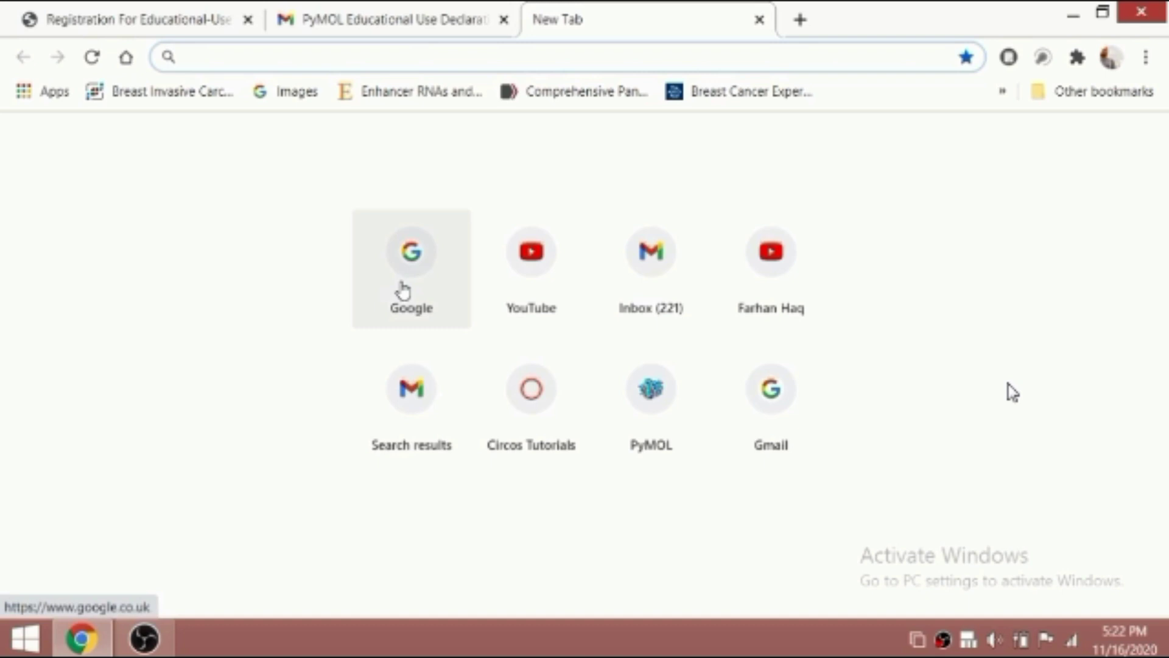
Search Google for "Pymol"
click(403, 289)
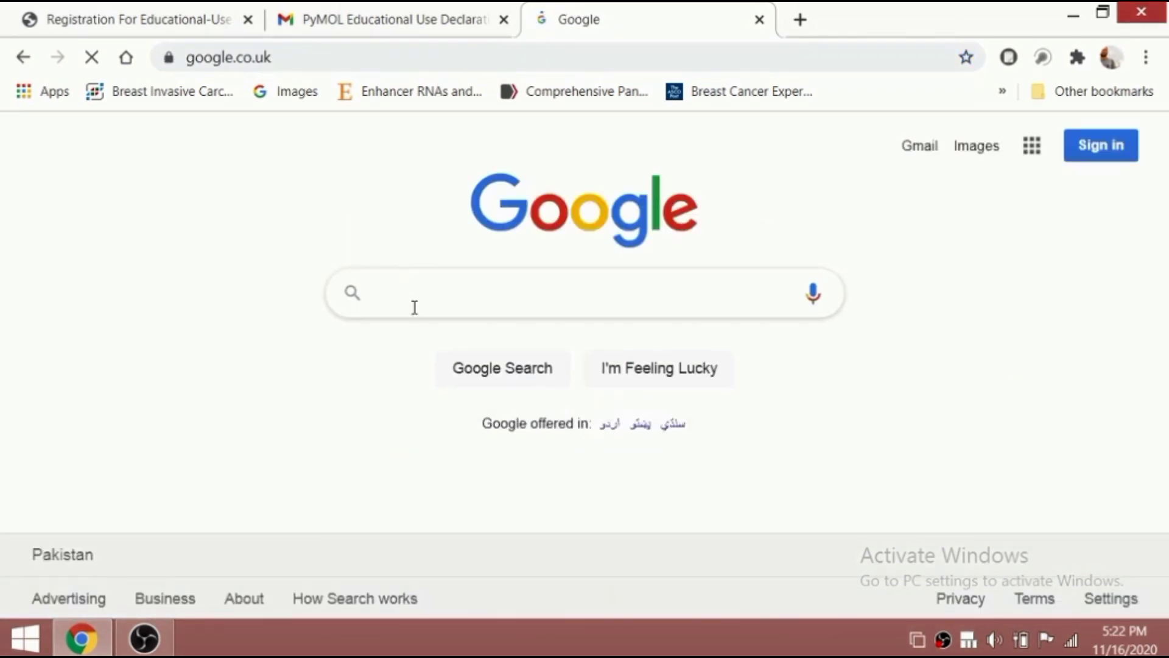
text(P)
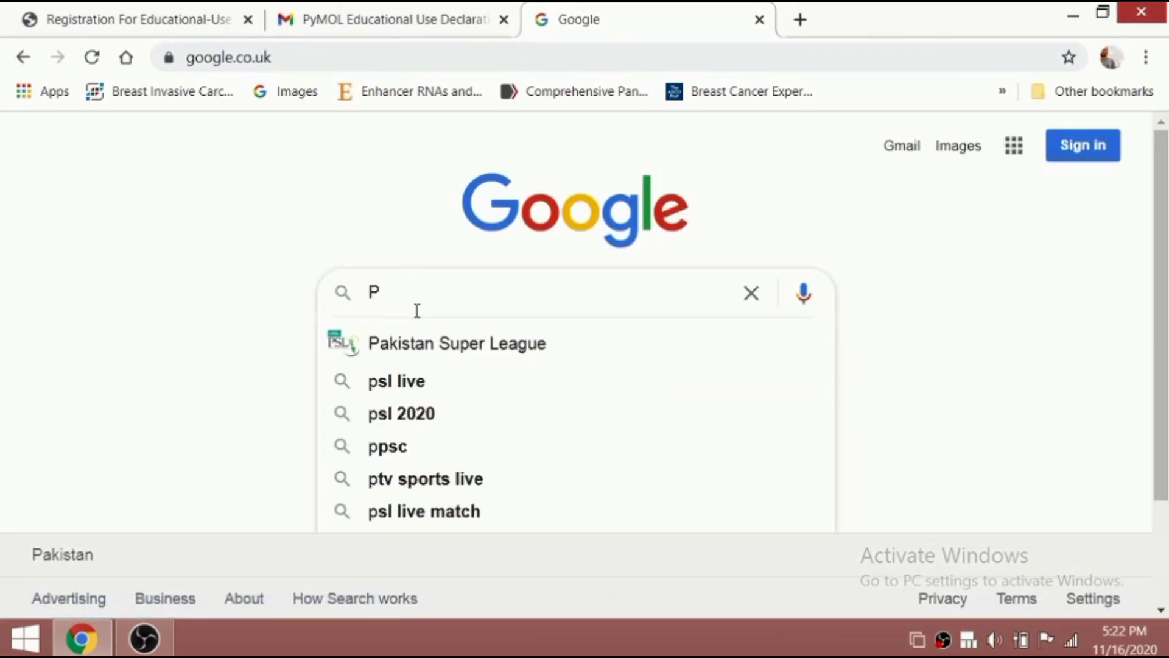
text(y)
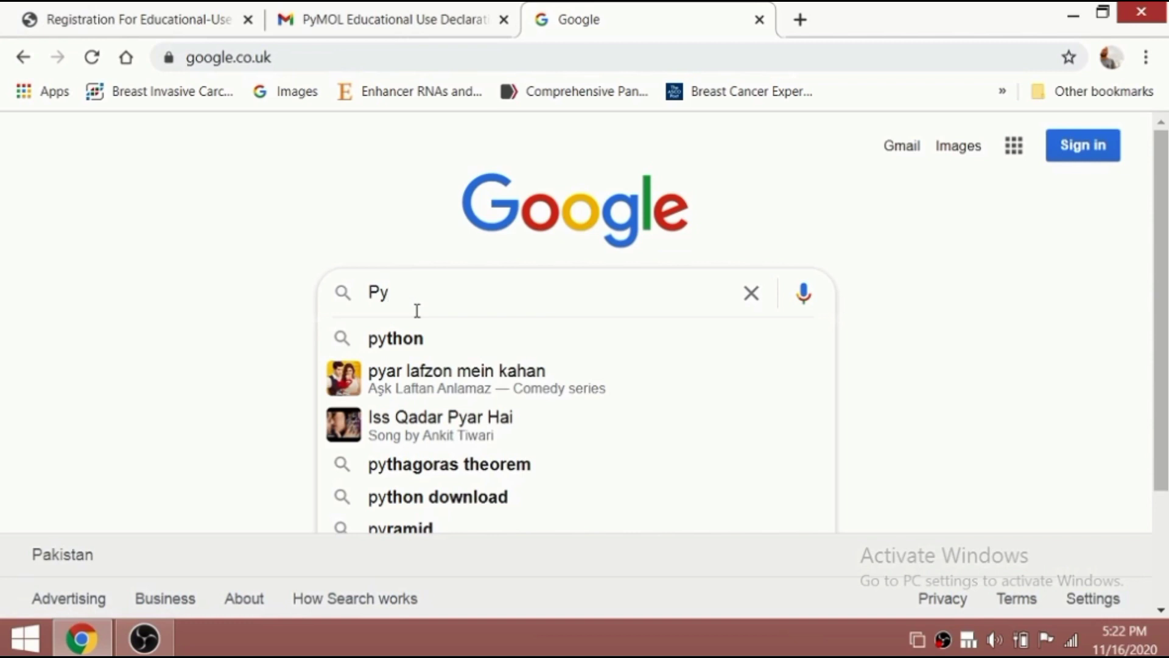
text(mol)
key(Return)
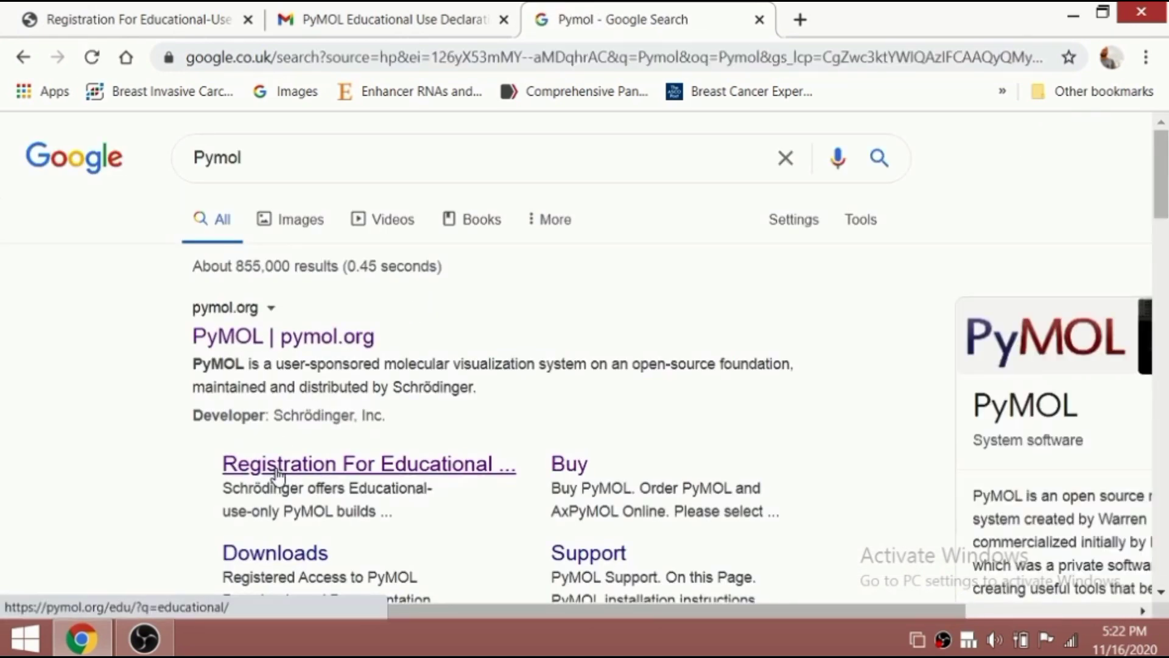
Open the Registration For Educational-Use-Only PyMOL Builds result in a separate tab and view its registration form
right_click(277, 466)
click(347, 300)
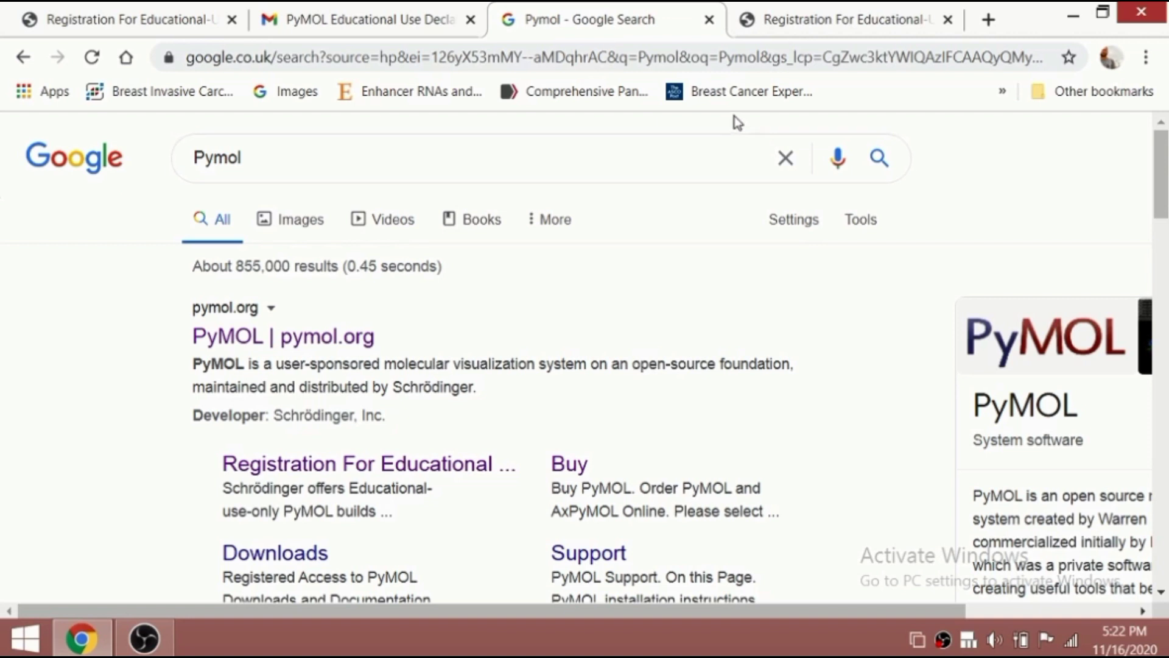
click(801, 19)
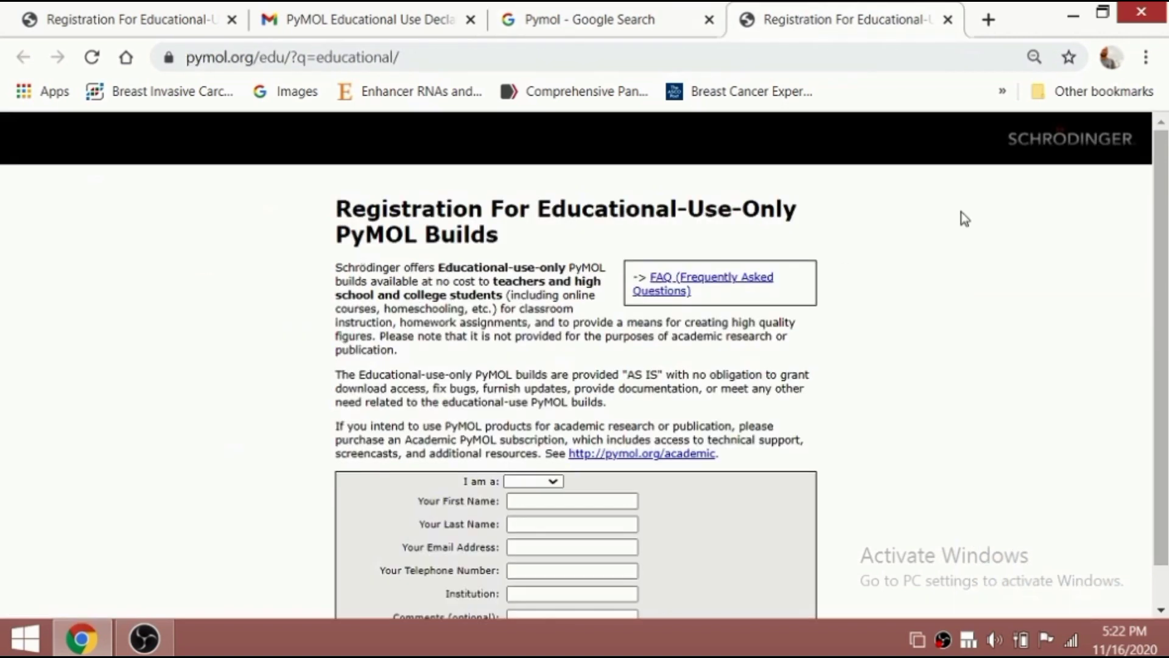
scroll(1157, 311, down, 1)
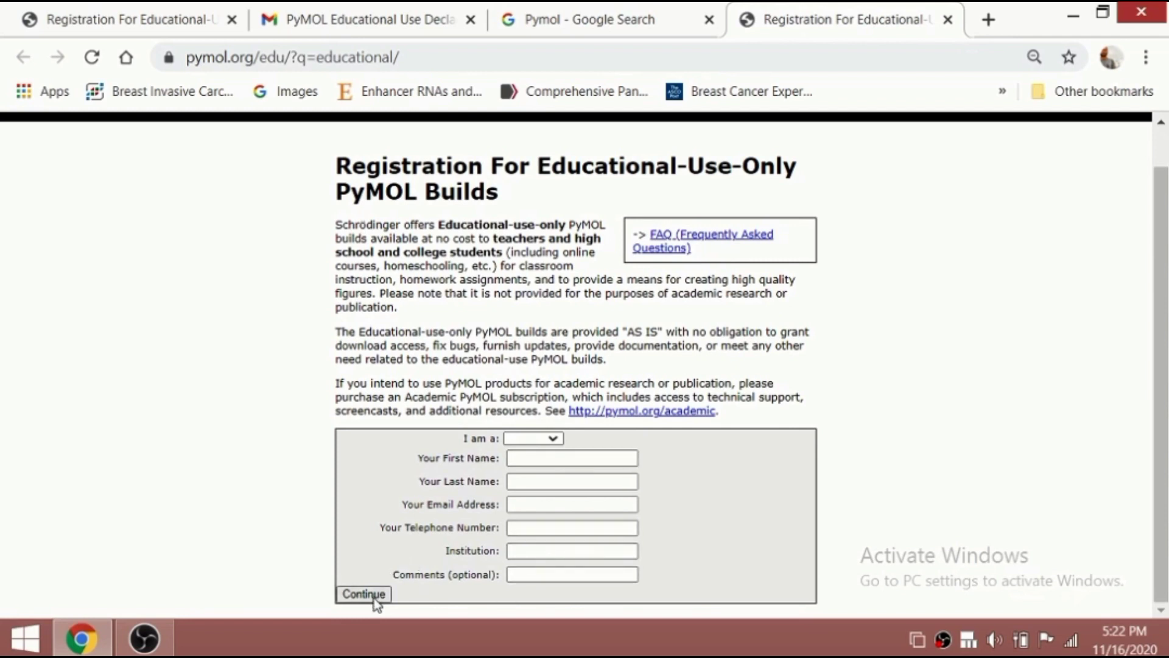
Follow the download URL in the PyMOL declaration e-mail and sign in with the username and password given there
click(346, 25)
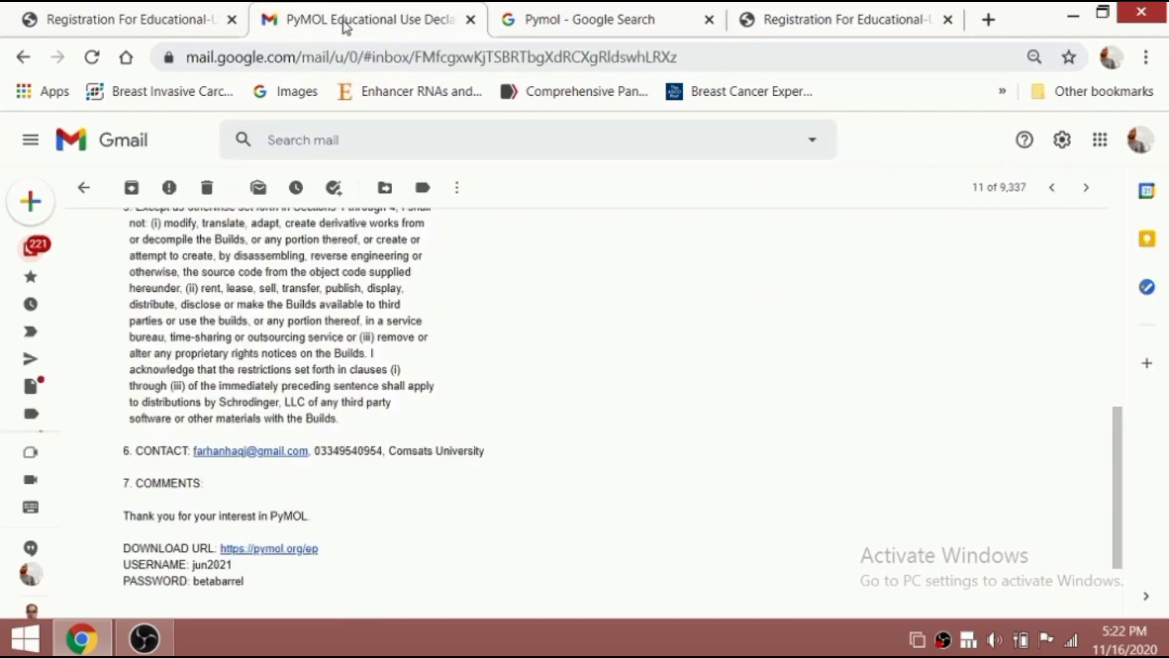
click(258, 549)
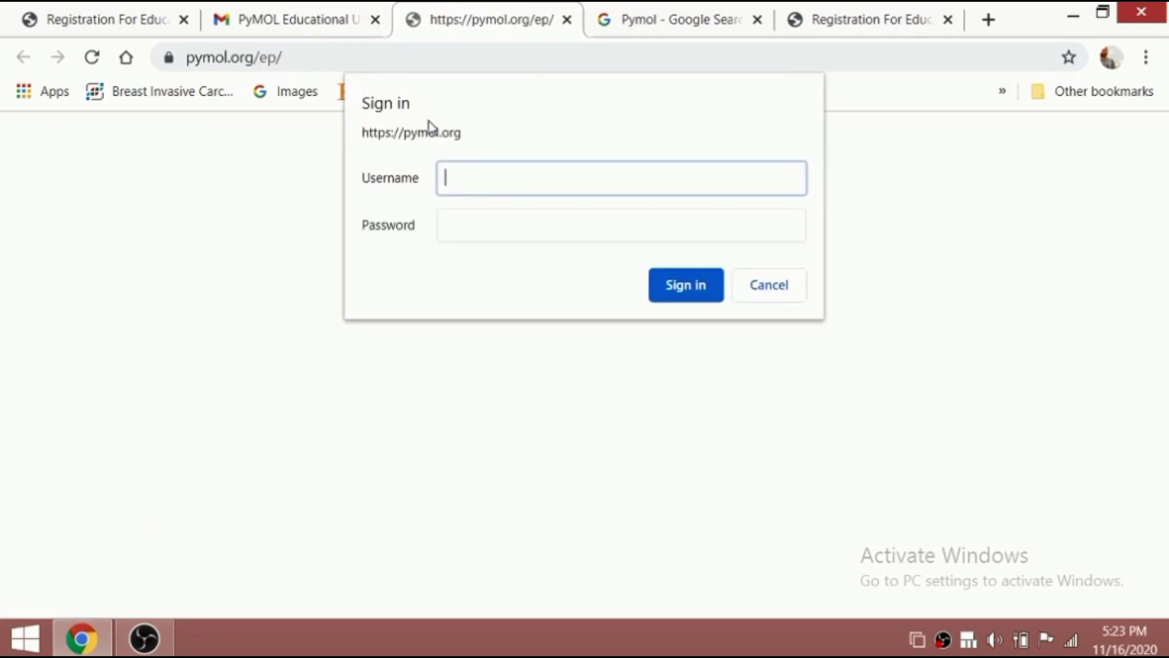
click(273, 25)
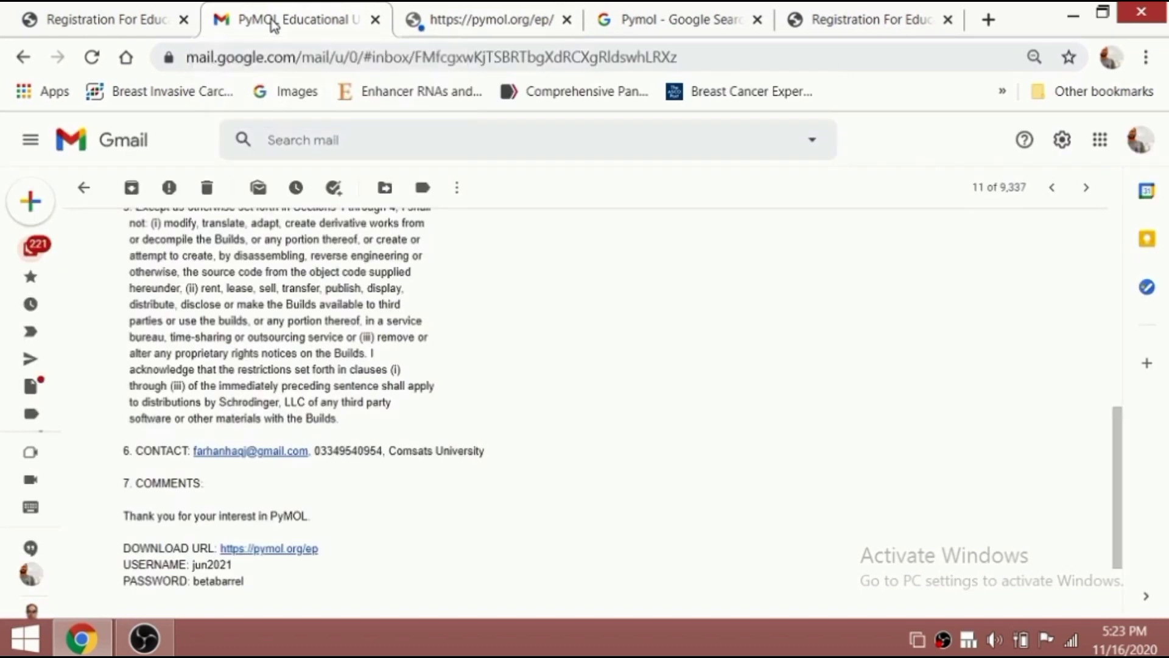
click(428, 31)
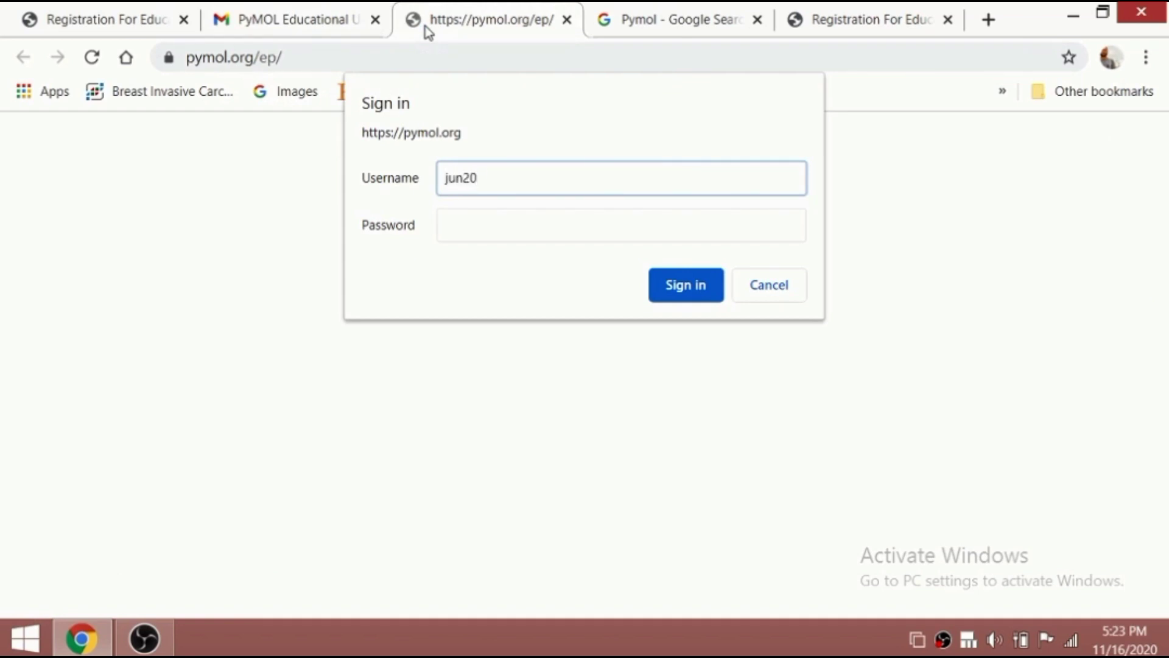
click(466, 215)
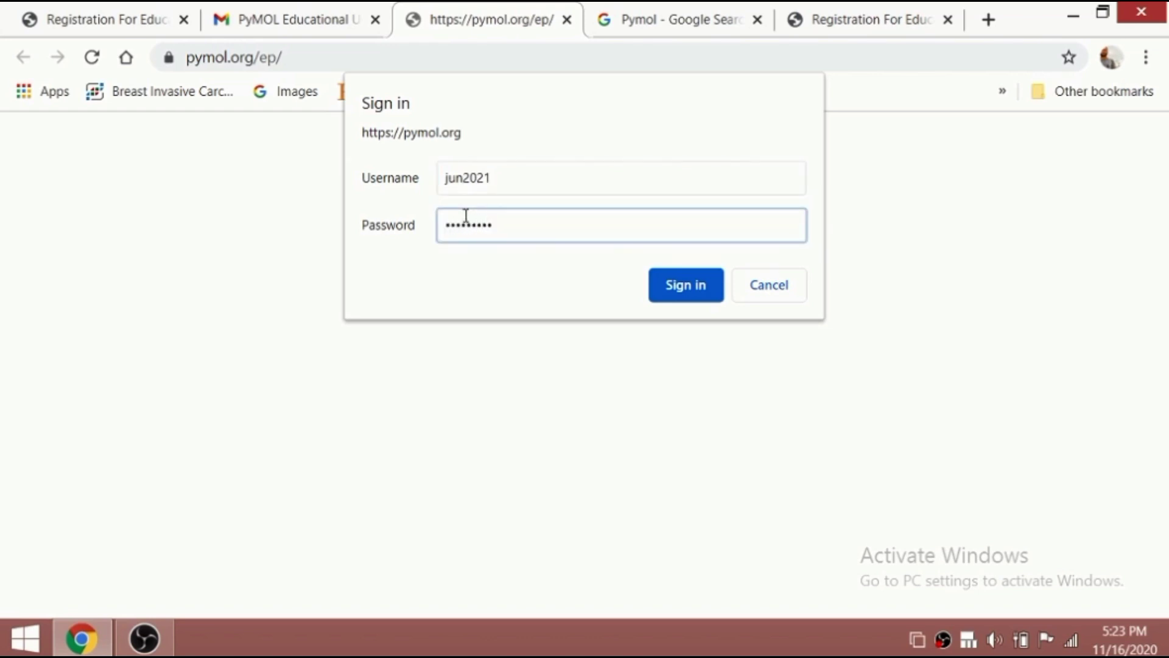
click(678, 290)
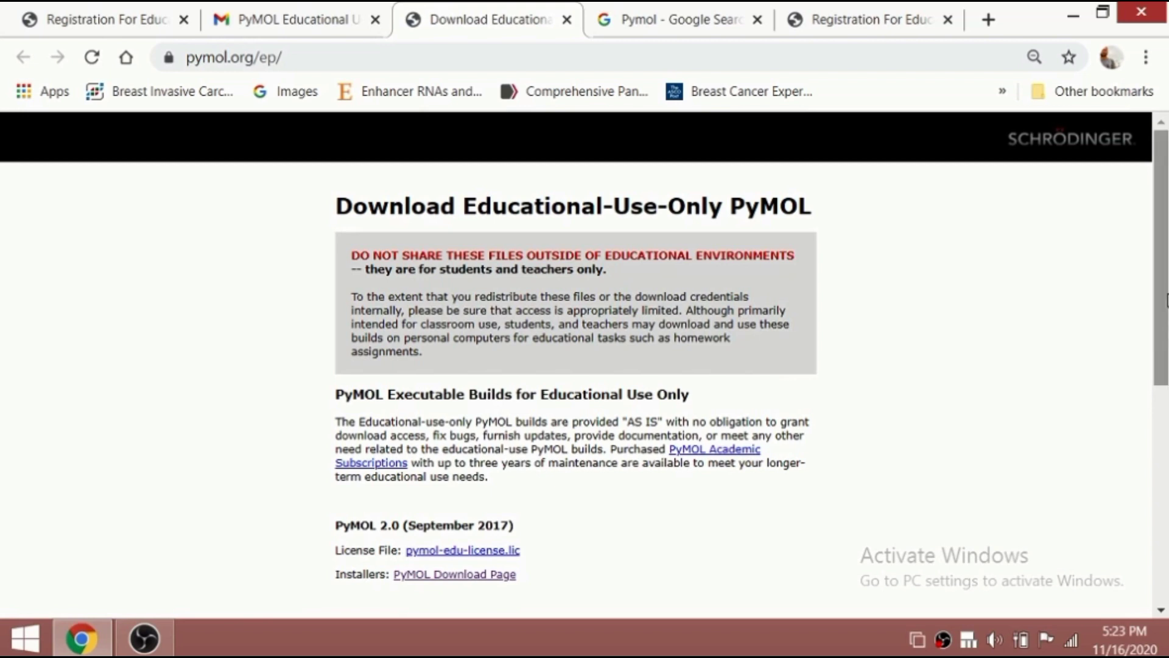
Download the PyMOL 2.0 license file pymol-edu-license.lic and go to the PyMOL Download Page
drag(1159, 305, 1157, 407)
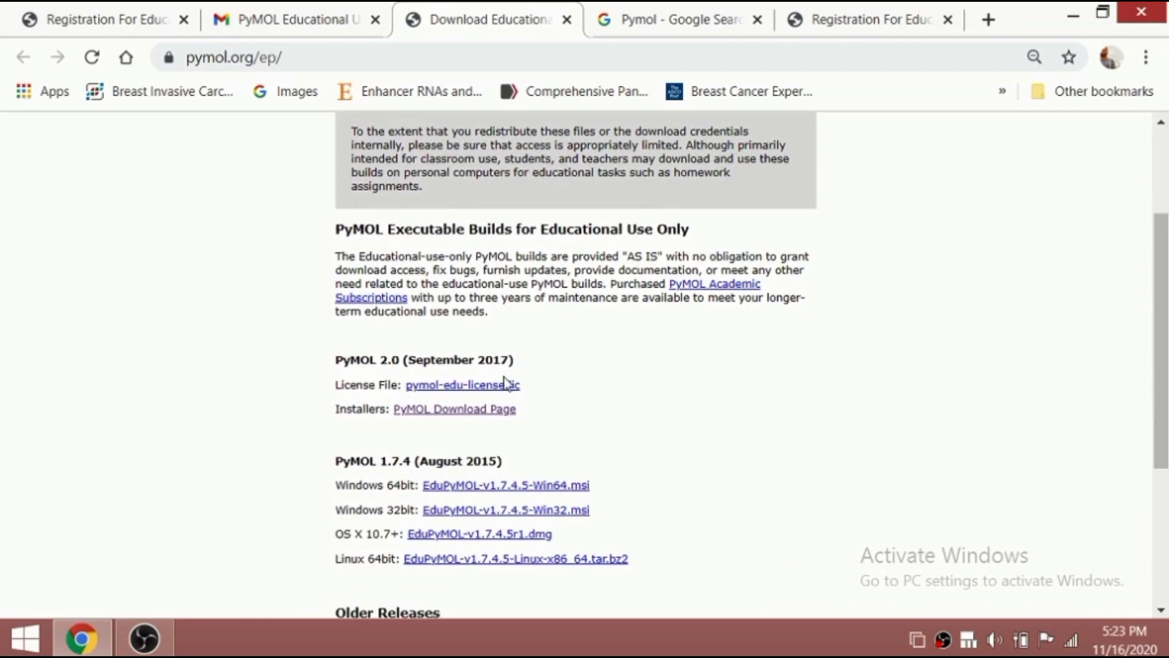
click(479, 389)
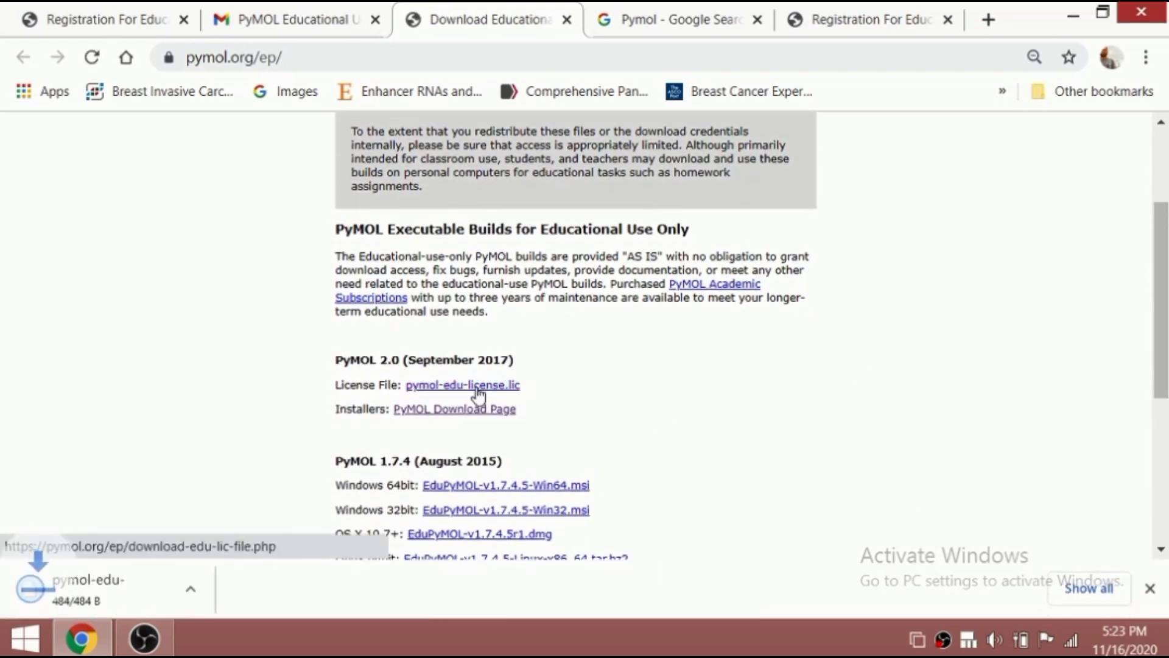
click(466, 416)
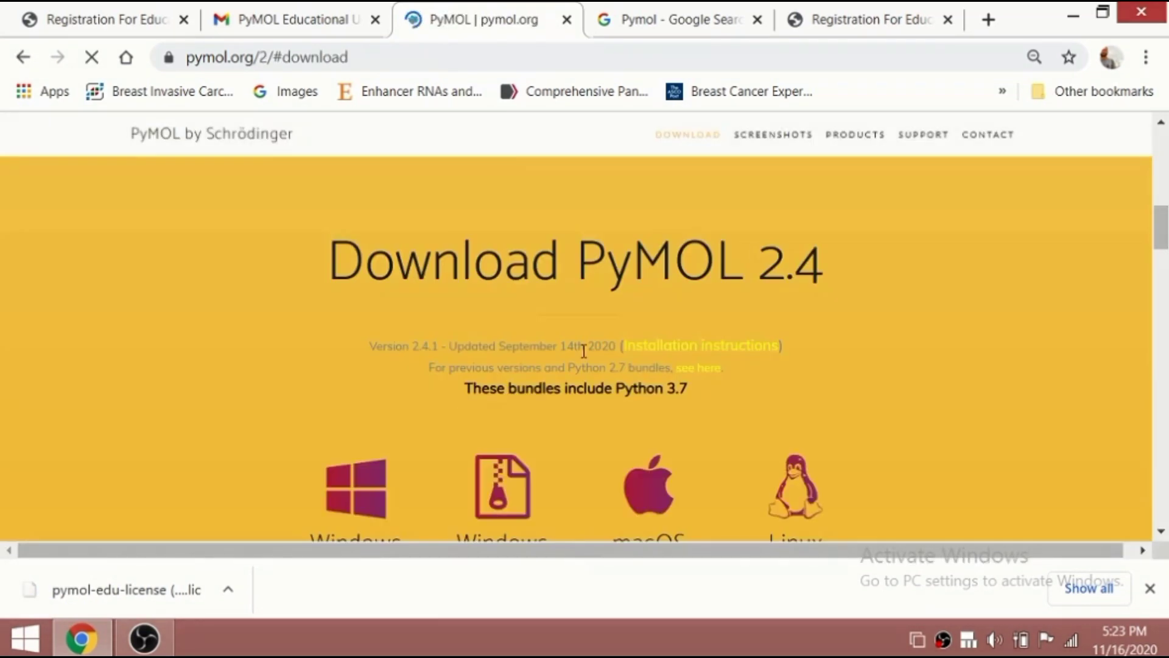
Start downloading the Windows EXE installer of PyMOL 2.4, pause the download and dismiss the thank-you message
mouse_move(1160, 236)
mouse_down()
mouse_move(1153, 271)
mouse_move(1159, 246)
mouse_up()
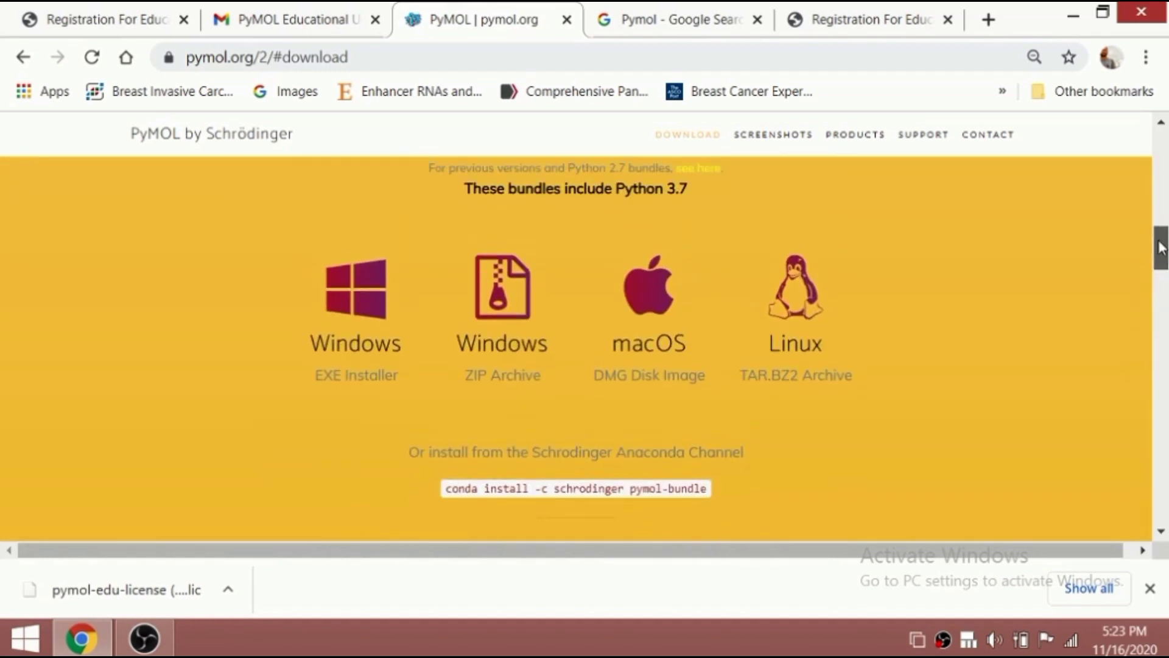
click(357, 376)
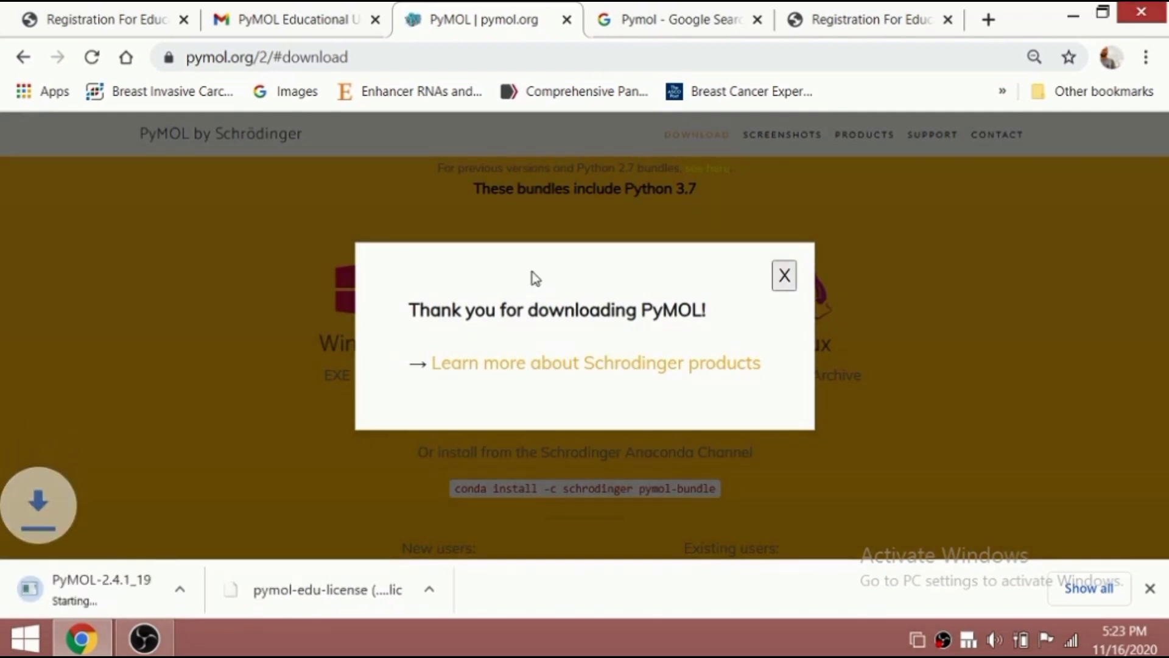
right_click(127, 589)
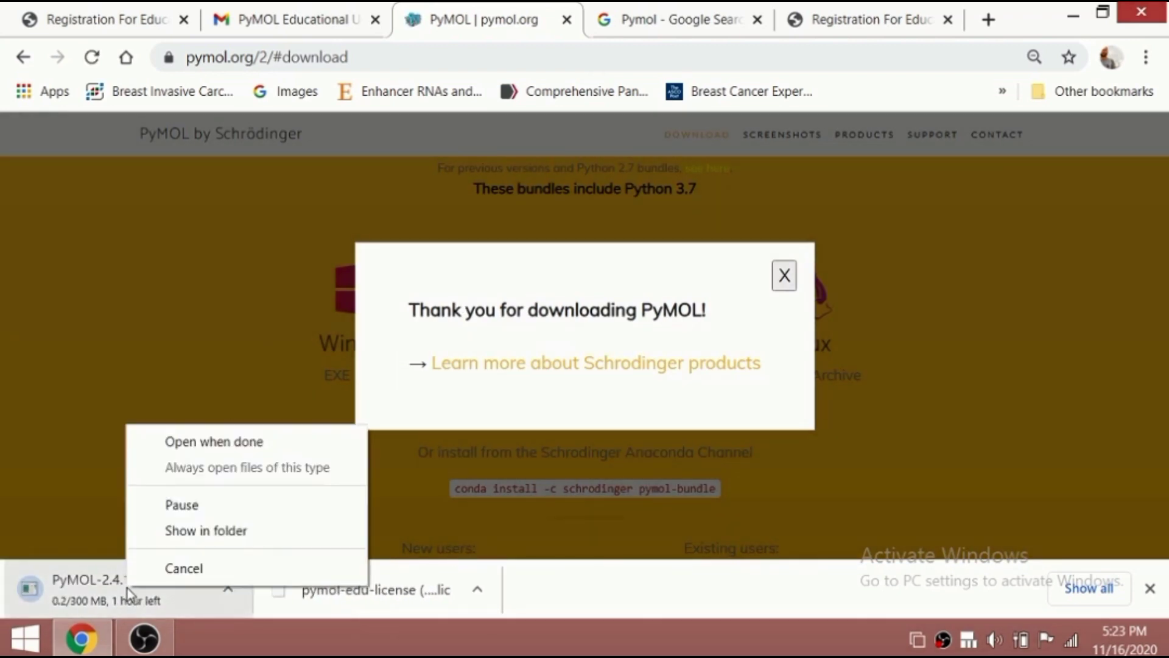
click(182, 504)
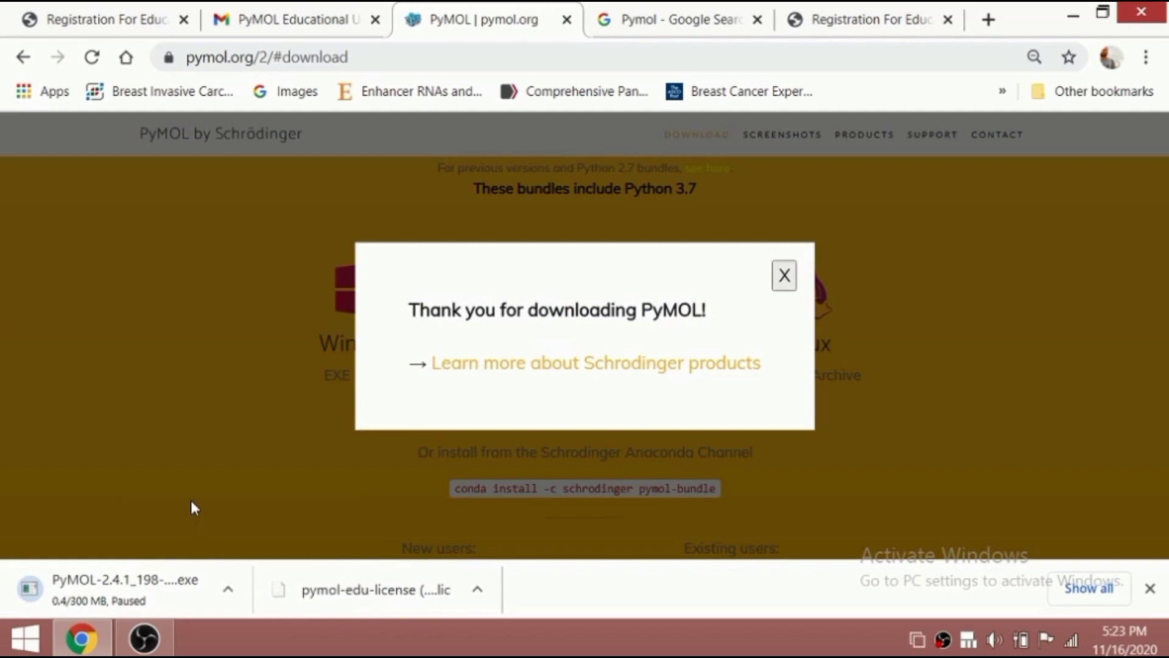
click(784, 275)
Minimize the browser and run the PyMOL 2.4.1 installer on the desktop as administrator
click(1073, 15)
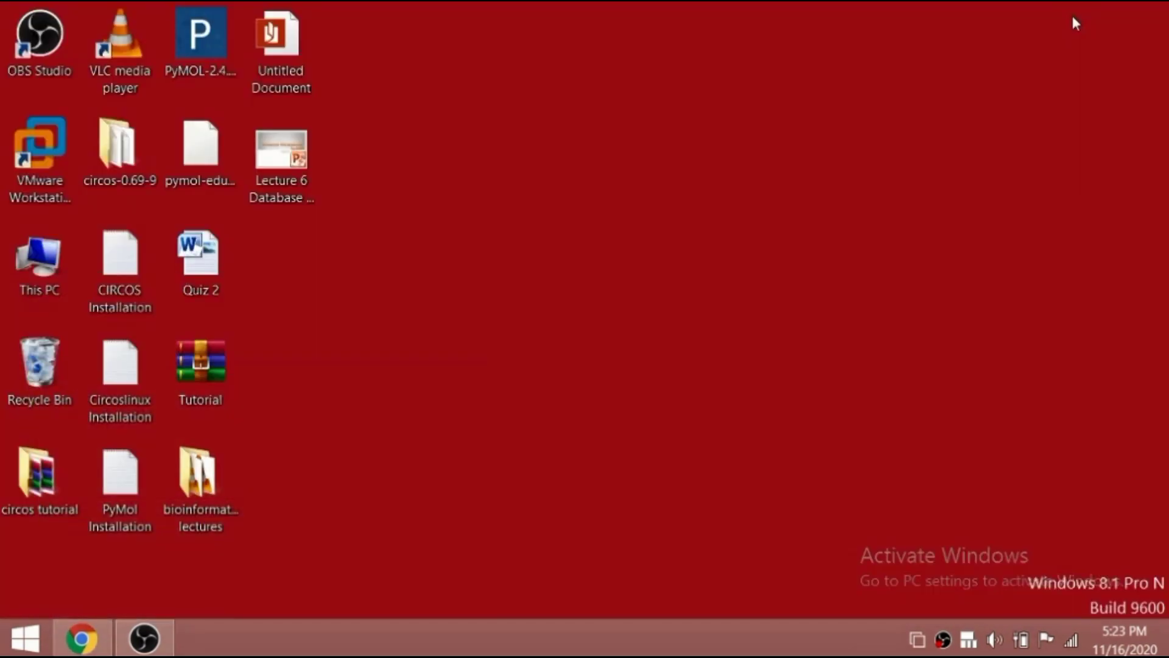
right_click(191, 71)
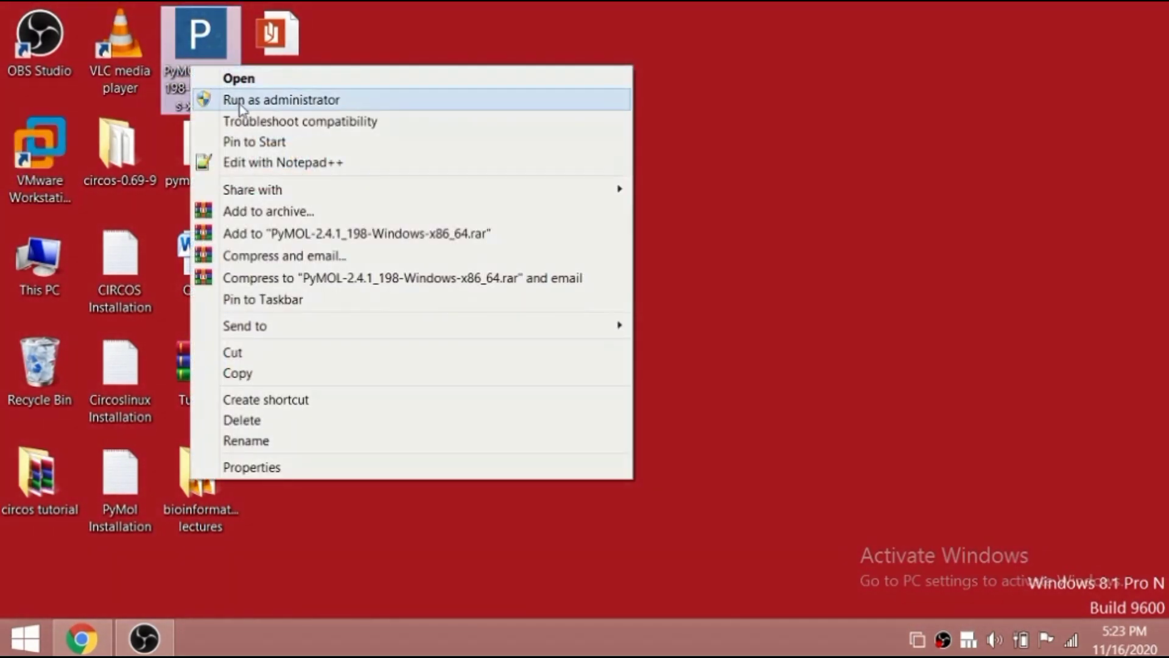
click(243, 103)
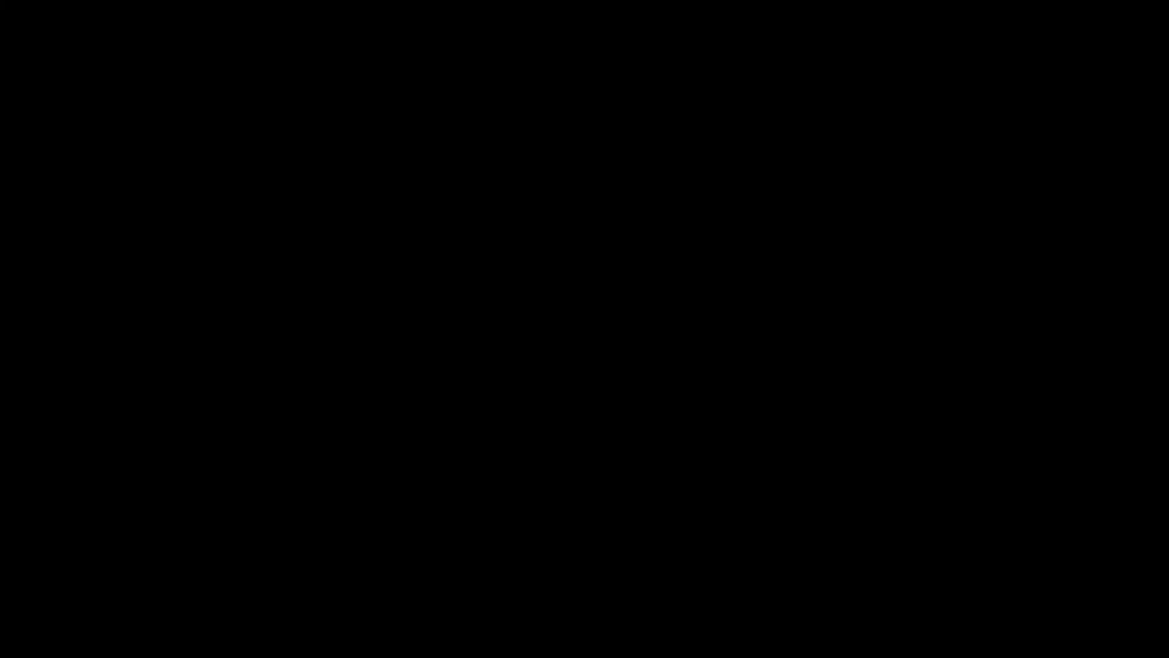
click(679, 357)
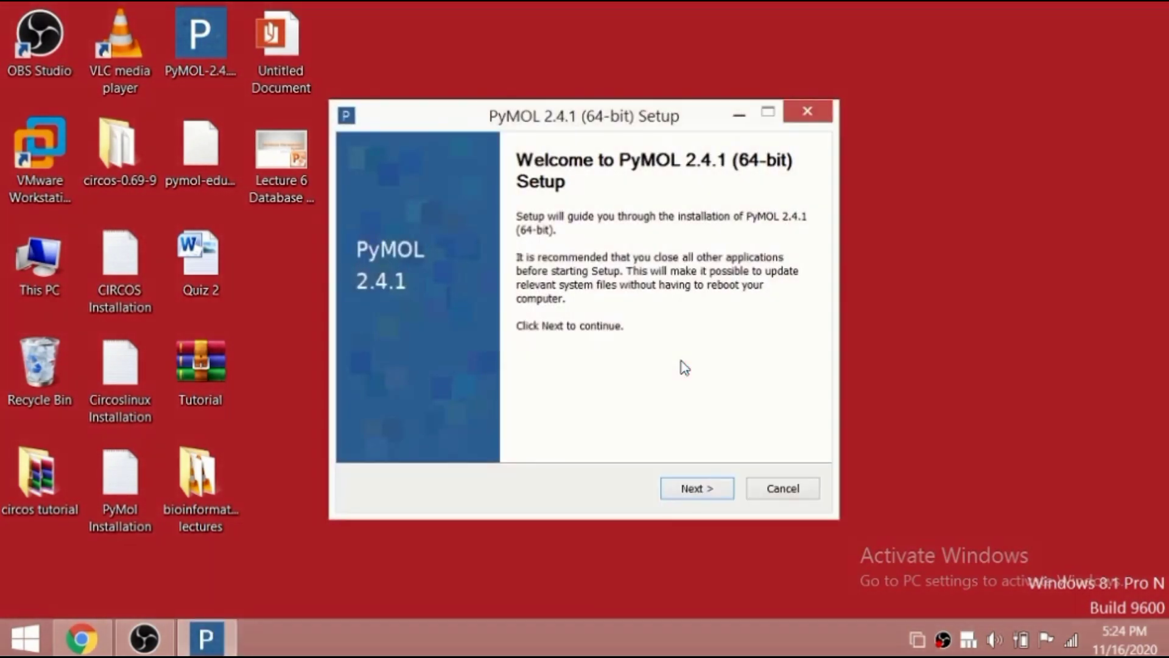
Try to install PyMOL 2.4.1 for all users into C:\ProgramData\PyMOL, and quit the setup
click(684, 490)
click(682, 491)
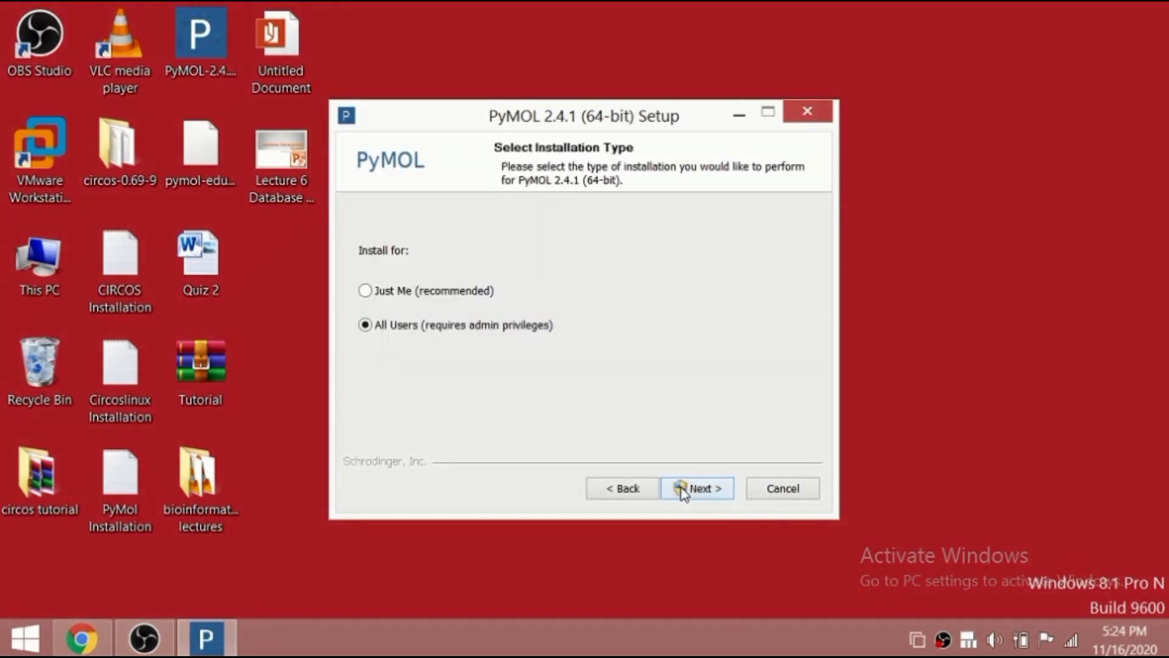
click(682, 488)
click(682, 488)
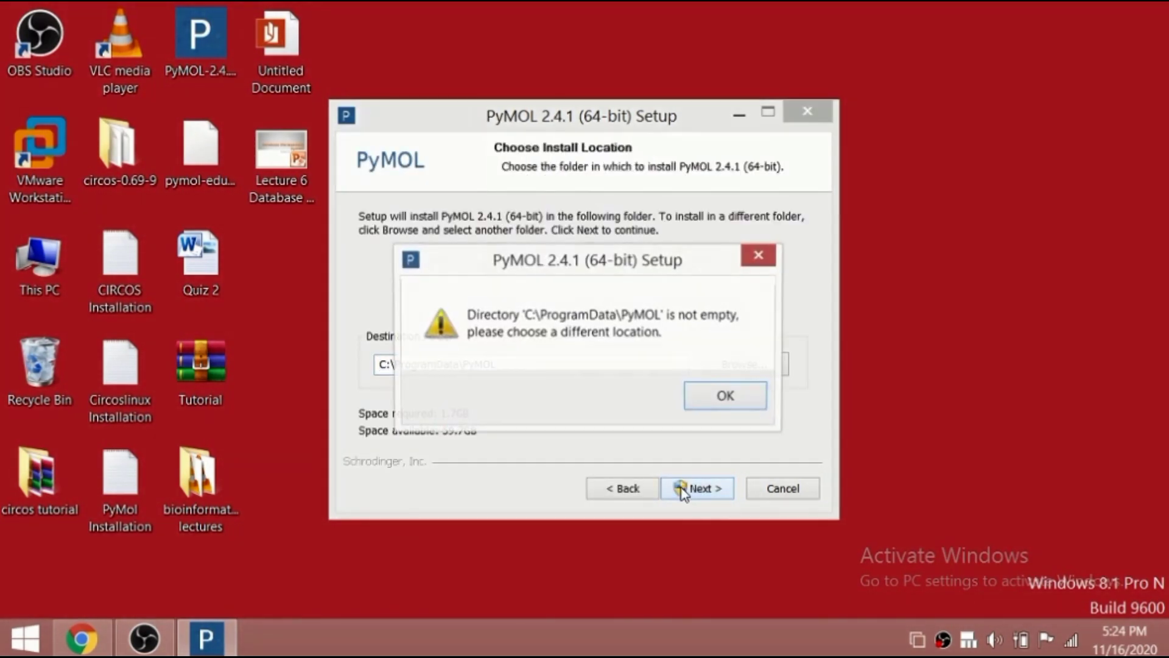
click(716, 400)
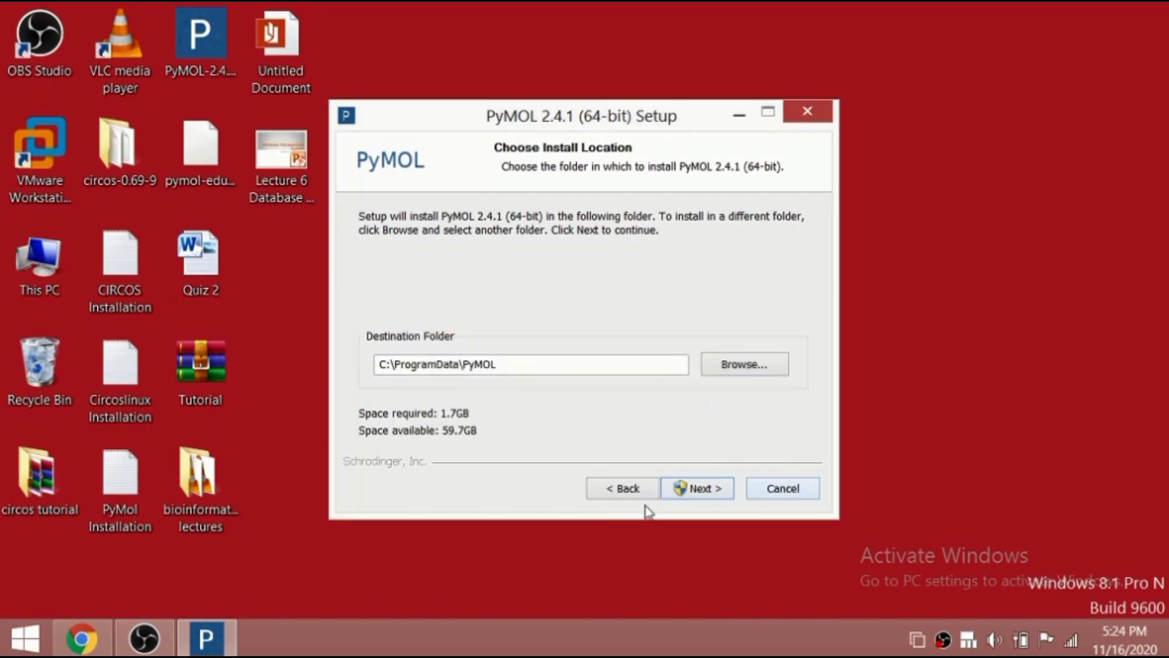
click(769, 490)
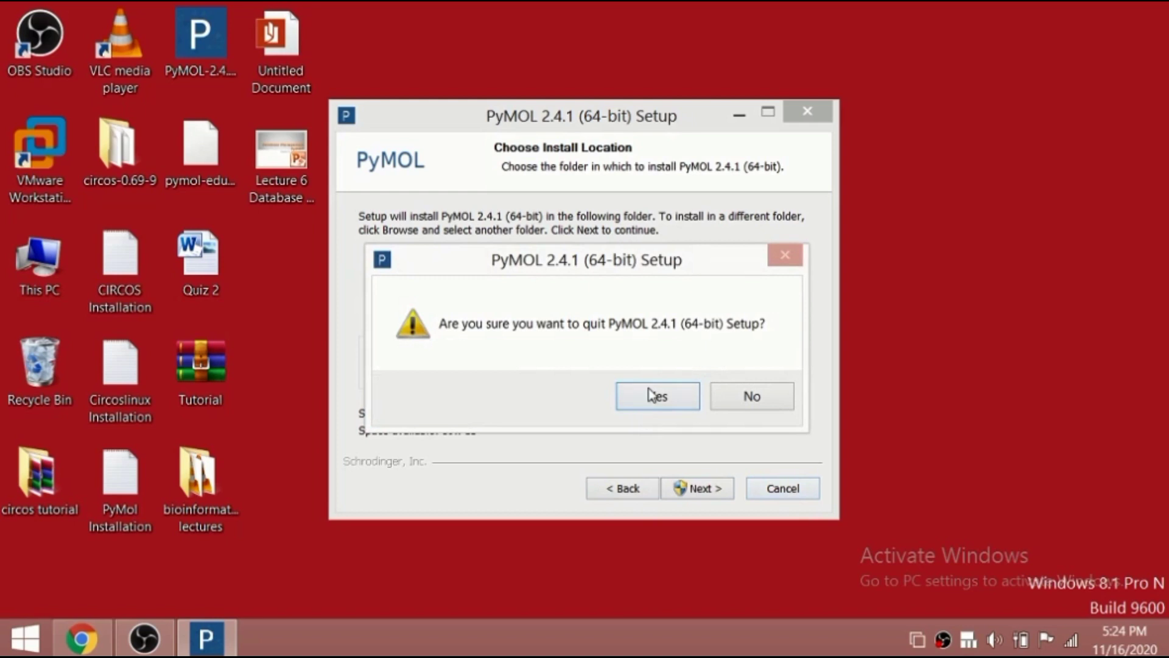
click(652, 395)
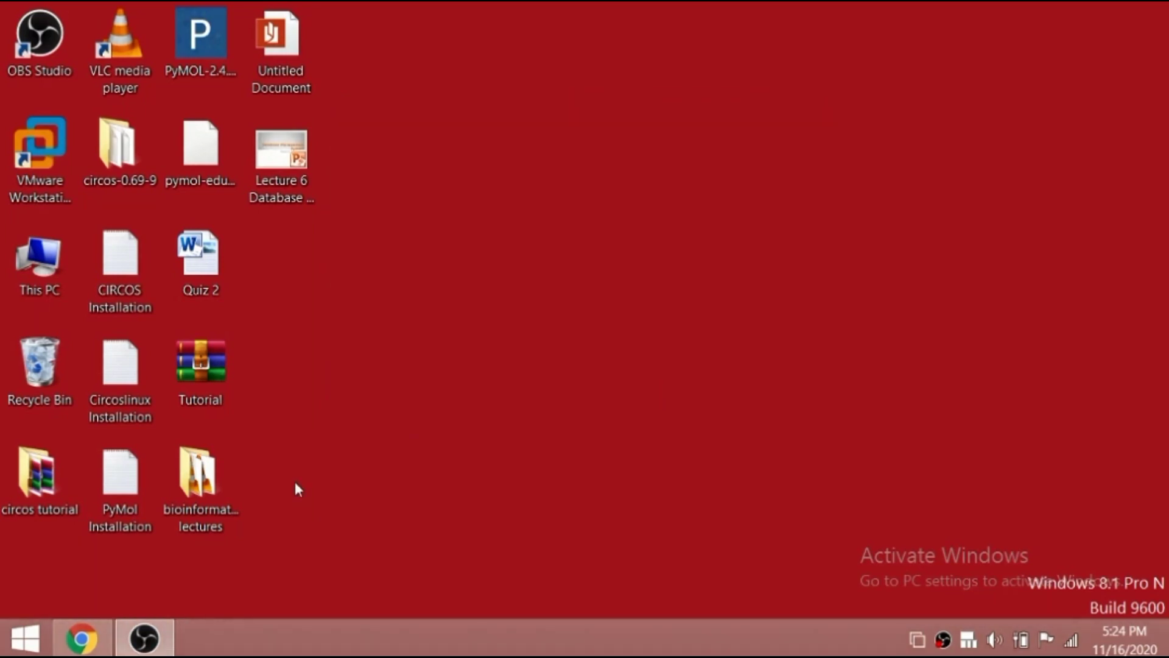
Find PyMOL through the Windows search, launch it and maximize its window
click(21, 634)
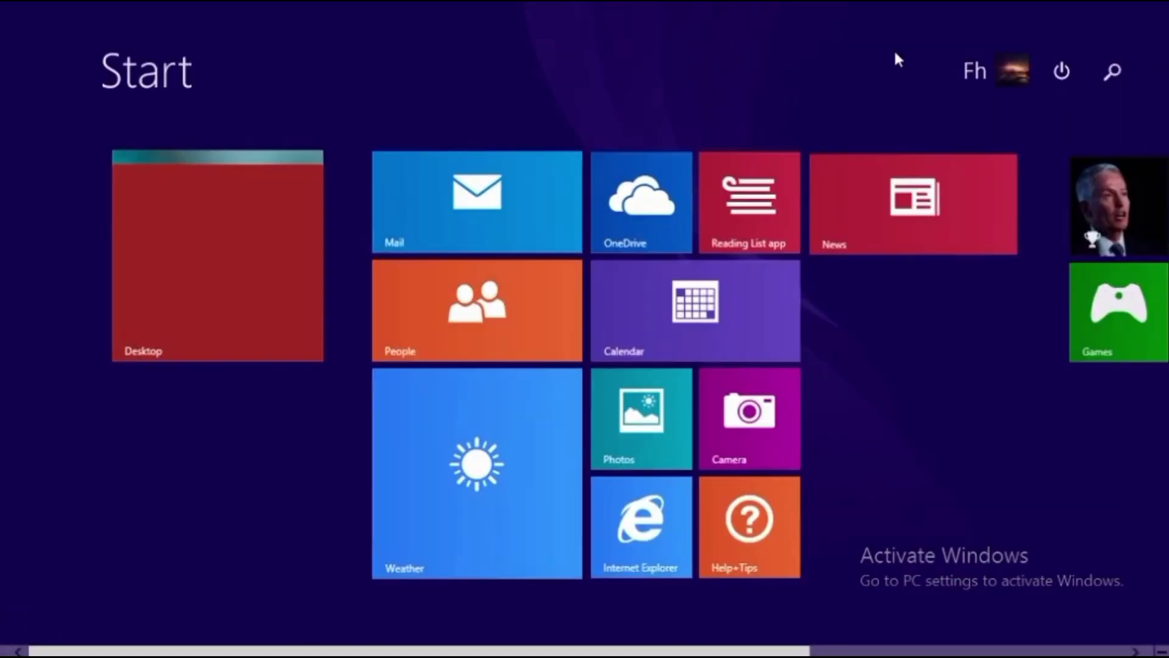
click(1109, 66)
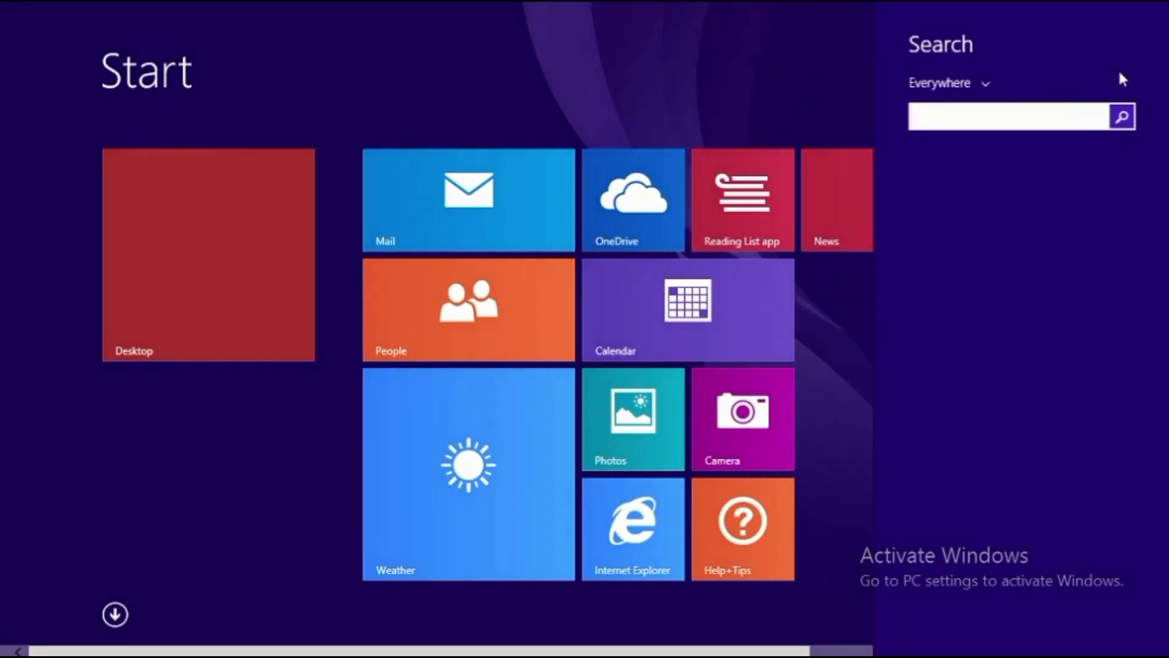
text(PyMOL (PyMOL)
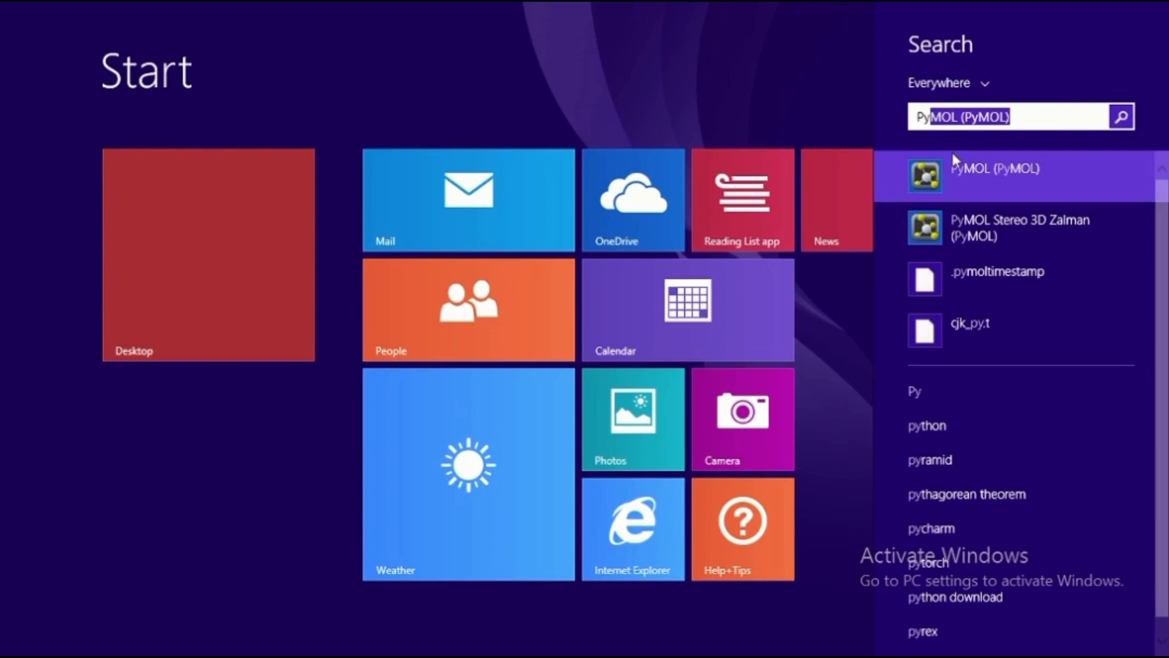
click(927, 174)
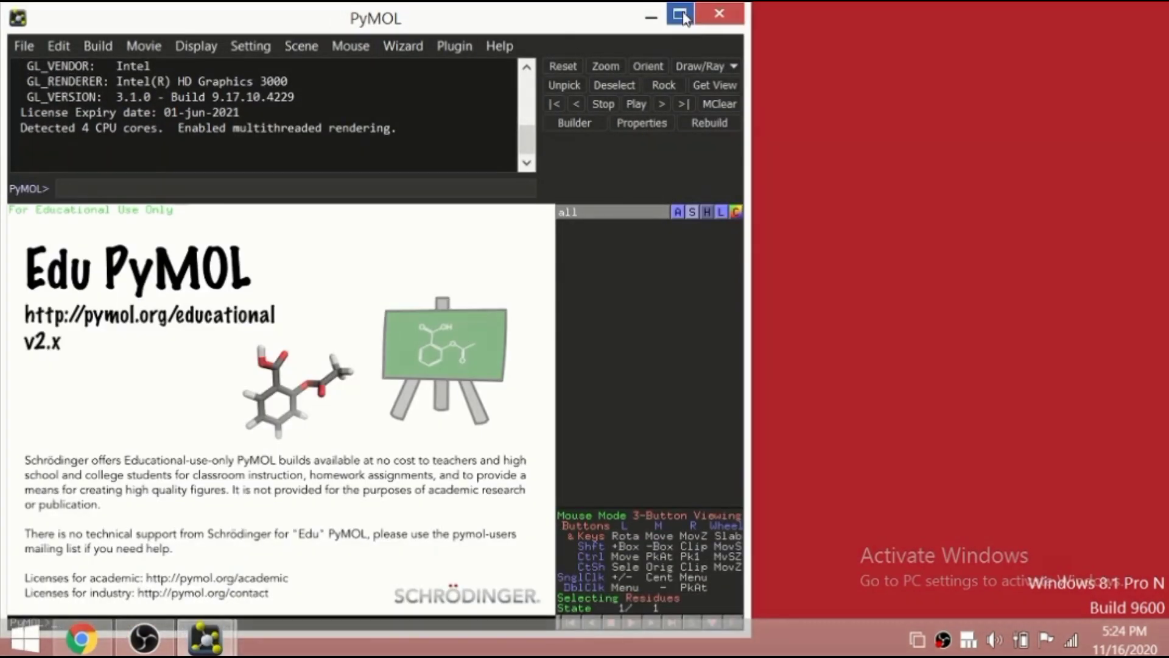
click(686, 17)
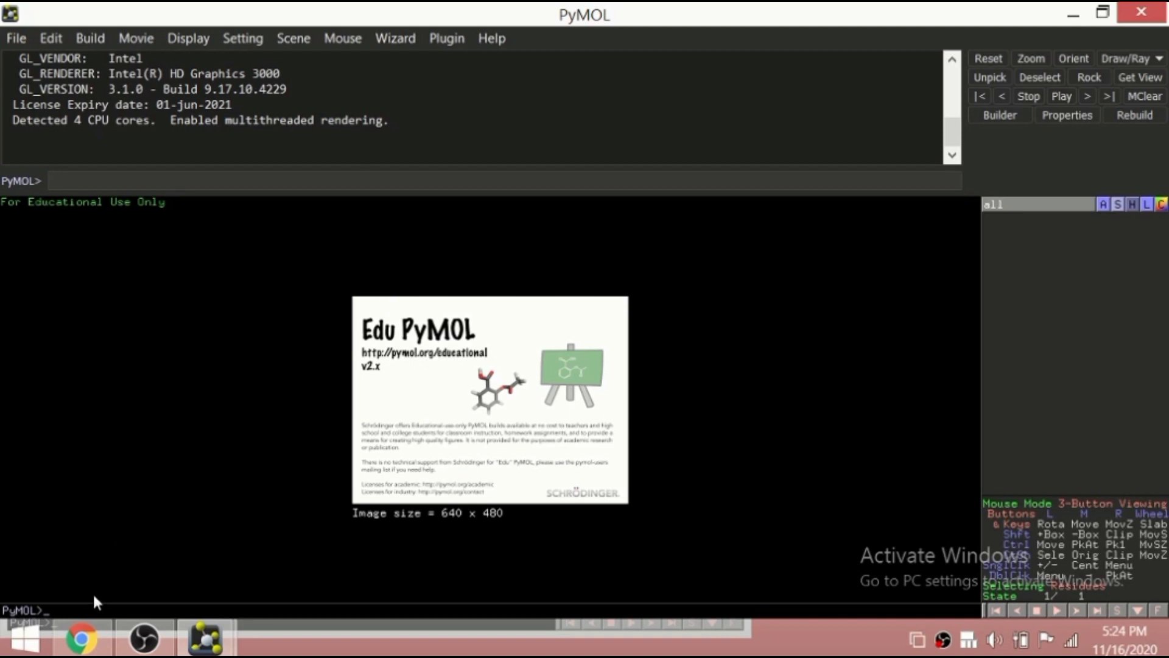
Switch to Chrome and open the SWISS-MODEL website, swissmodel.expasy.org, in a new browser tab
click(81, 639)
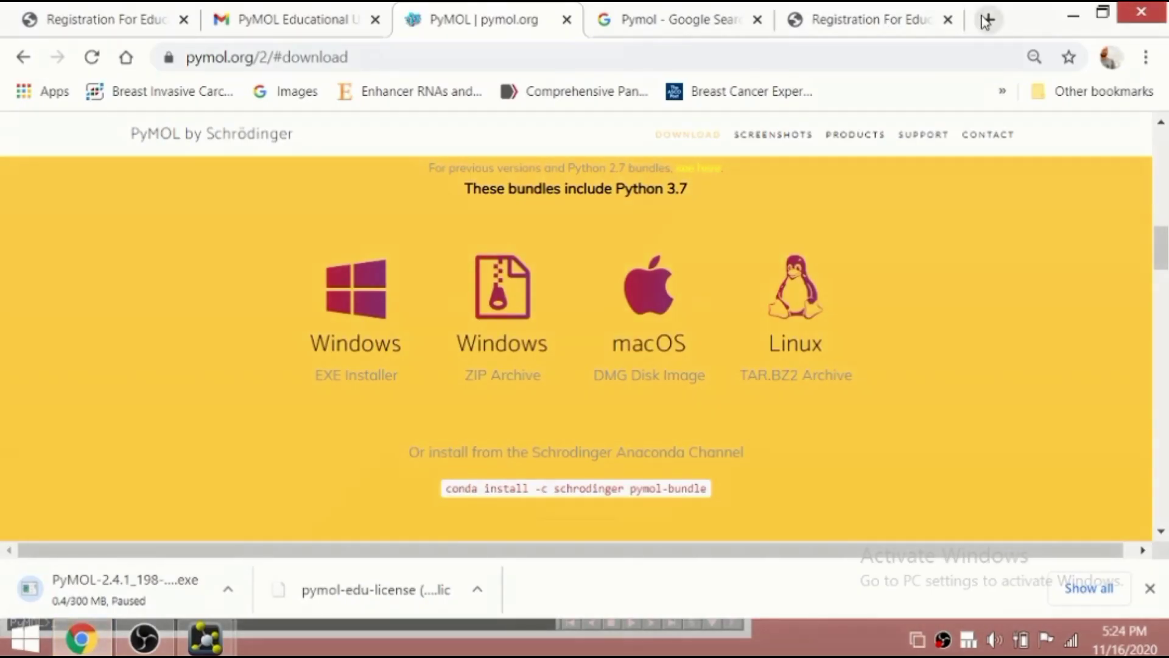
click(986, 20)
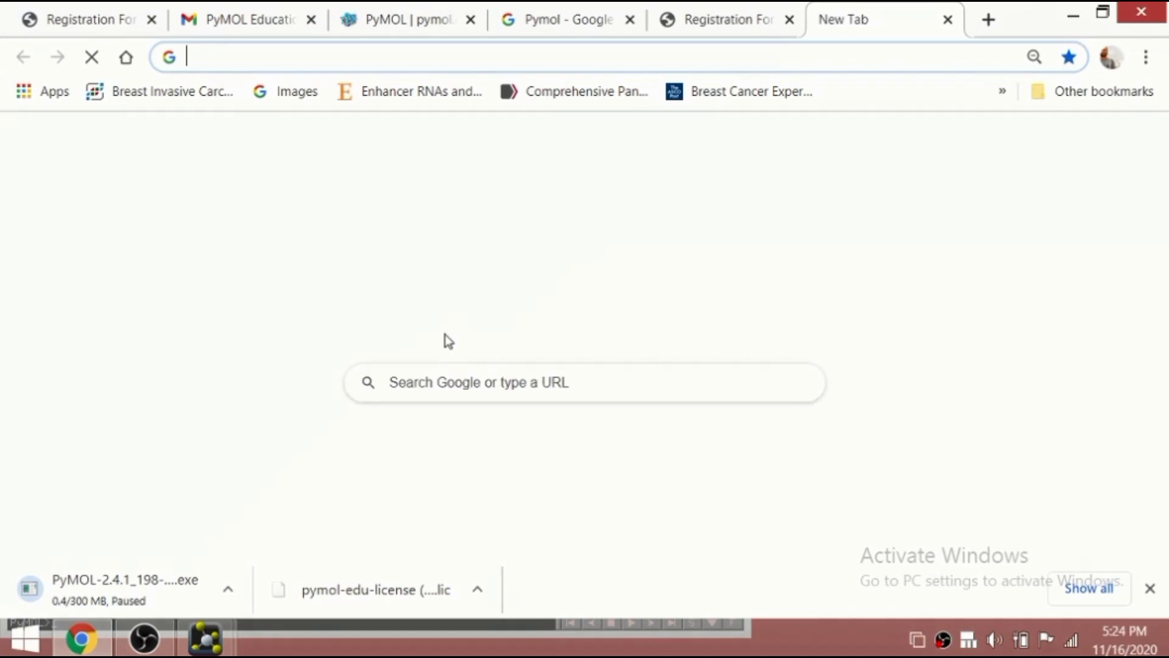
click(446, 385)
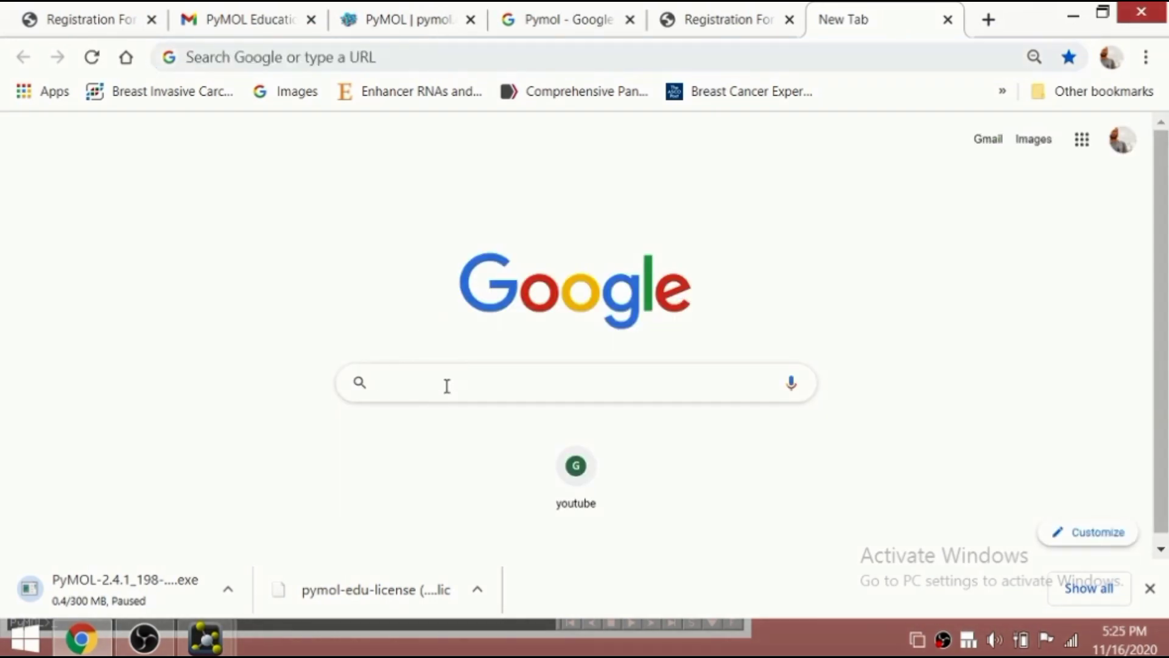
text(SW)
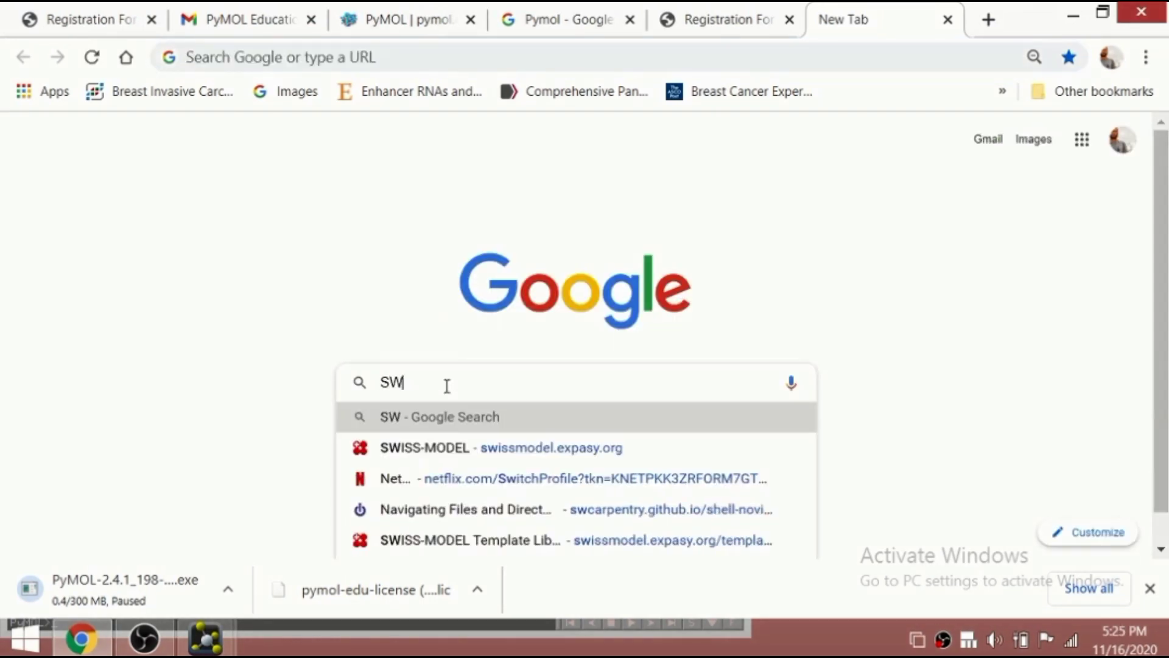
click(446, 448)
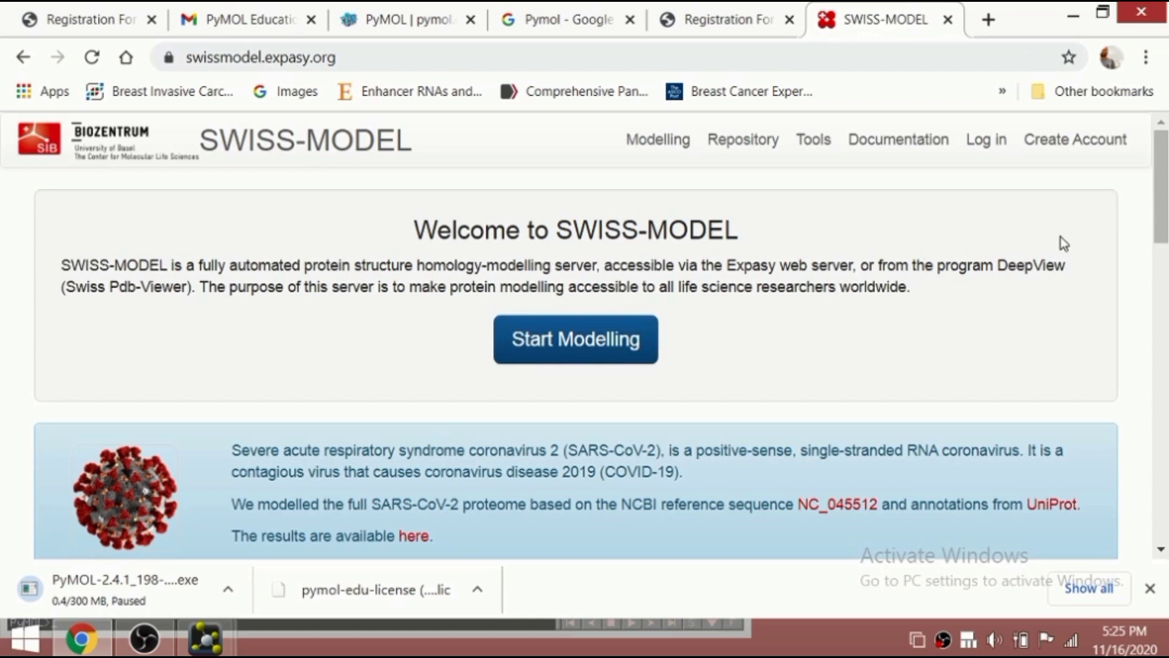
drag(1161, 218, 1166, 147)
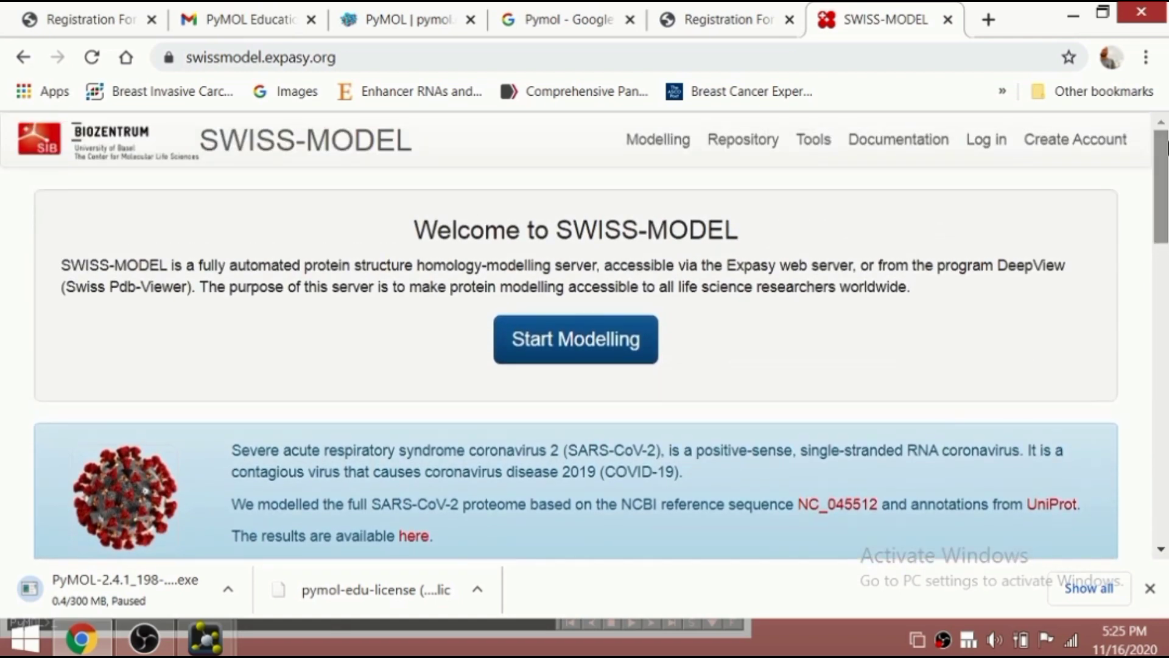
Open the SWISS-MODEL Repository page and look over its search options and description
click(744, 140)
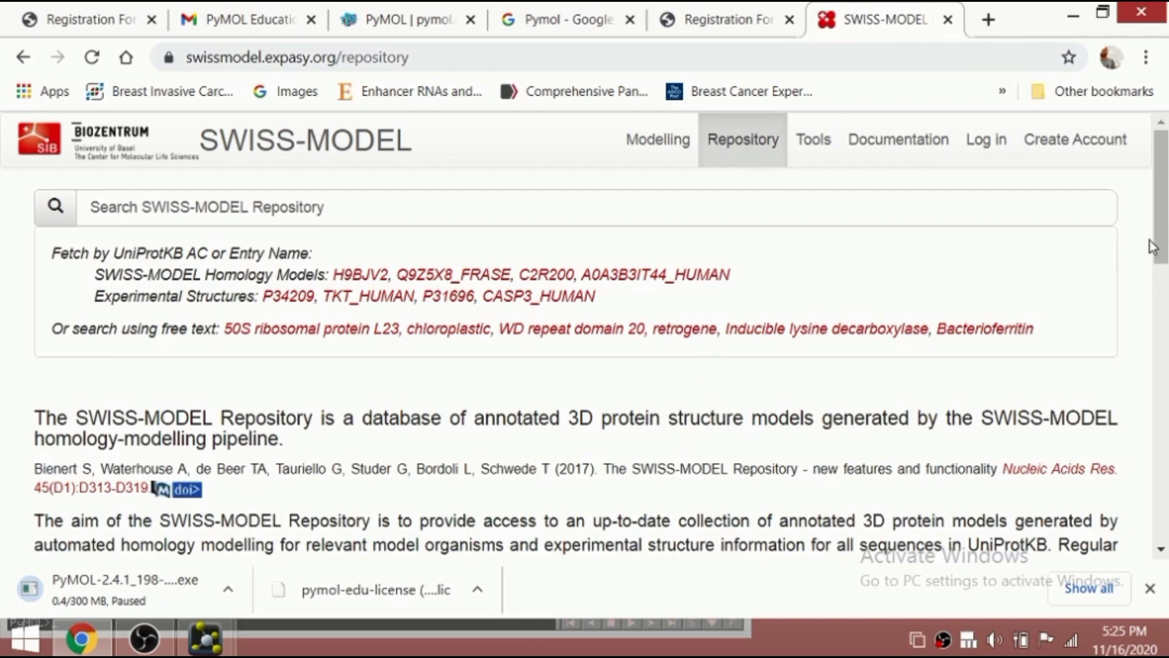
drag(1152, 246, 1163, 220)
click(815, 144)
mouse_move(676, 148)
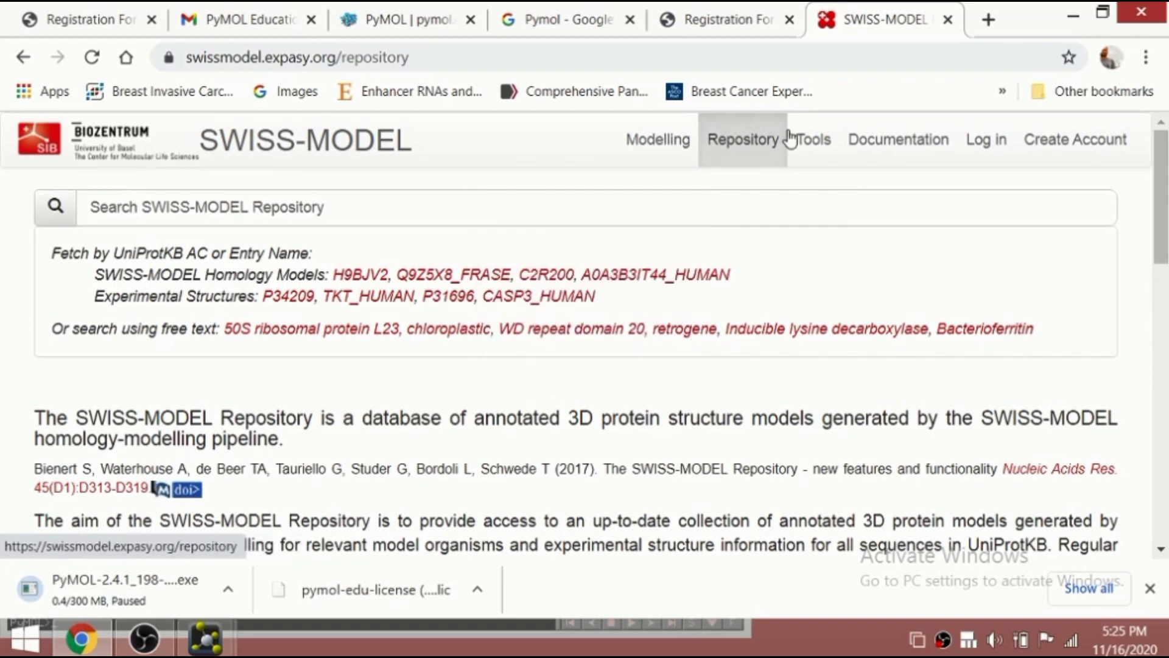
mouse_move(815, 142)
Open the Examples page of the SWISS-MODEL documentation and examine the superoxide dismutase and ornithine carbamoyltransferase modelling examples
mouse_move(879, 149)
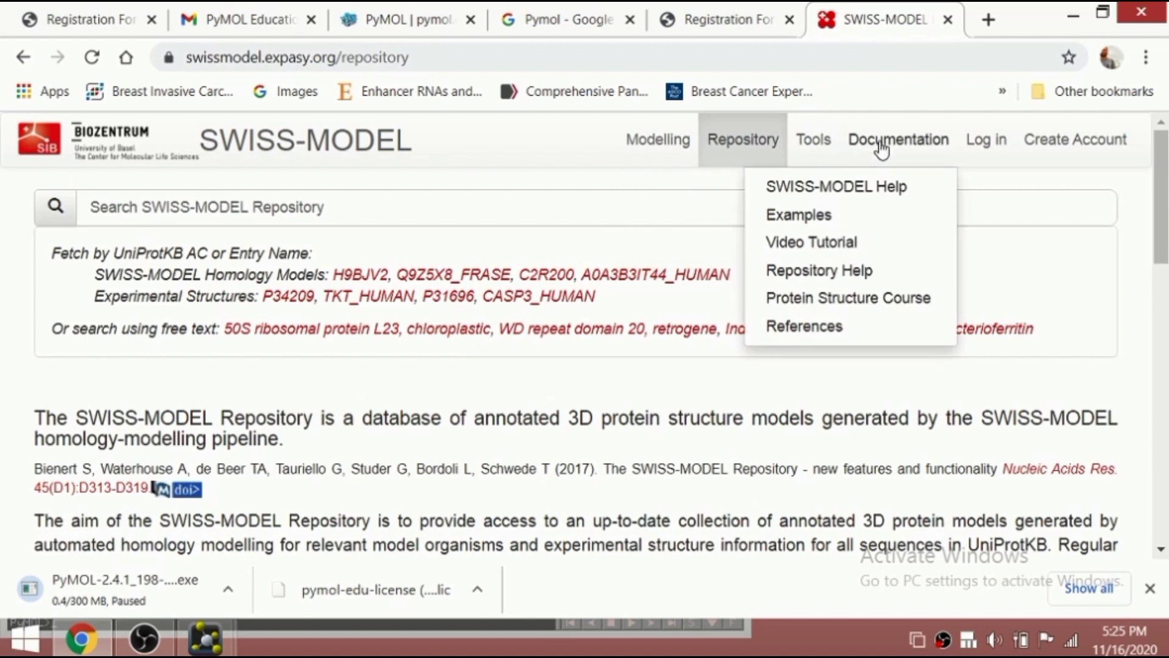
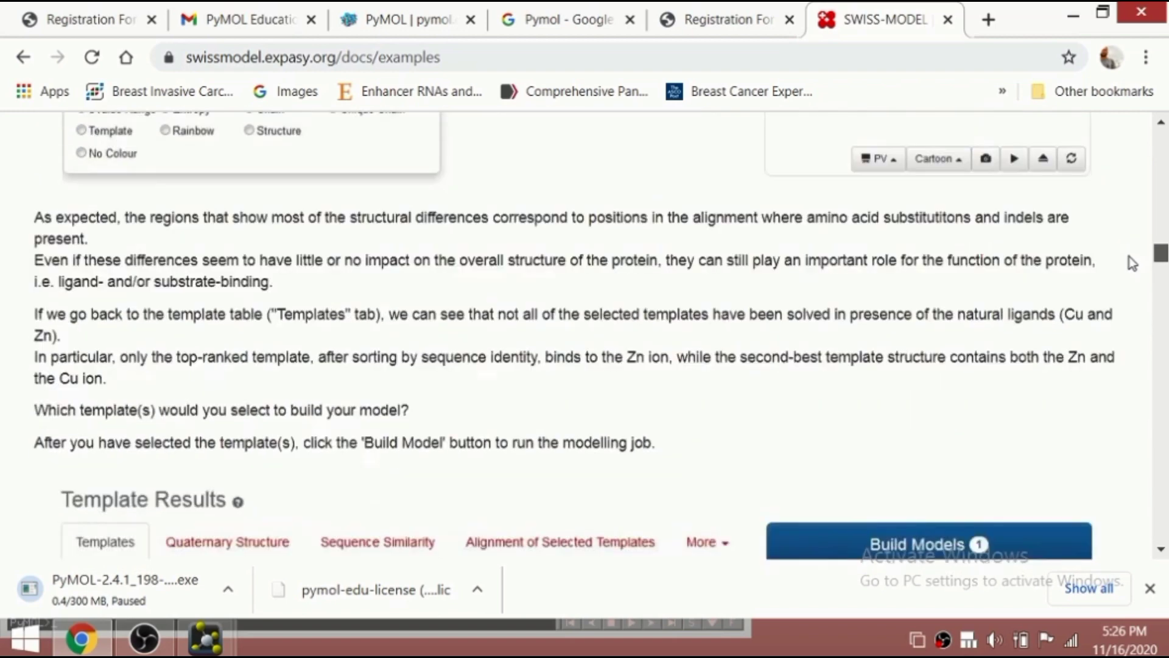
scroll(1125, 268, up, 15)
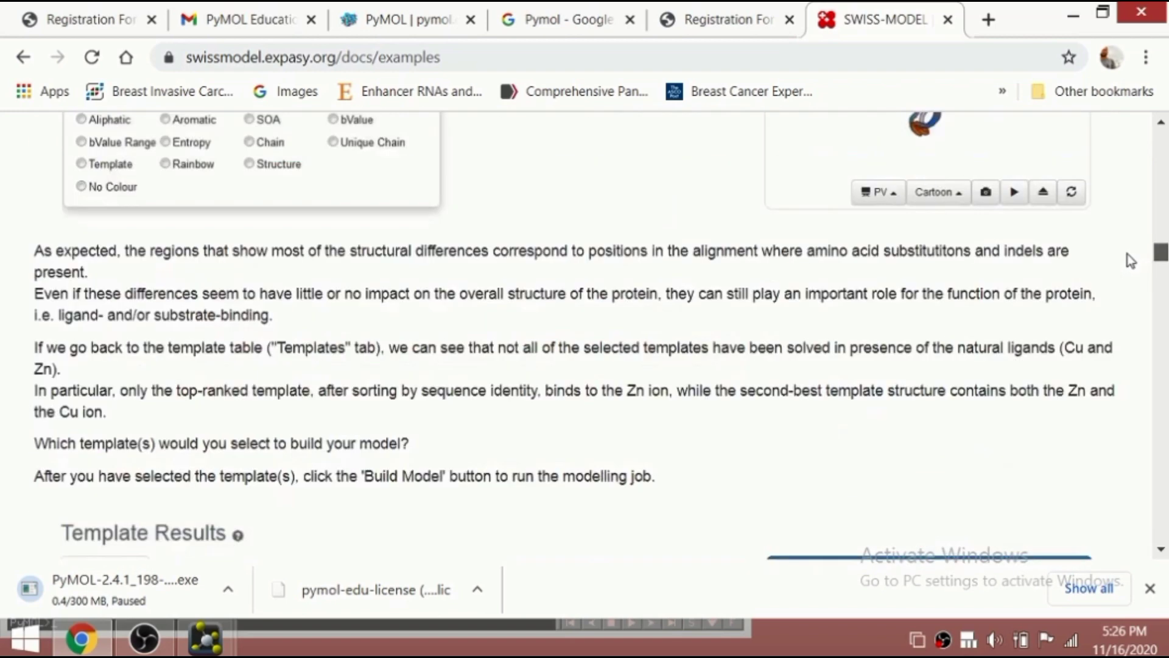
scroll(1127, 251, down, 15)
scroll(1124, 277, down, 12)
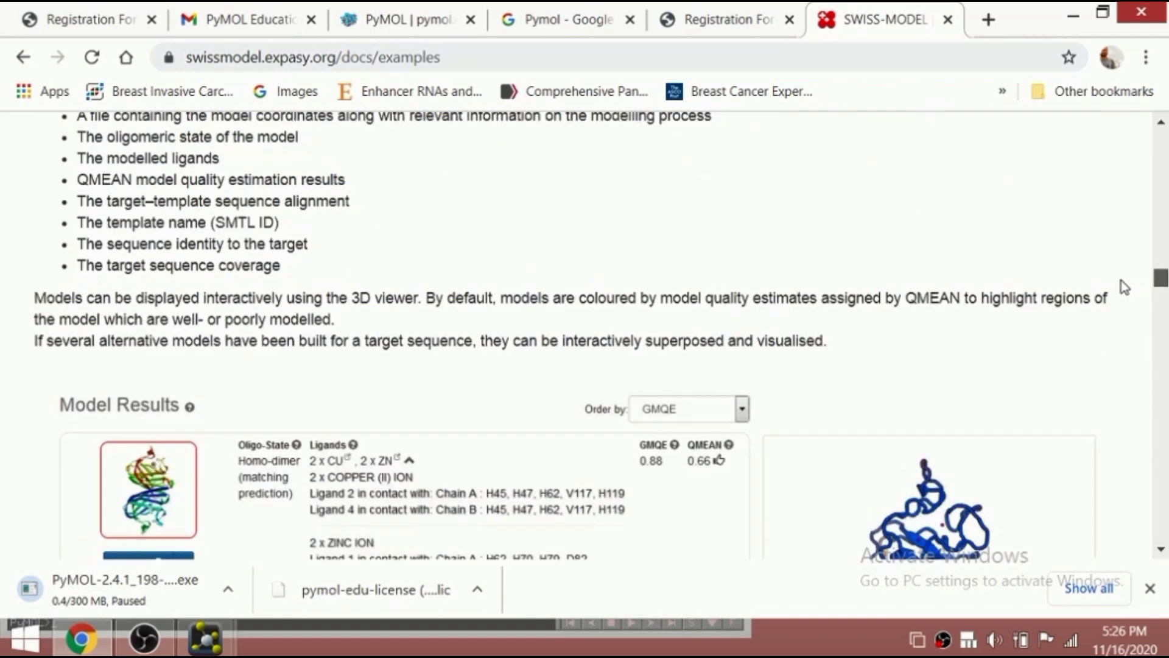
scroll(1119, 300, down, 15)
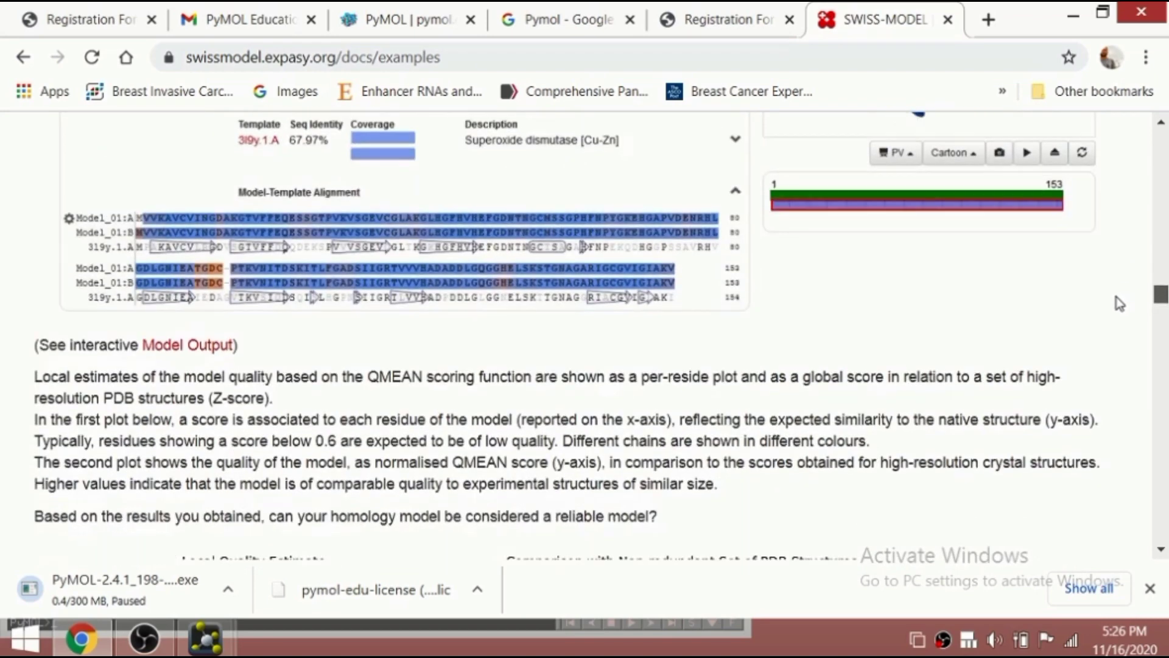
scroll(1110, 323, down, 15)
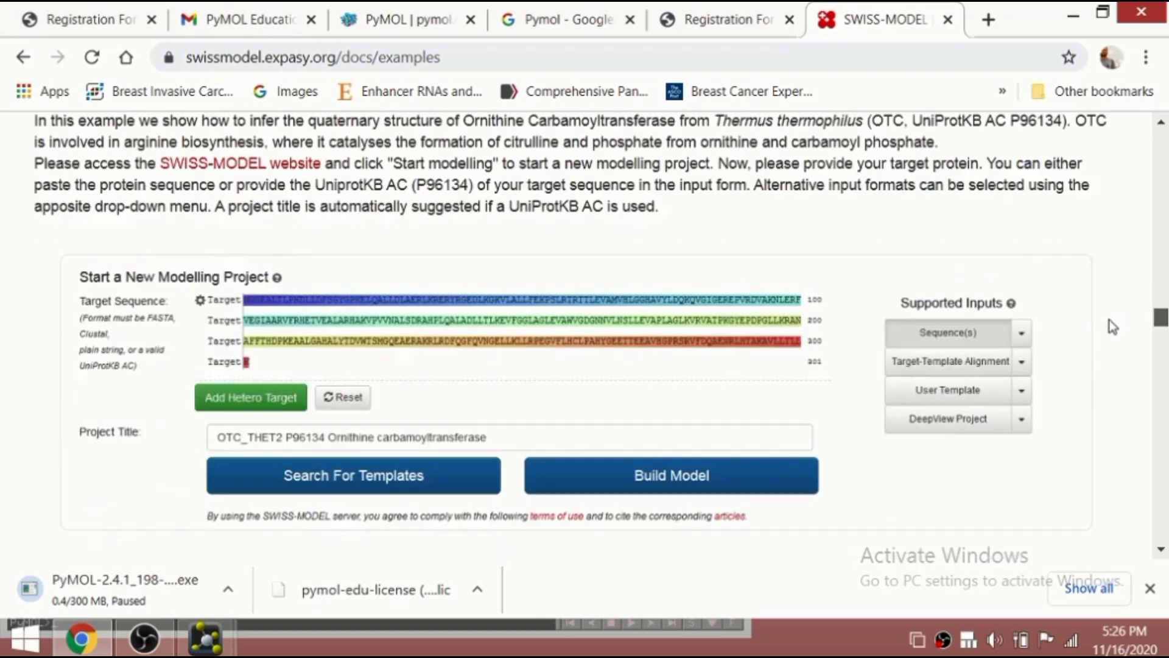
scroll(1108, 338, down, 10)
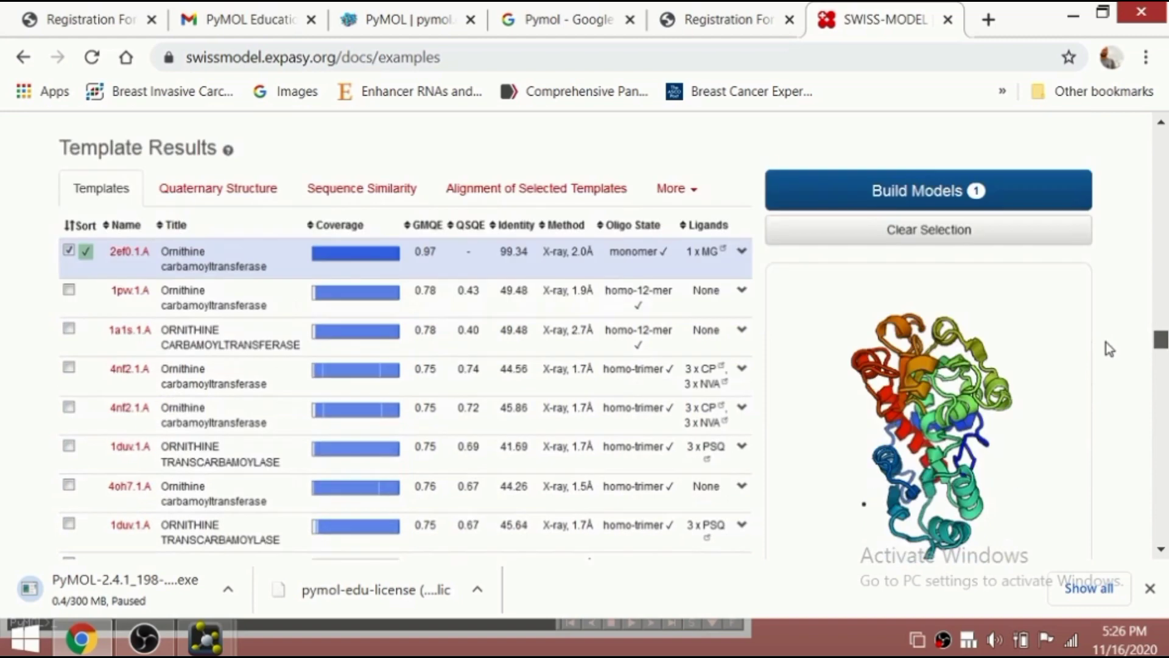
scroll(1107, 339, up, 8)
scroll(1107, 341, down, 10)
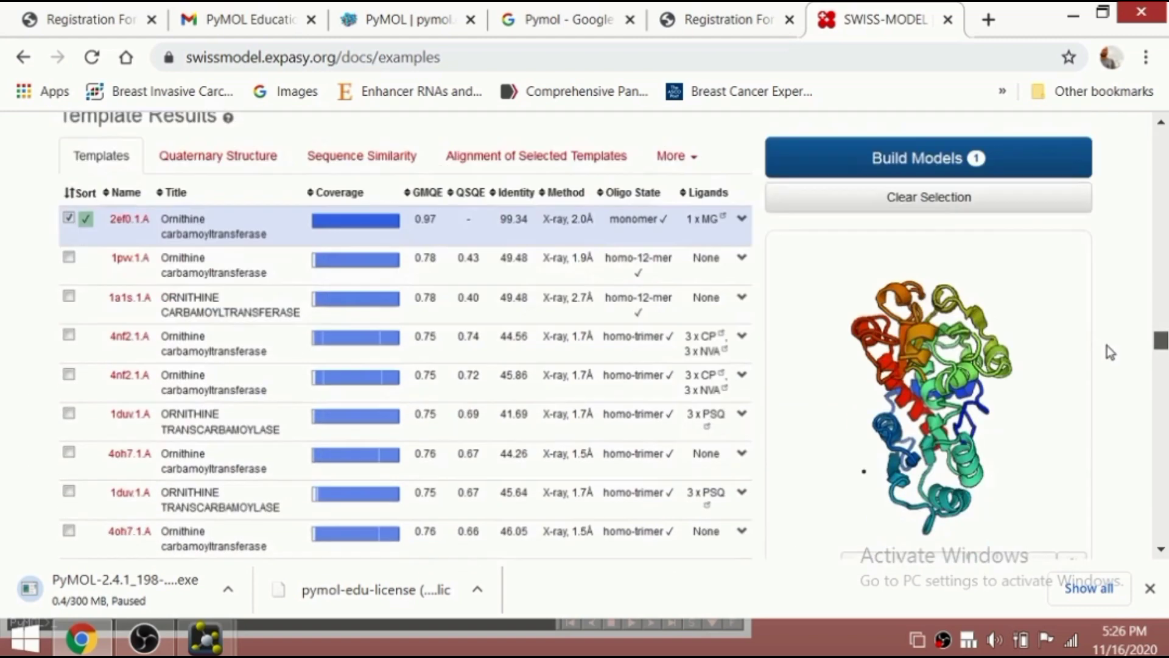
drag(1160, 372, 1164, 131)
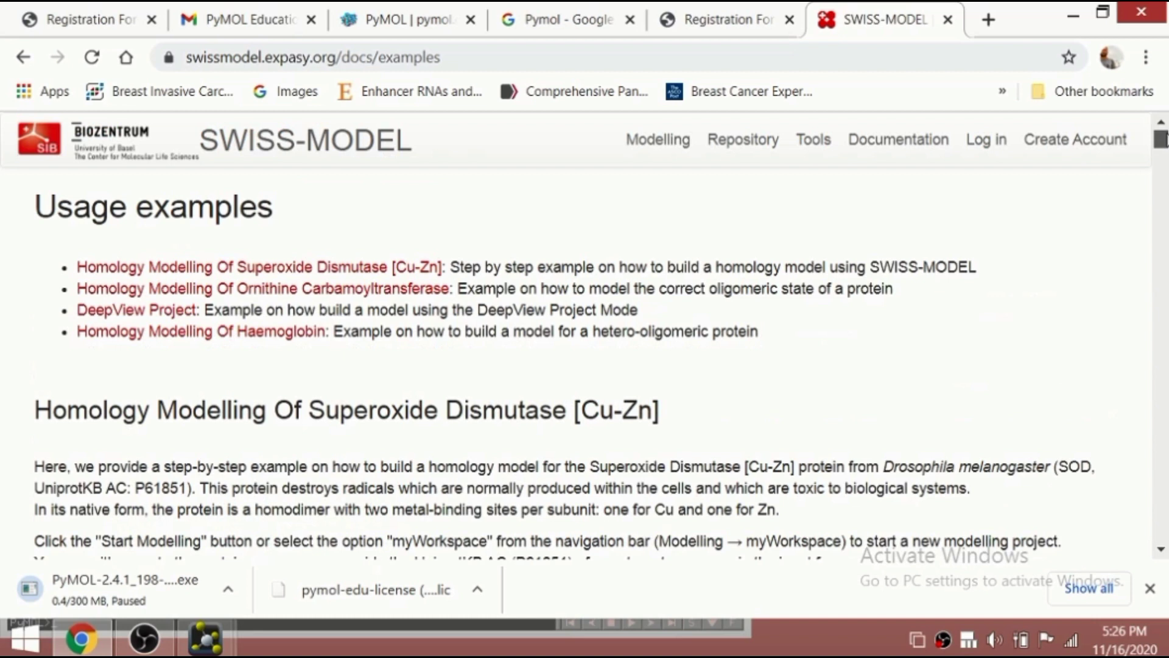
Open the Repository Help page of the SWISS-MODEL documentation and look through its introduction
click(932, 150)
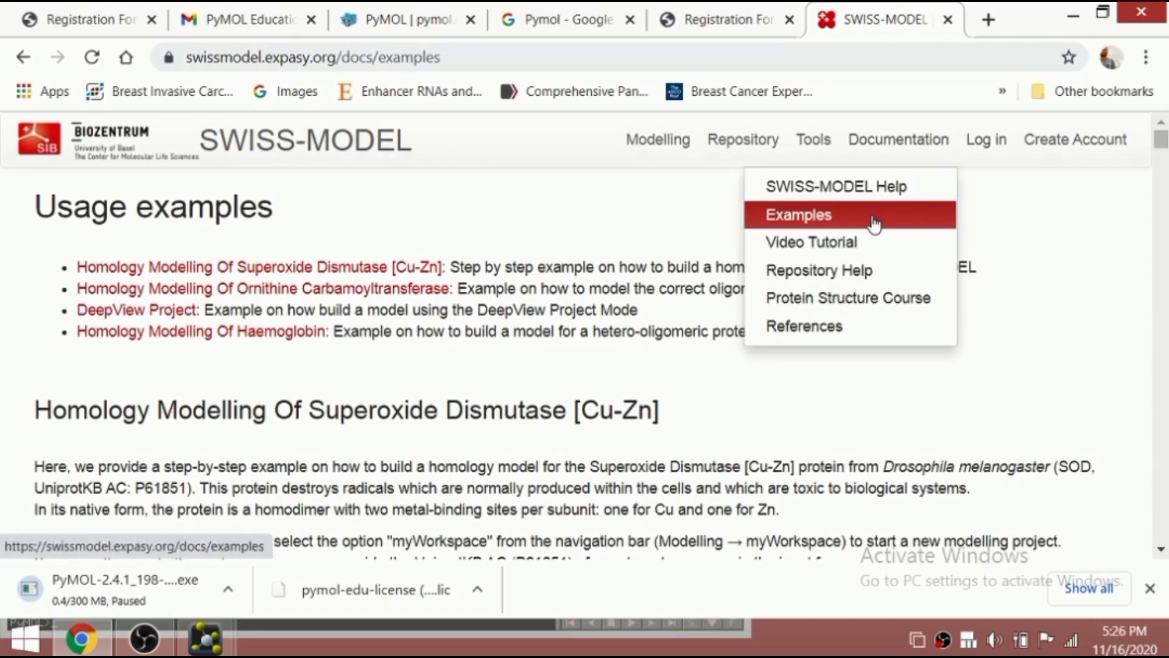
click(850, 277)
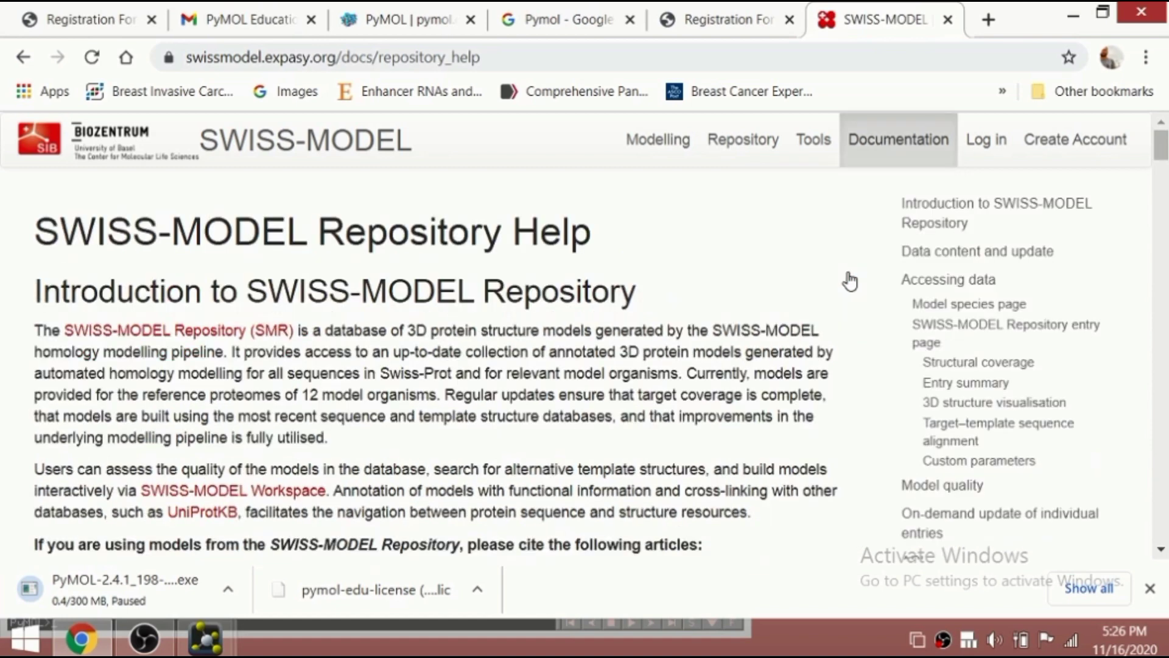
mouse_move(1163, 151)
mouse_down()
mouse_move(1127, 361)
mouse_move(1129, 412)
mouse_move(1156, 428)
mouse_move(1146, 511)
mouse_move(1159, 143)
mouse_up()
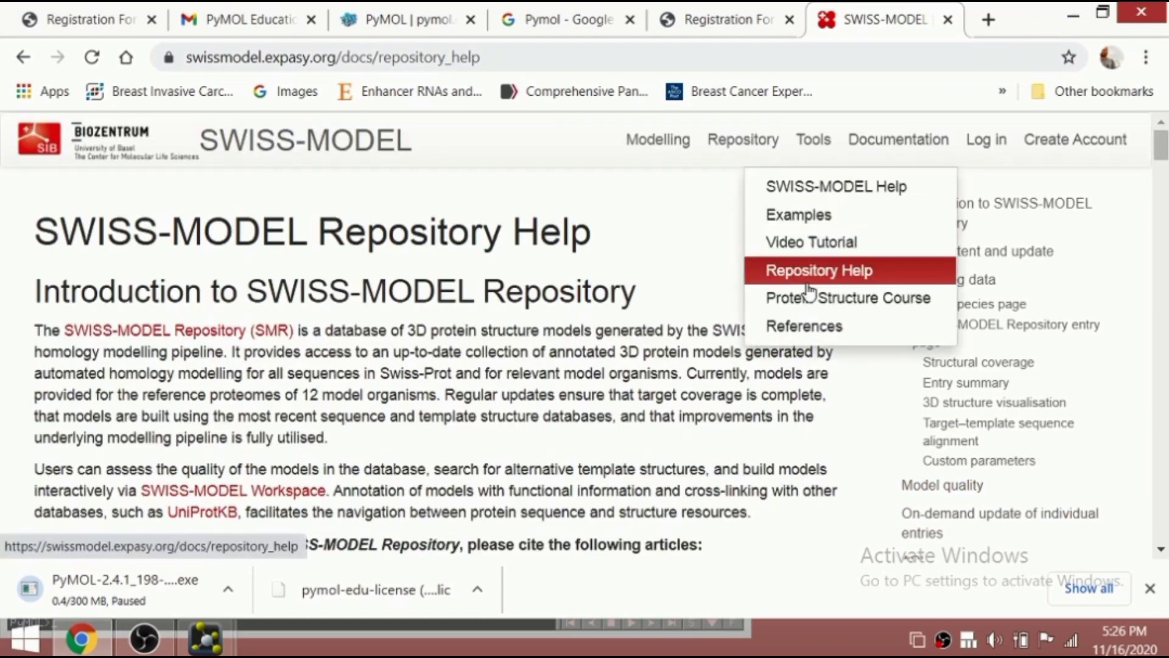
mouse_move(832, 146)
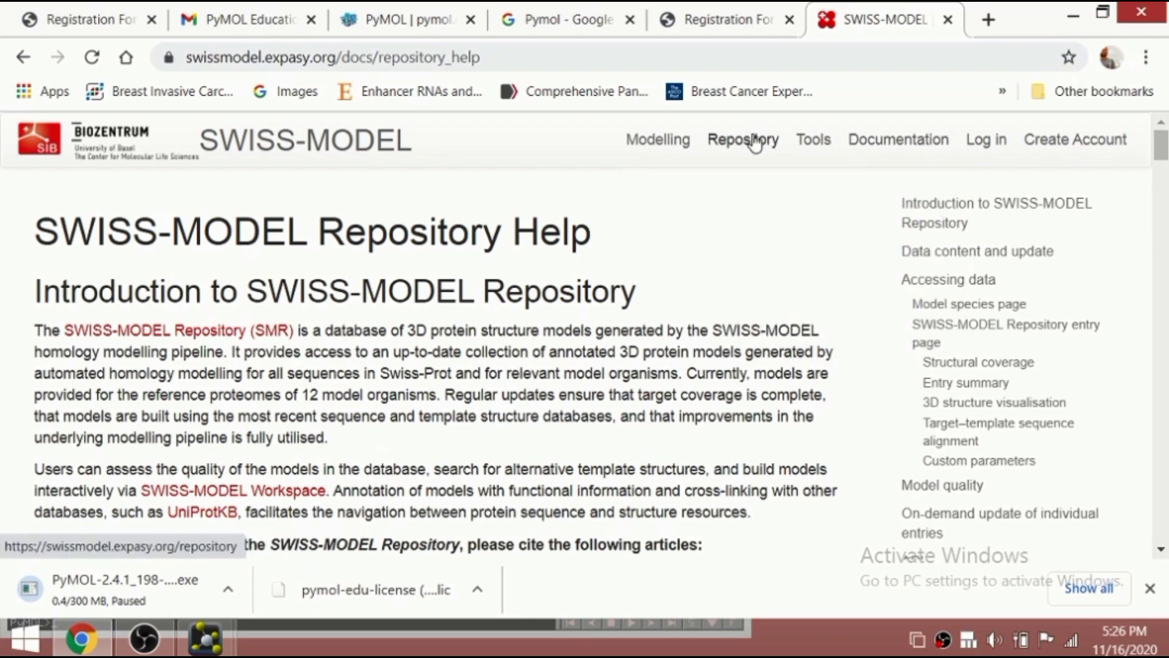
Open the SWISS-MODEL Template Library and bring up its list of new entries
mouse_move(671, 146)
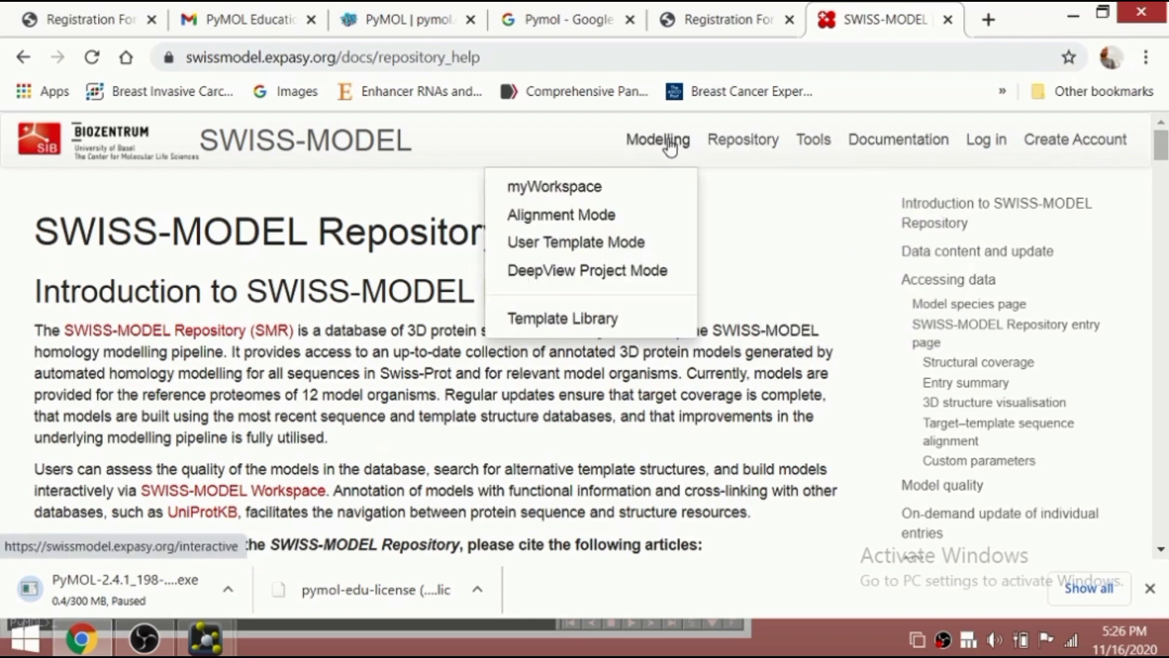
click(586, 324)
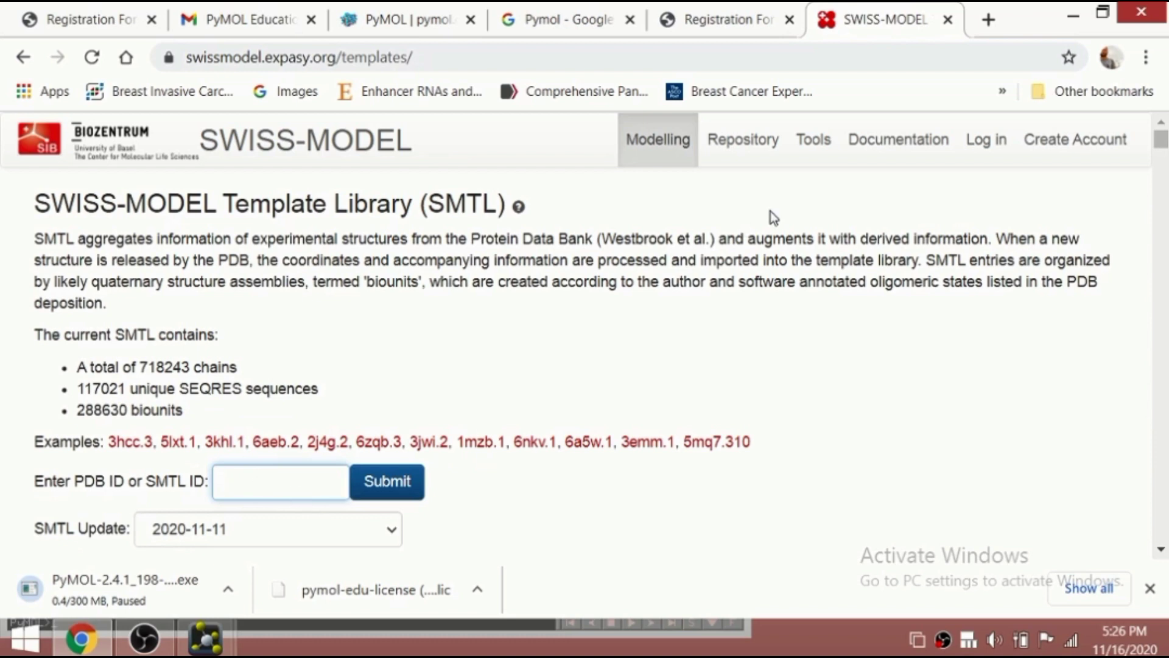
mouse_move(1158, 141)
mouse_down()
mouse_move(1157, 151)
mouse_move(1159, 125)
mouse_move(1158, 146)
mouse_up()
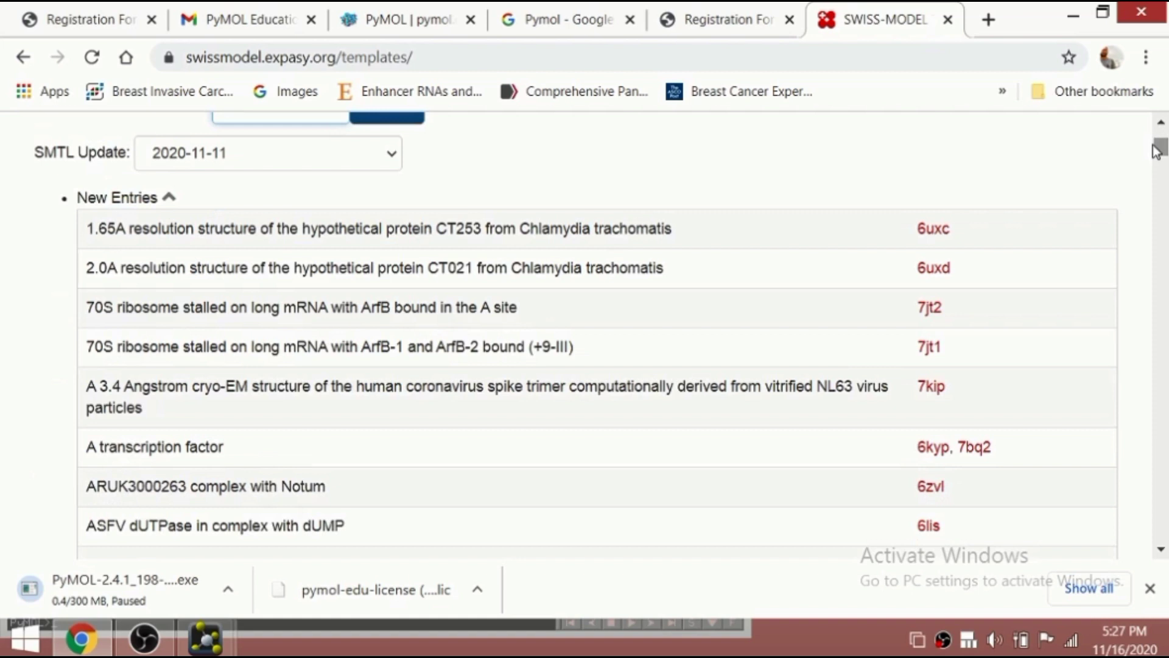
Open assembly 6uxc.1 of the new entry 6uxc and download its coordinate file in PDB format
click(924, 230)
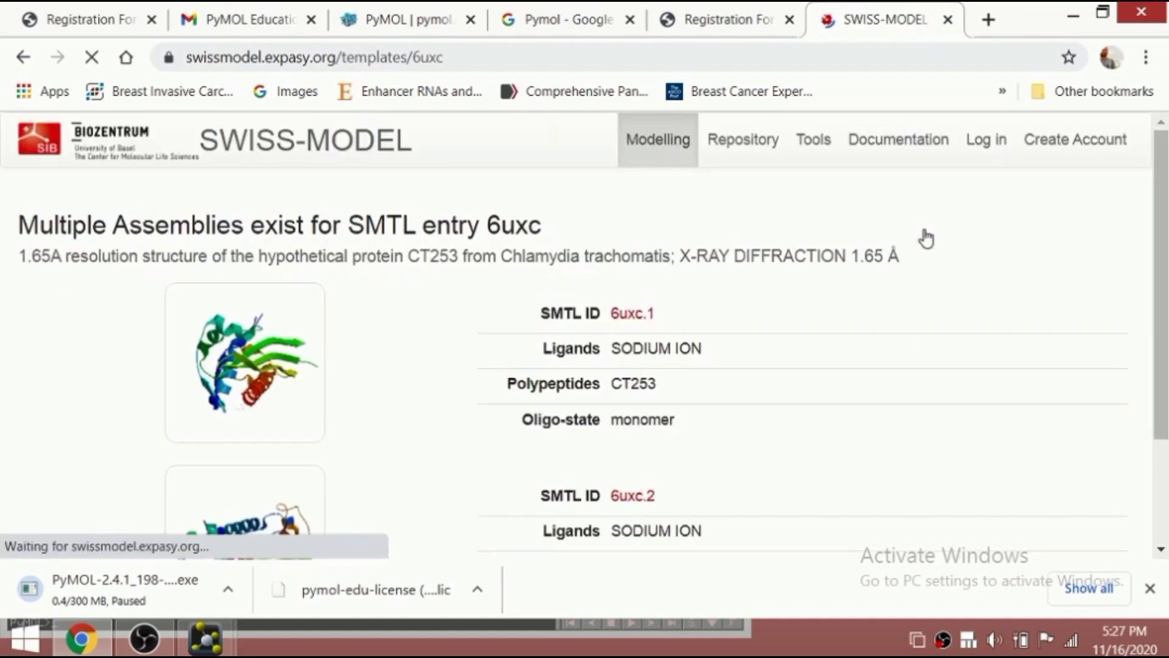
drag(1160, 278, 1149, 393)
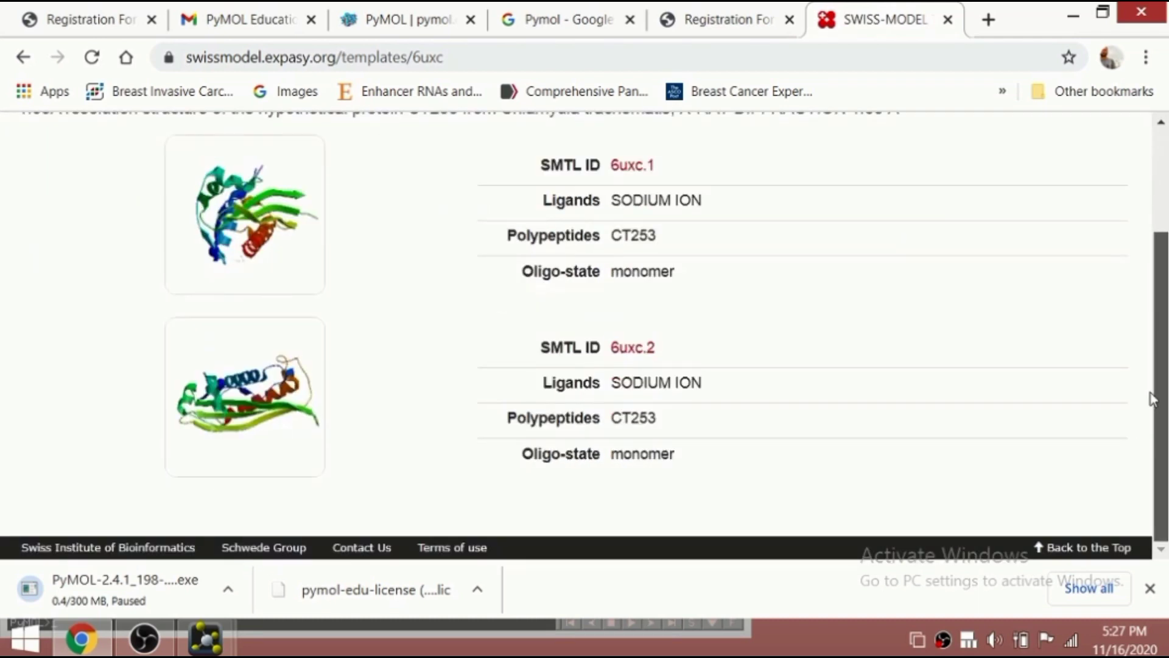
scroll(1152, 399, up, 2)
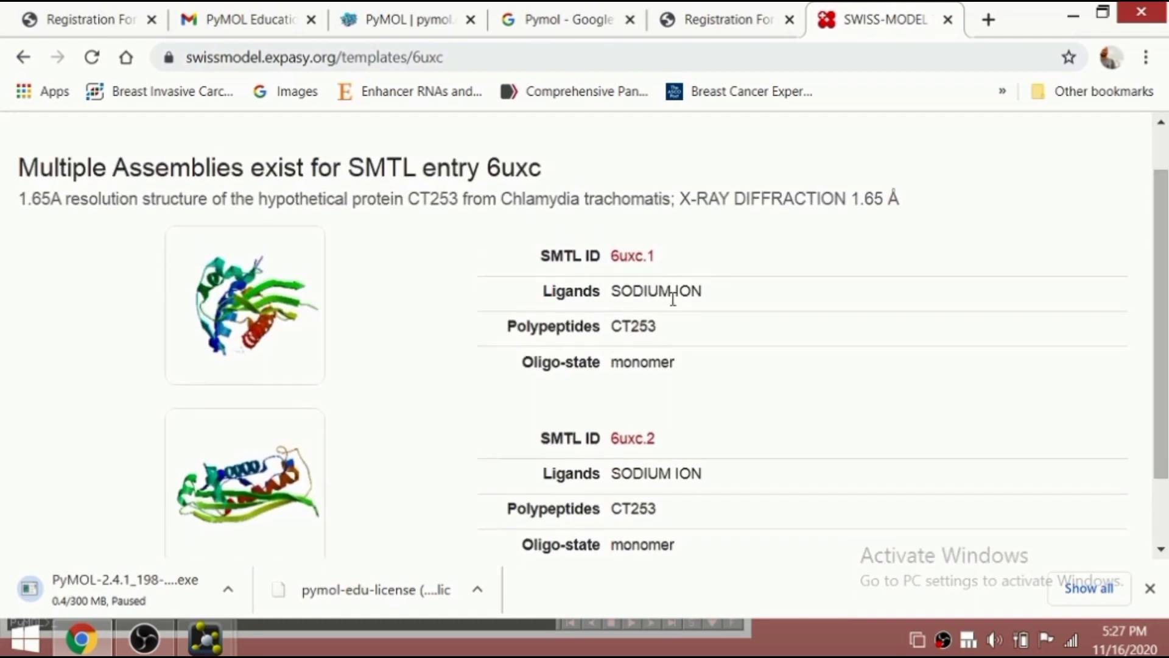
click(630, 260)
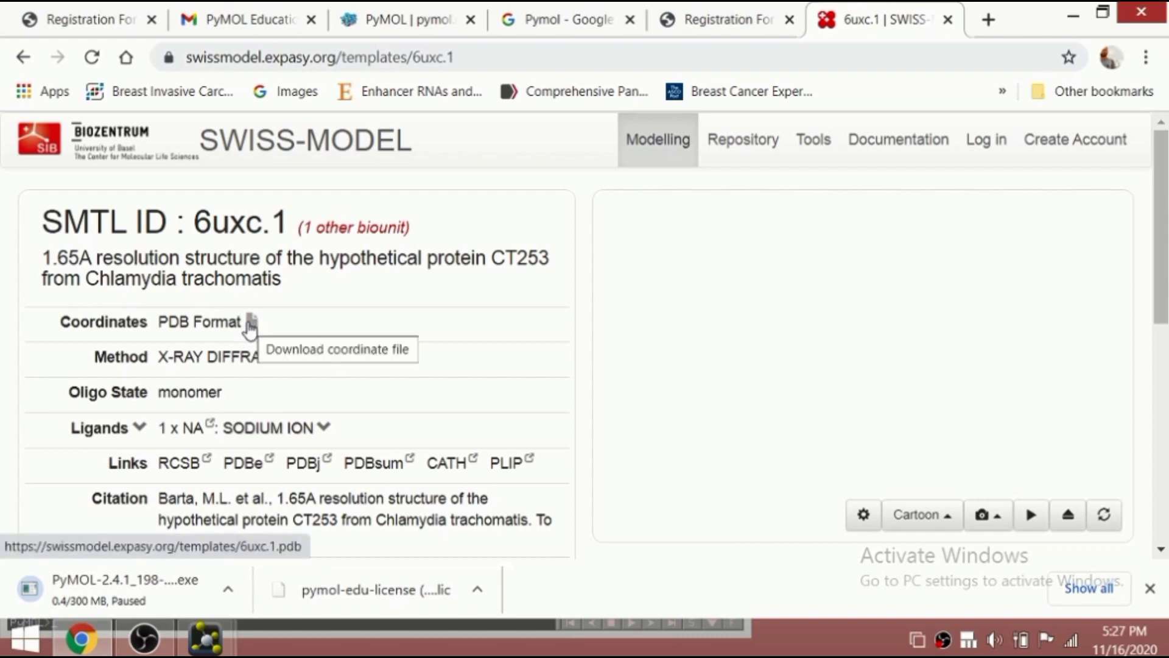
click(249, 323)
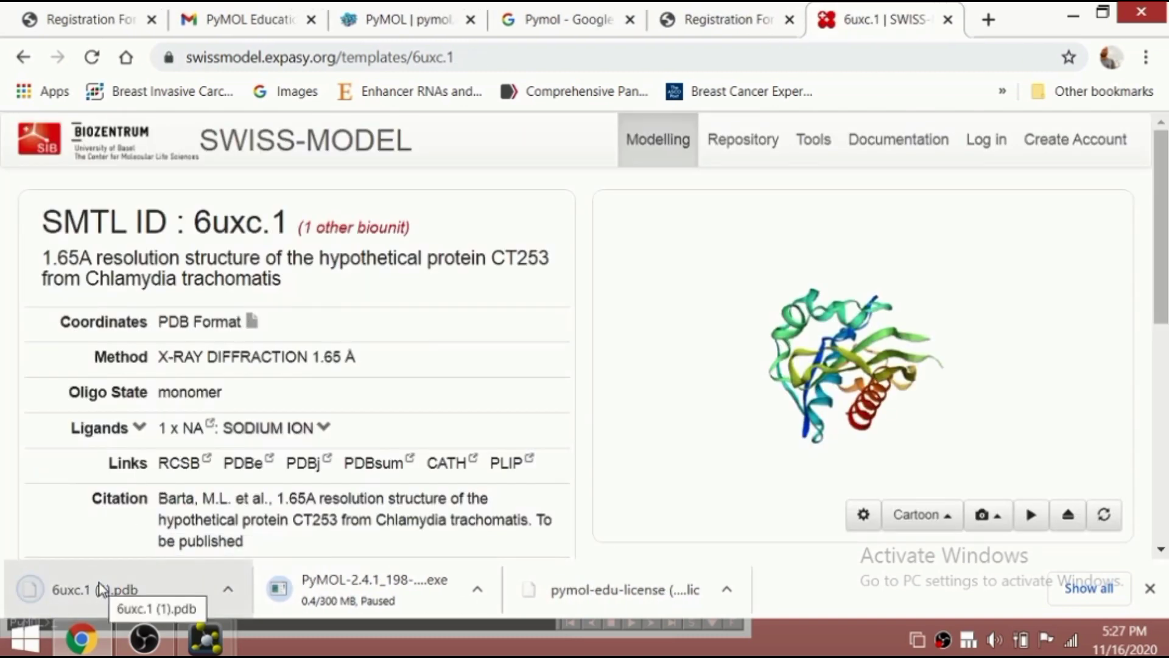
Look up PDB ID 1rgs in the Template Library, download its coordinates in PDB format and switch back to PyMOL
click(23, 59)
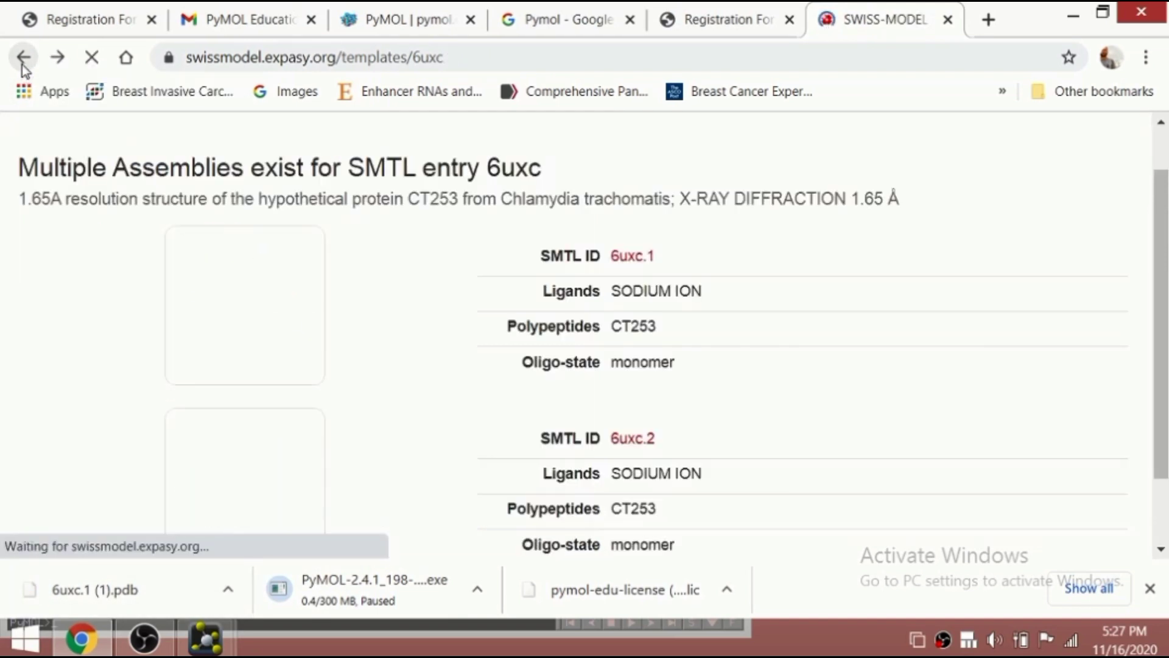
click(23, 58)
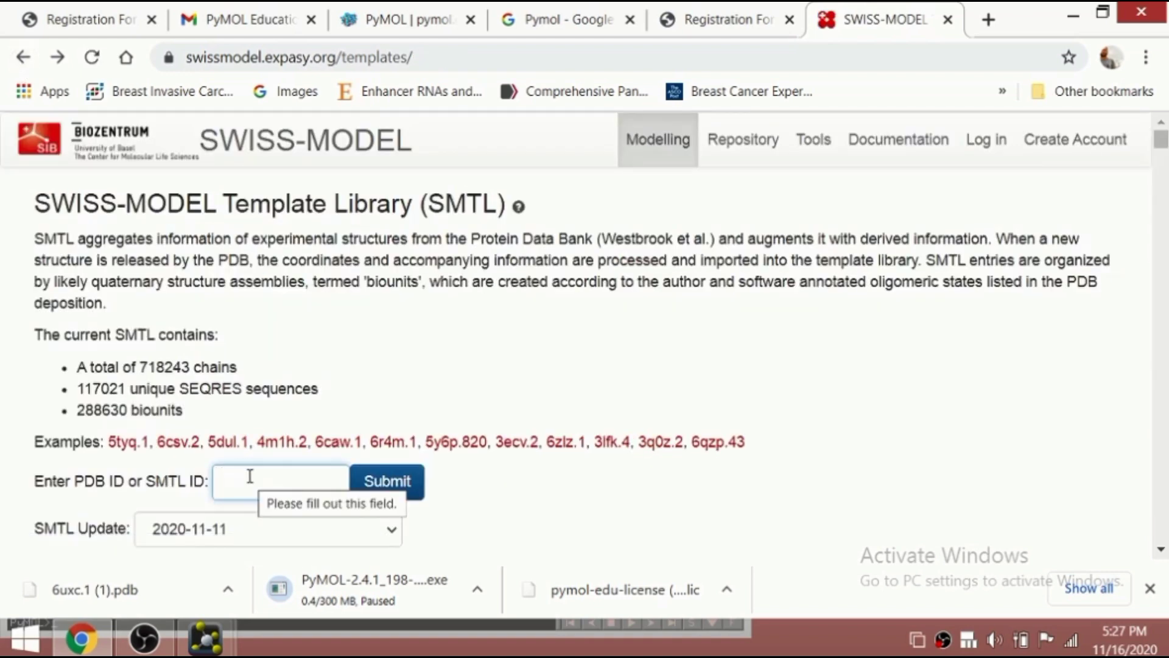
text(1rgs)
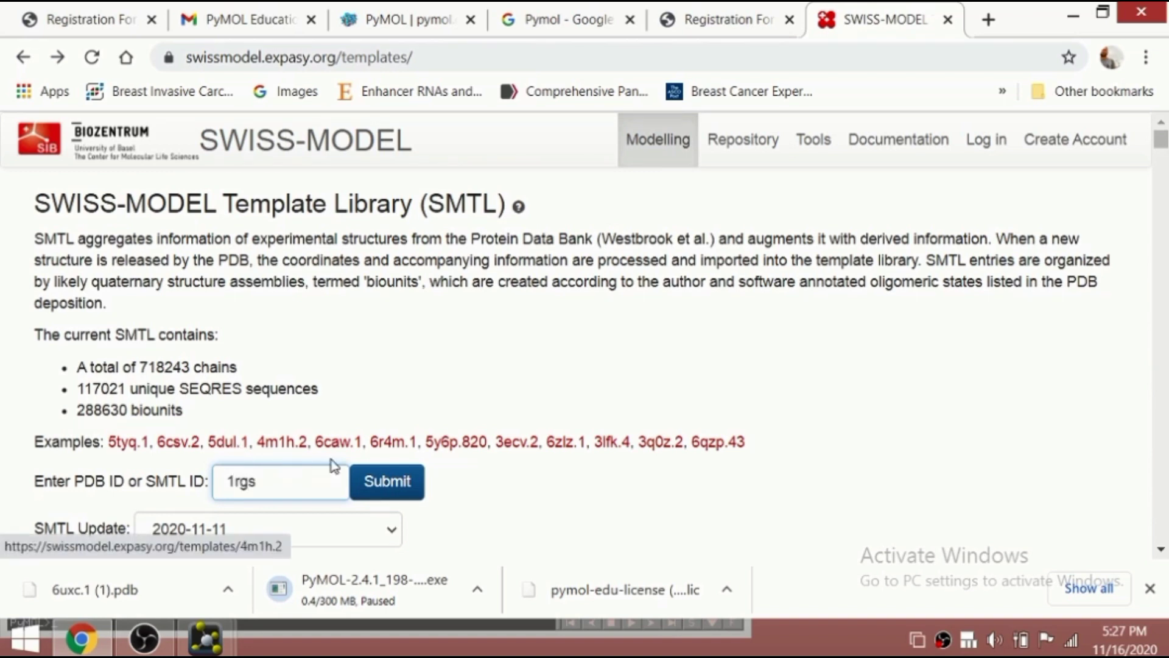
click(386, 492)
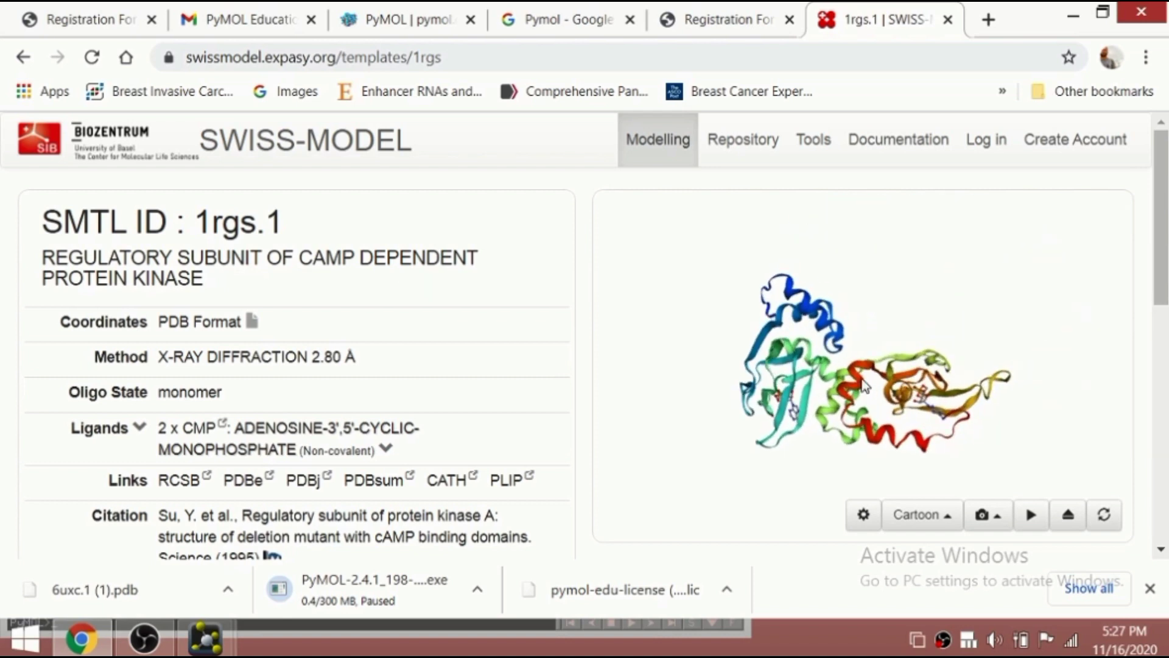
click(253, 324)
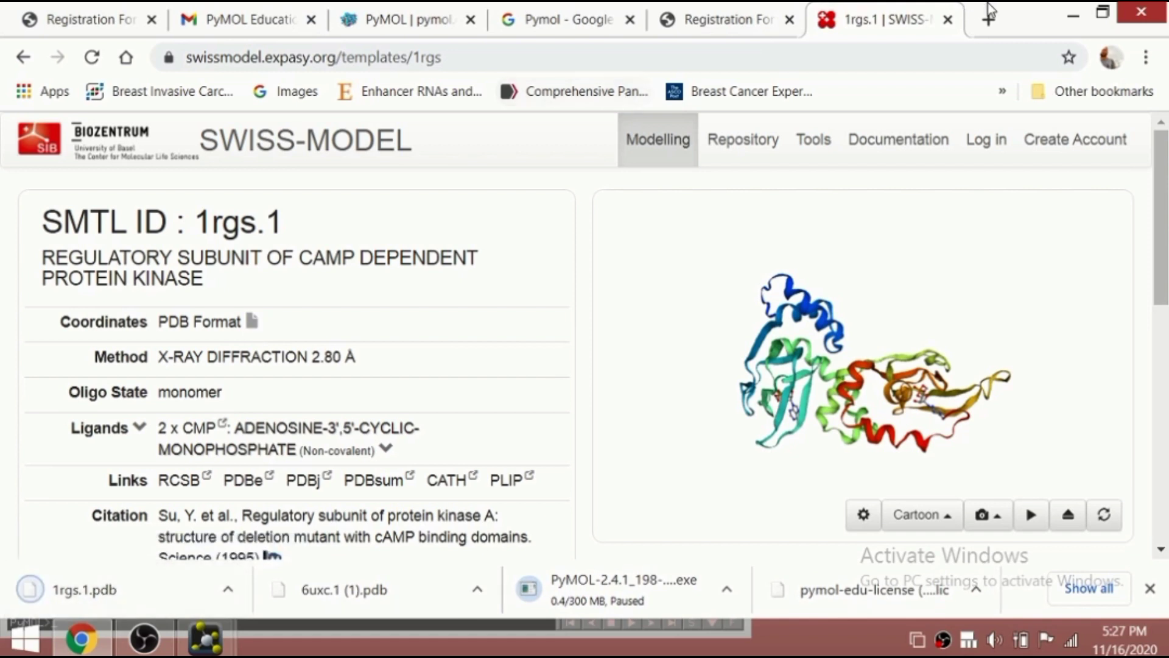
click(1074, 16)
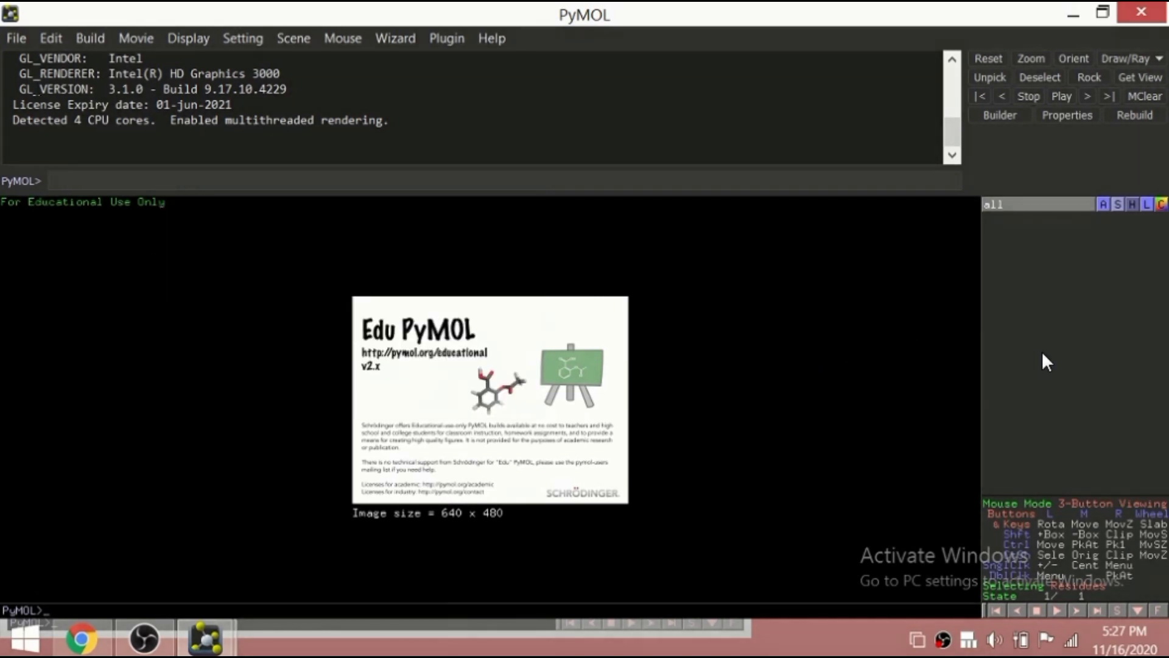
Open the recently used structure file model_01(1).pdb from the Pictures folder
click(17, 38)
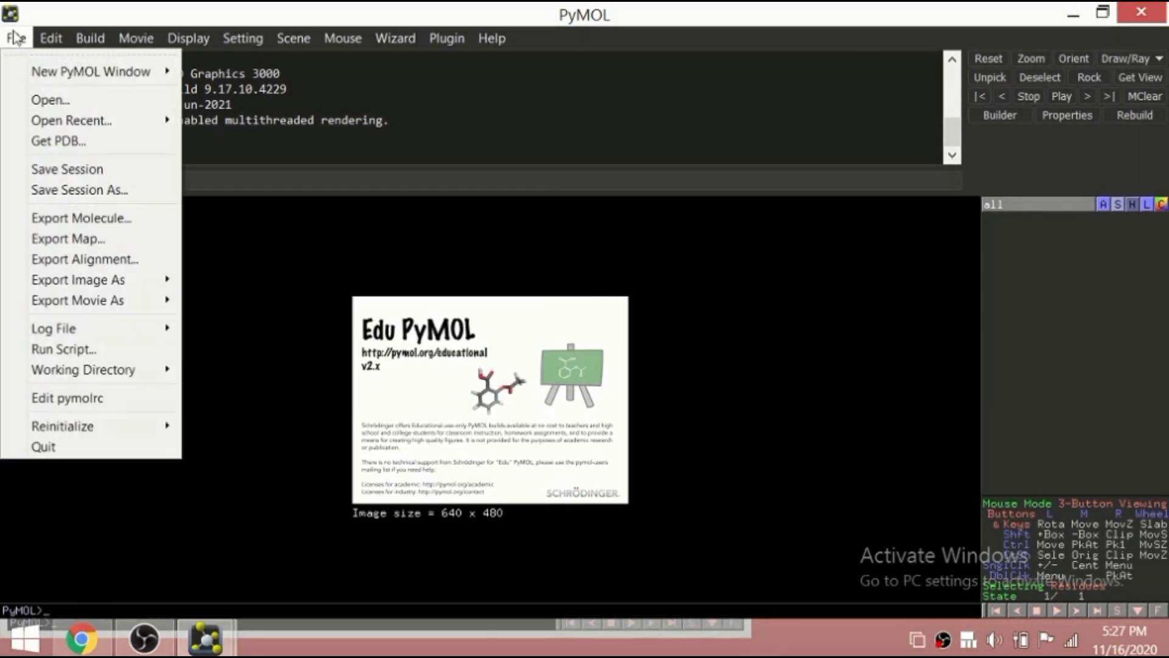
mouse_move(66, 123)
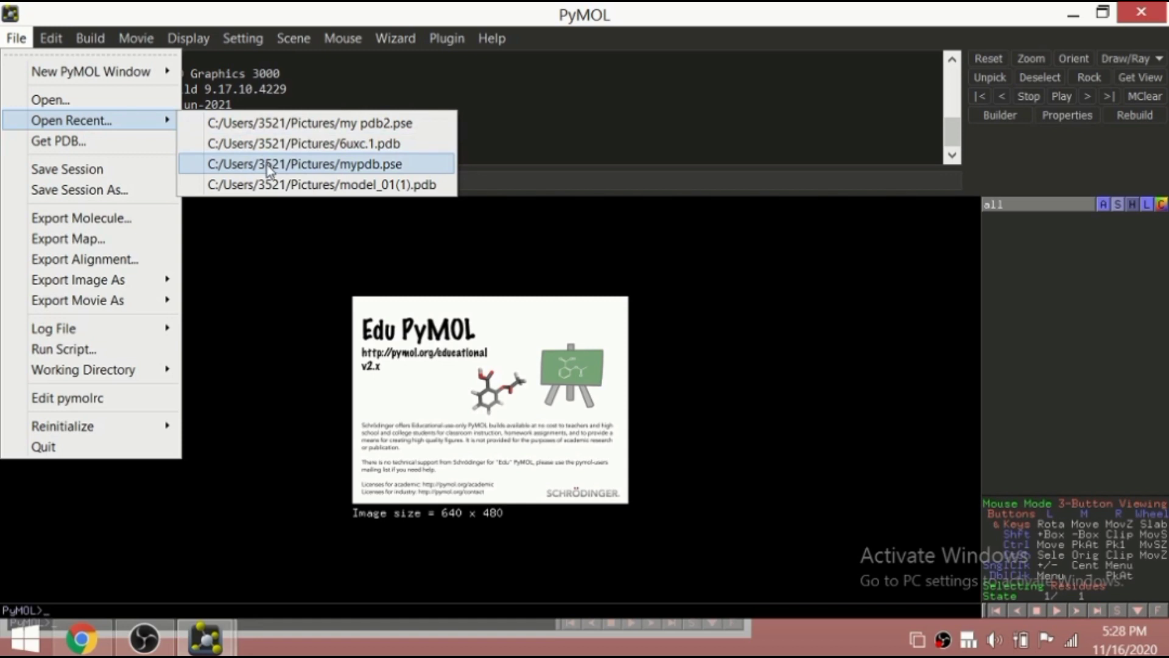
click(273, 185)
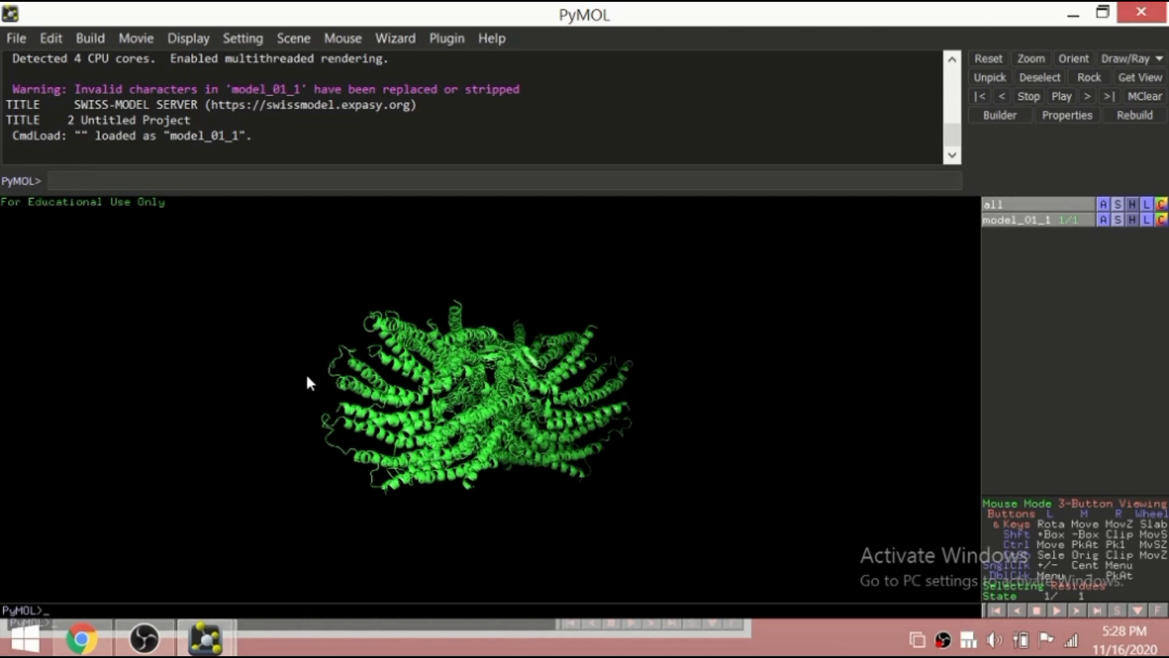
Fetch the structure 1rgs by command and color all loaded structures red
text(fetch 1rgs)
key(Return)
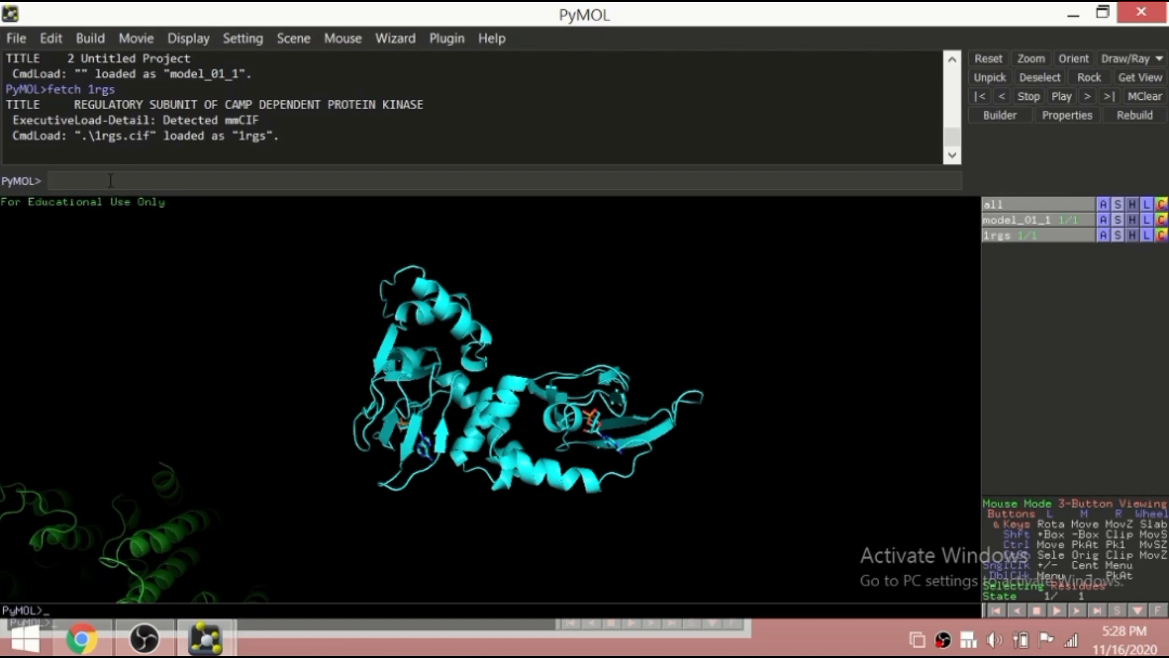
text(lor red)
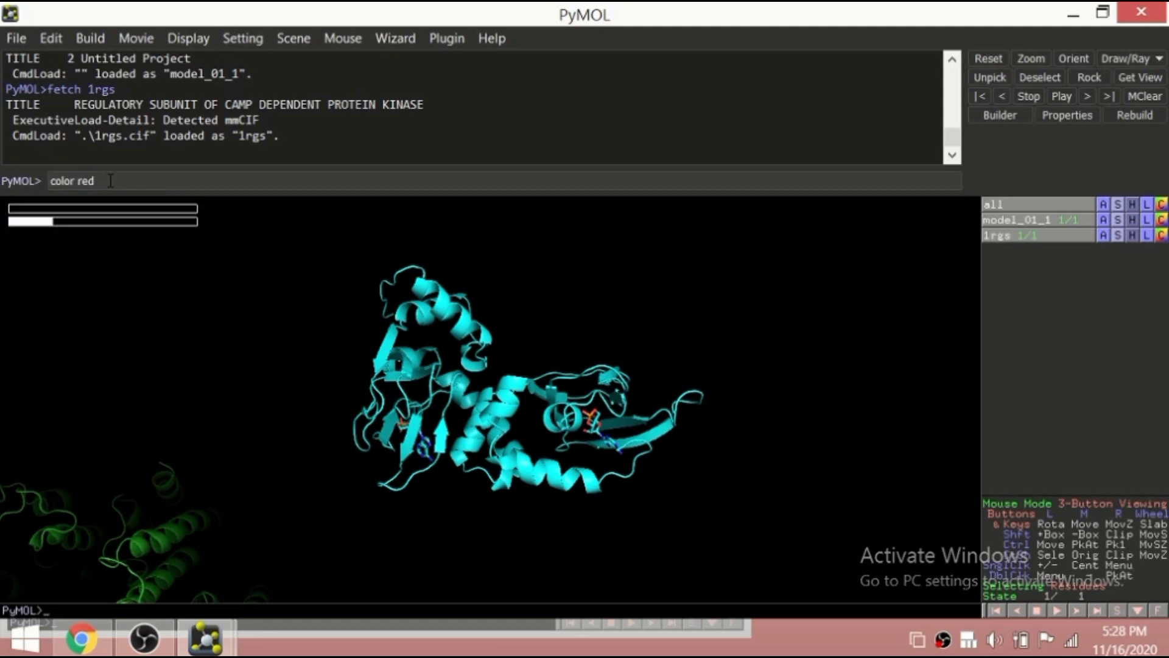
key(Return)
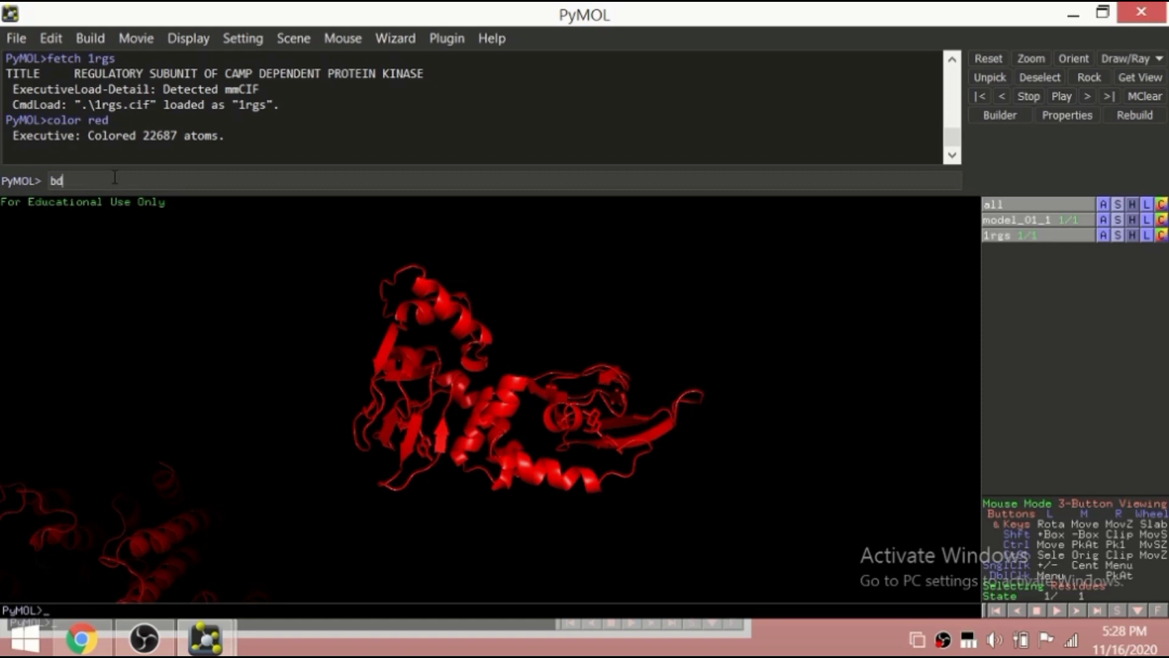
Try a white background with the bg_color command and return the background color to black
text(_color white)
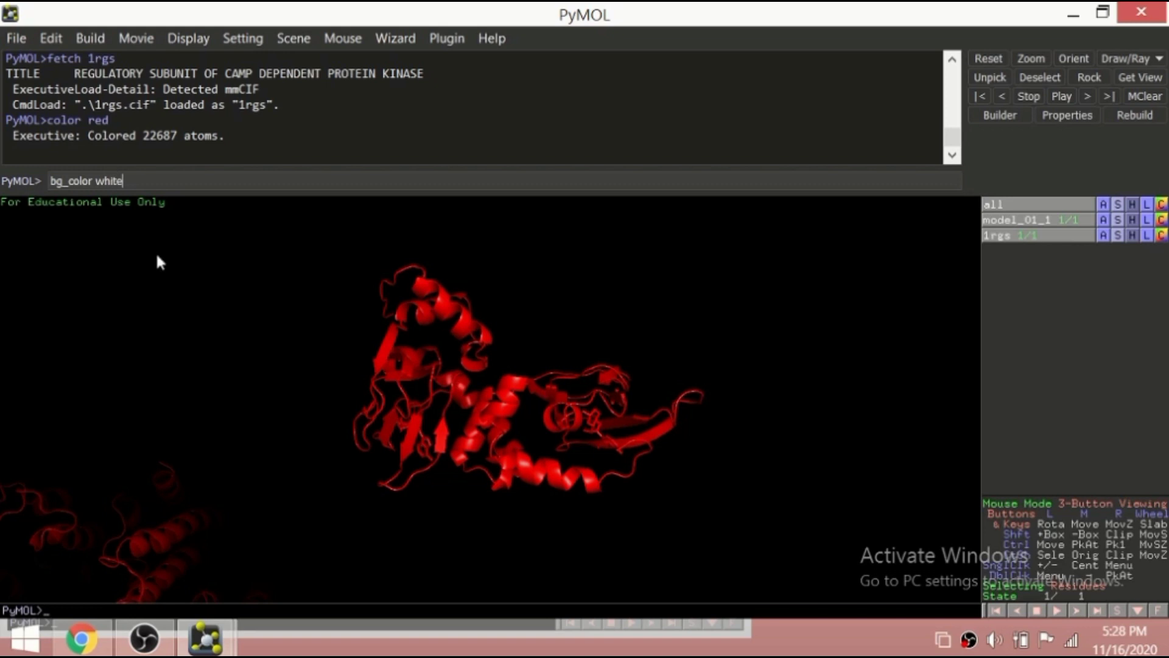
key(Return)
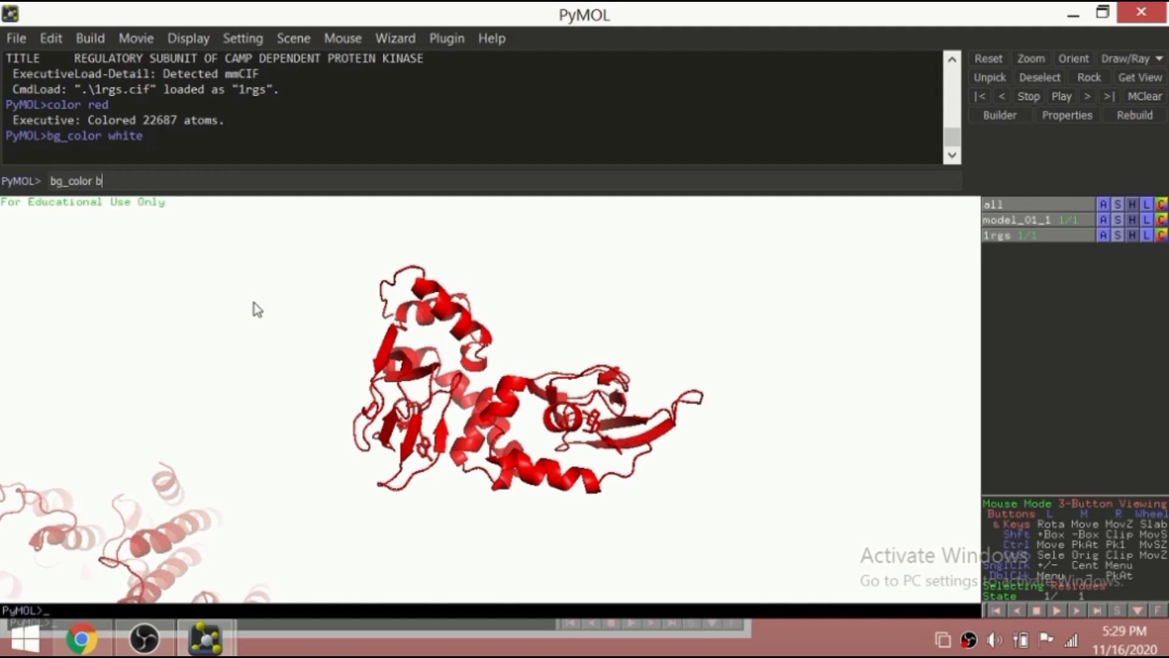
text(ack)
key(Return)
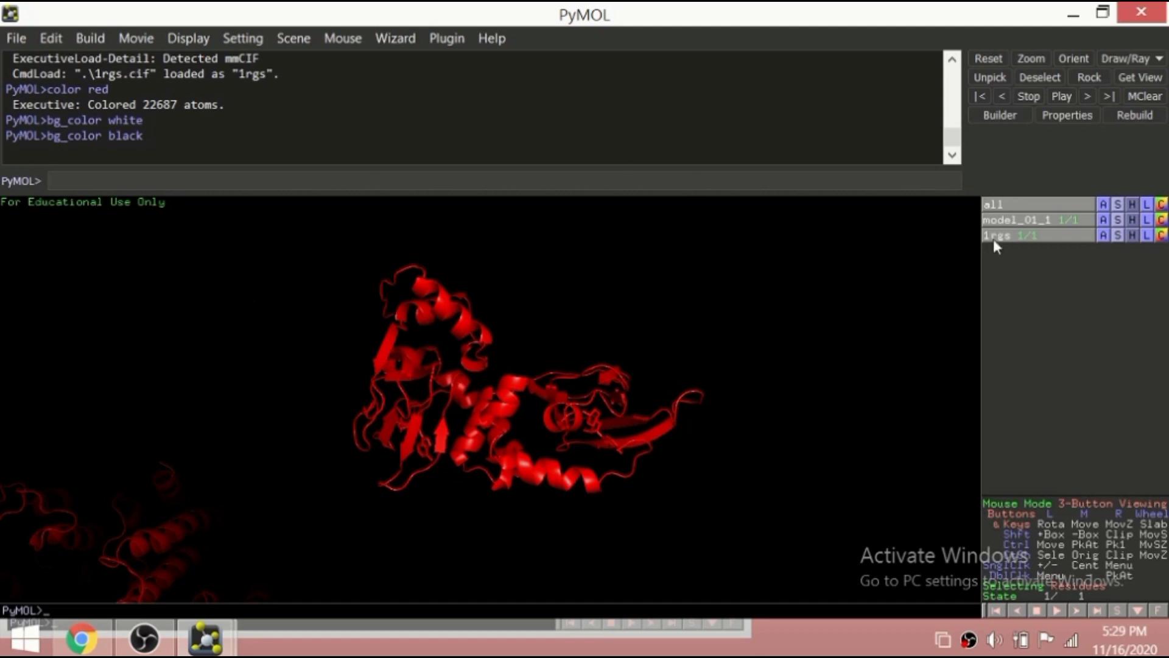
Look through the actions available for model_01_1, including preset and find, and set the origin on that object
click(1104, 221)
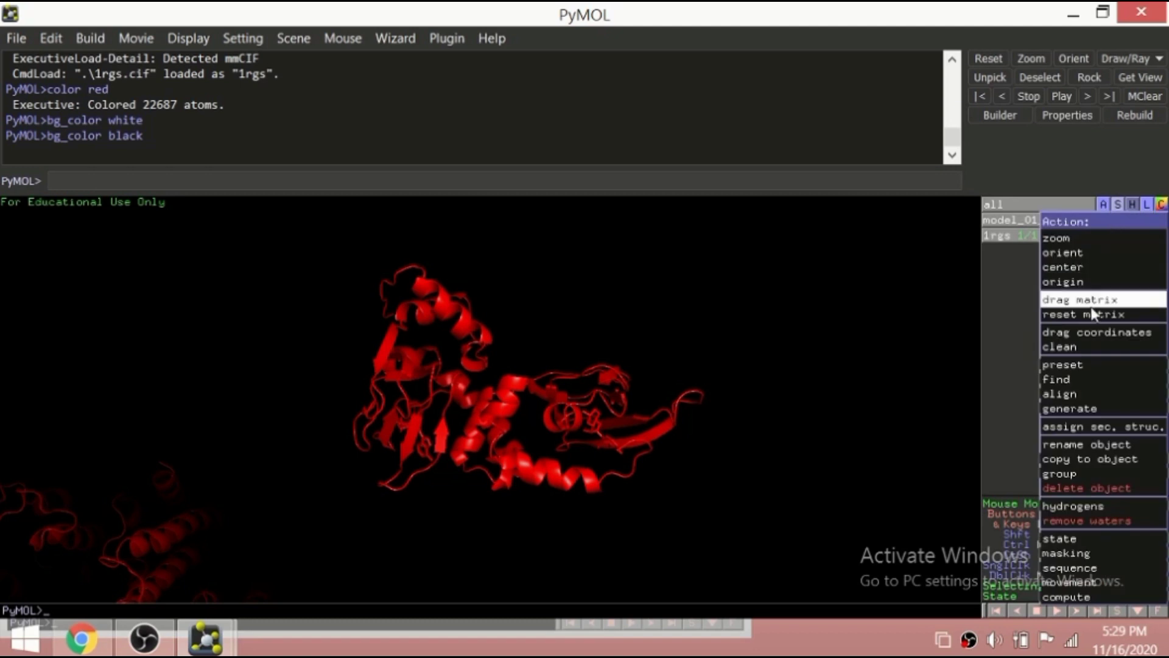
mouse_move(1069, 370)
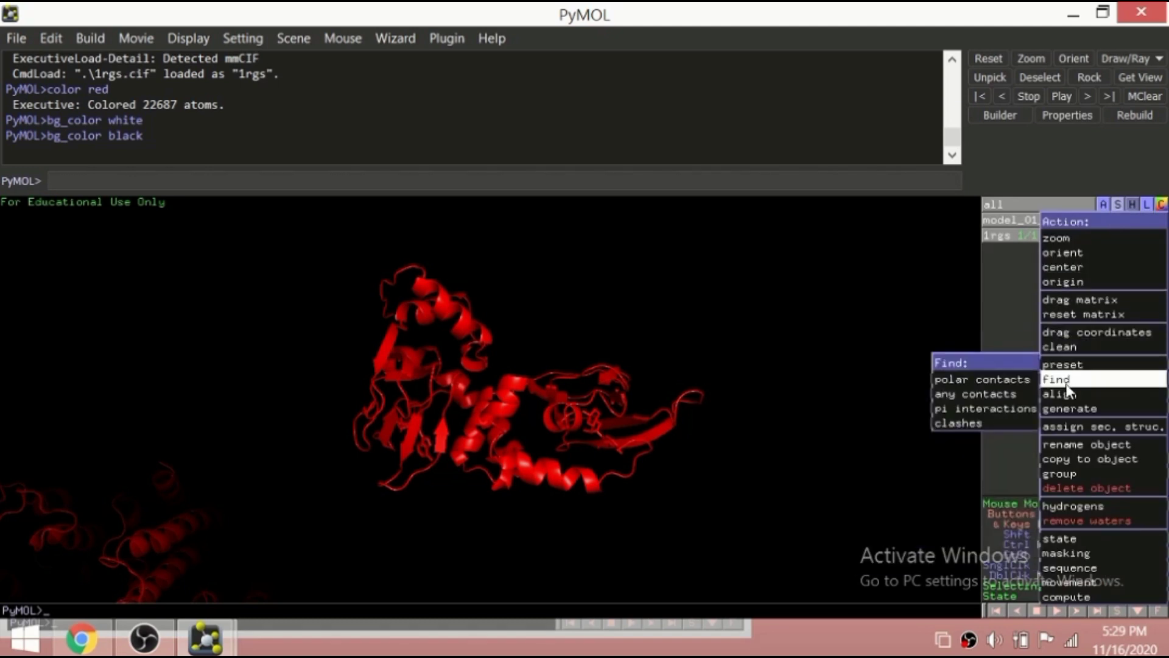
mouse_move(1068, 395)
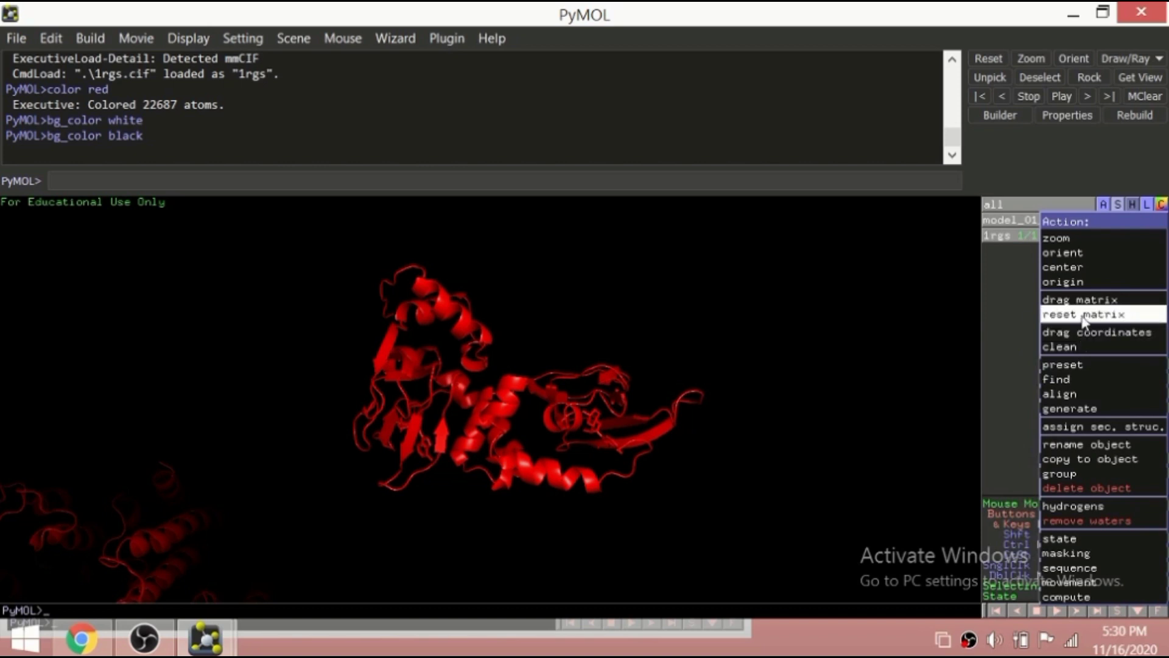
click(1075, 284)
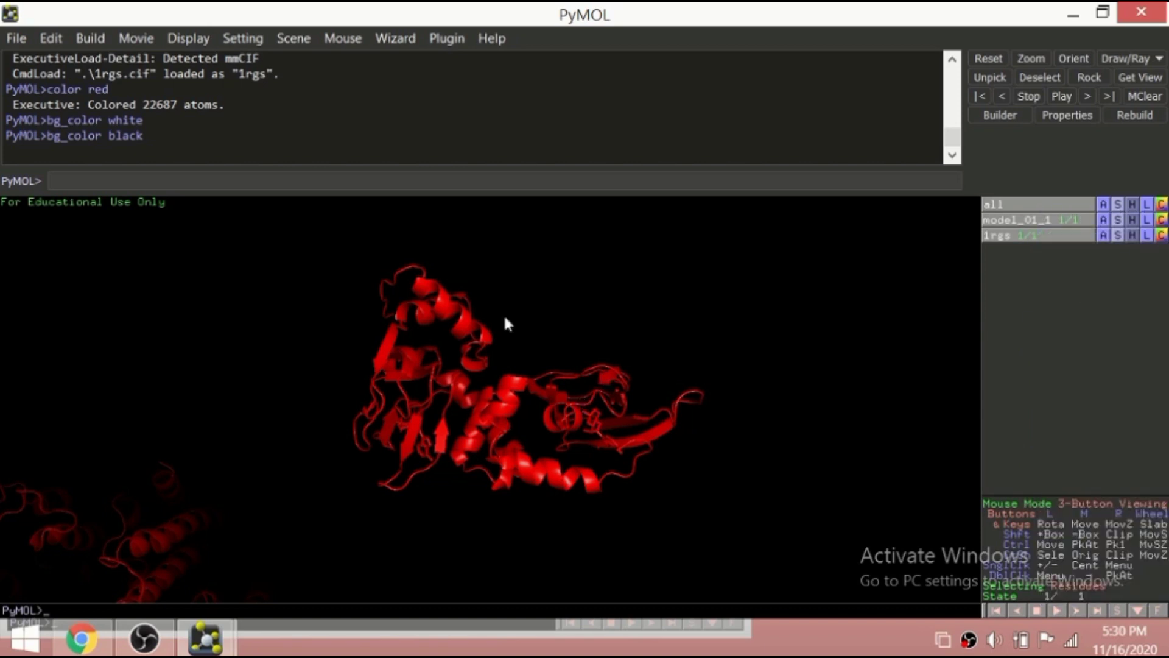
Apply the ligands preset to model_01_1 and orient the view on the loaded structures
click(1102, 222)
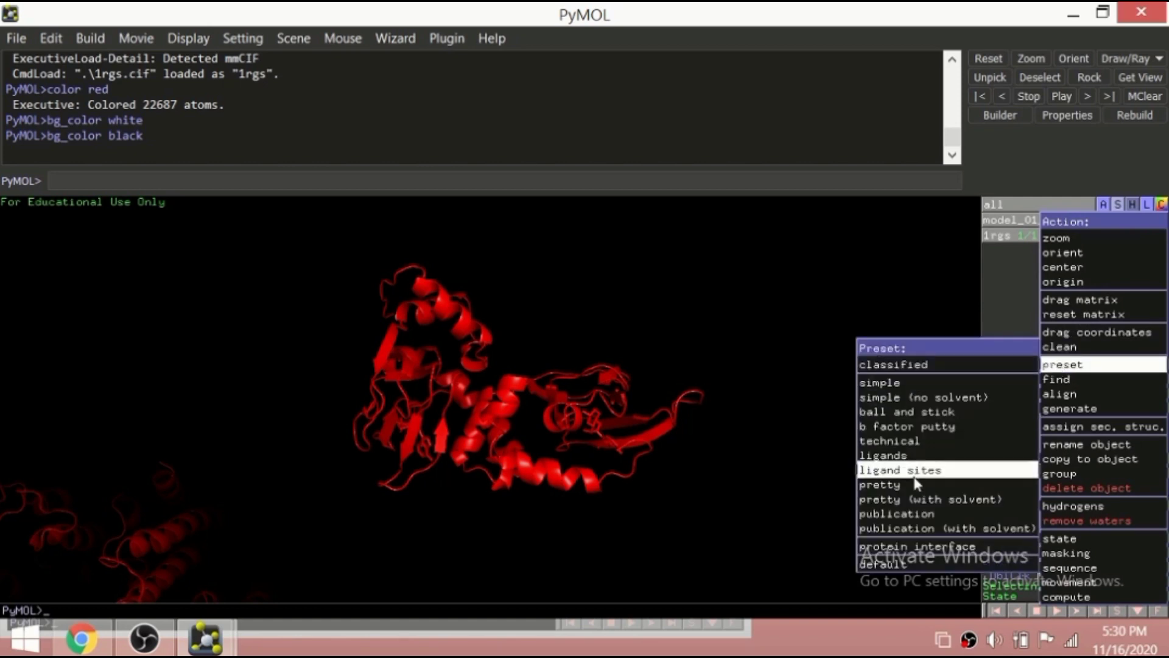
mouse_move(912, 466)
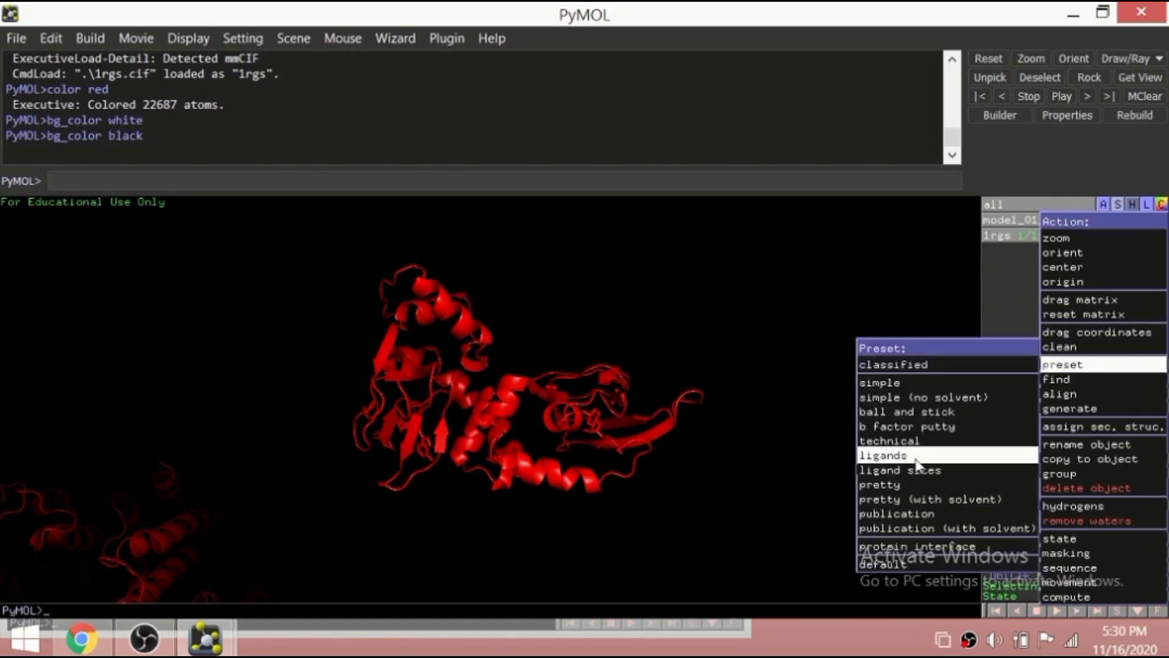
click(917, 456)
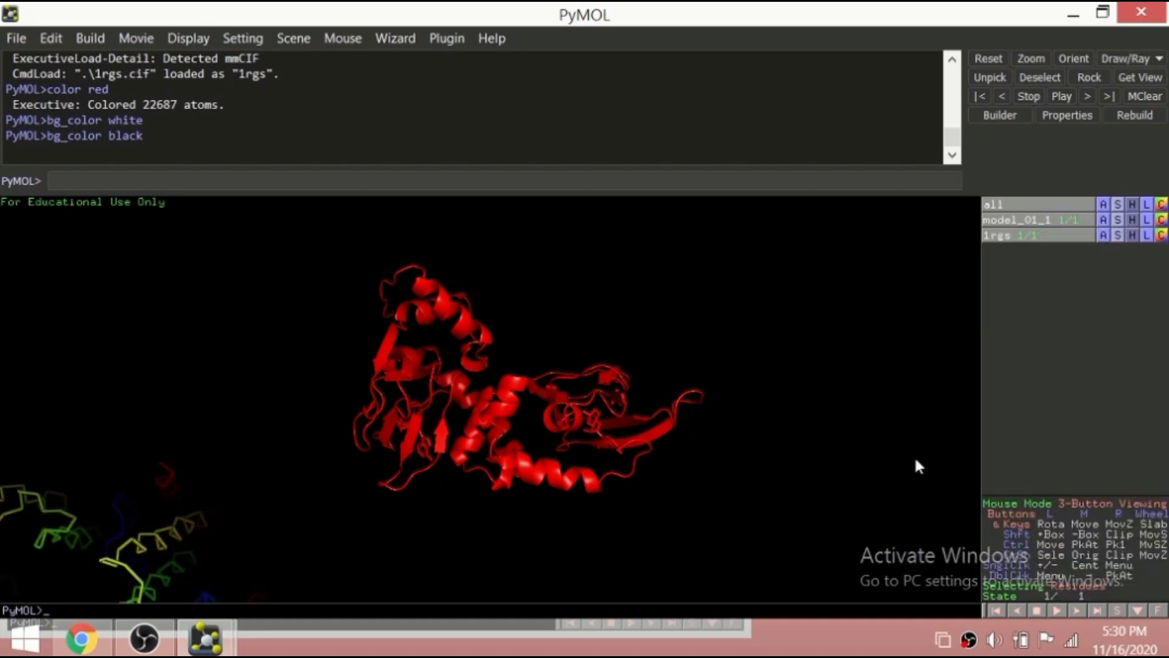
drag(111, 545, 226, 412)
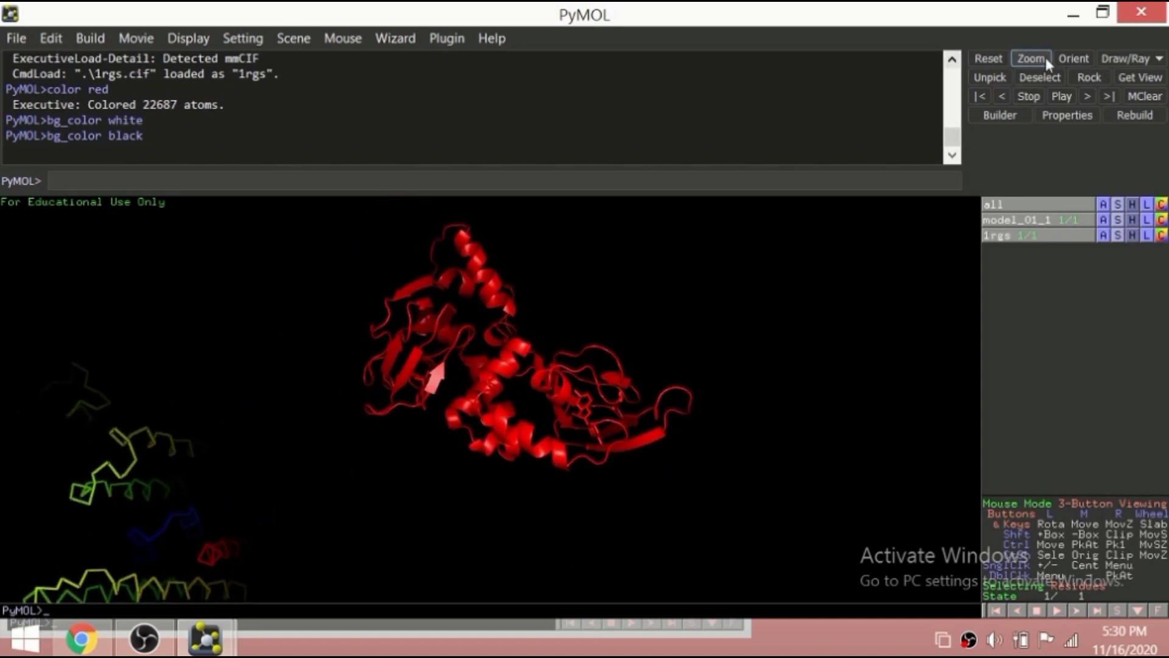
click(1070, 60)
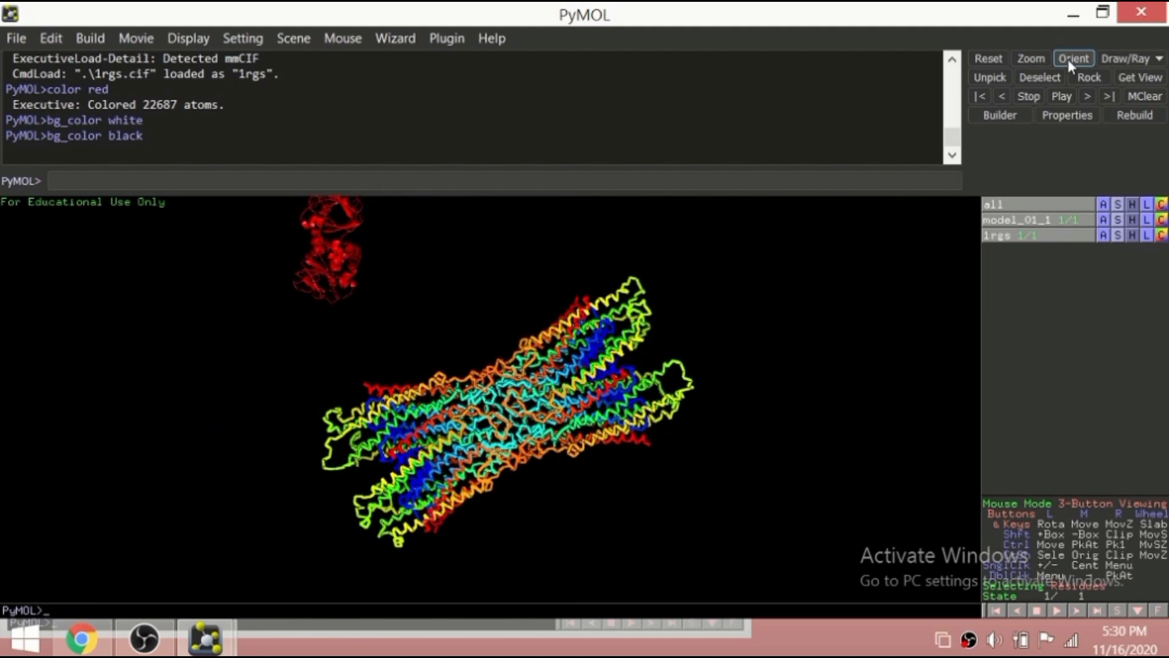
Set the origin on model_01_1 again and apply the technical preset to it
click(1105, 221)
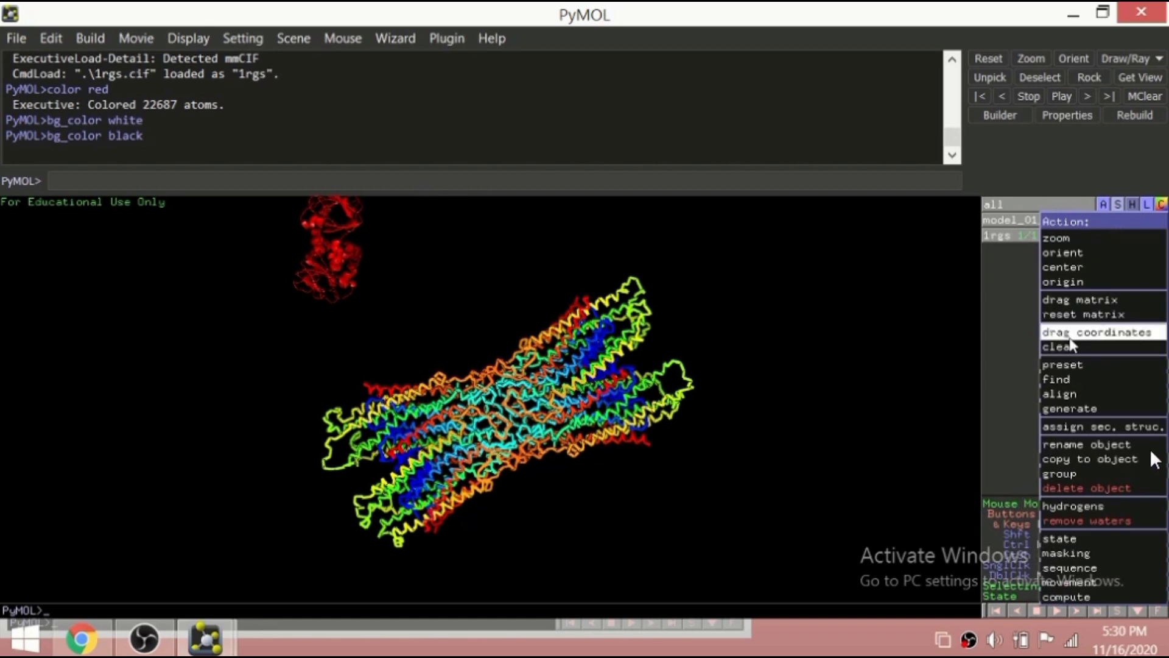
click(1083, 283)
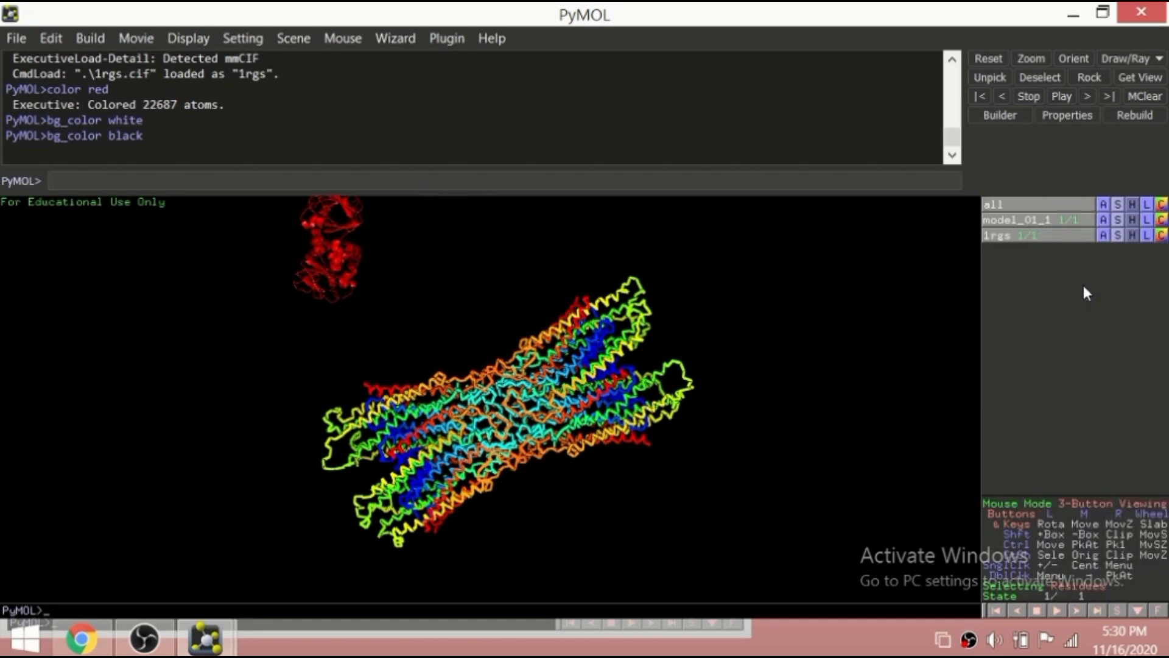
click(1106, 222)
mouse_move(1072, 364)
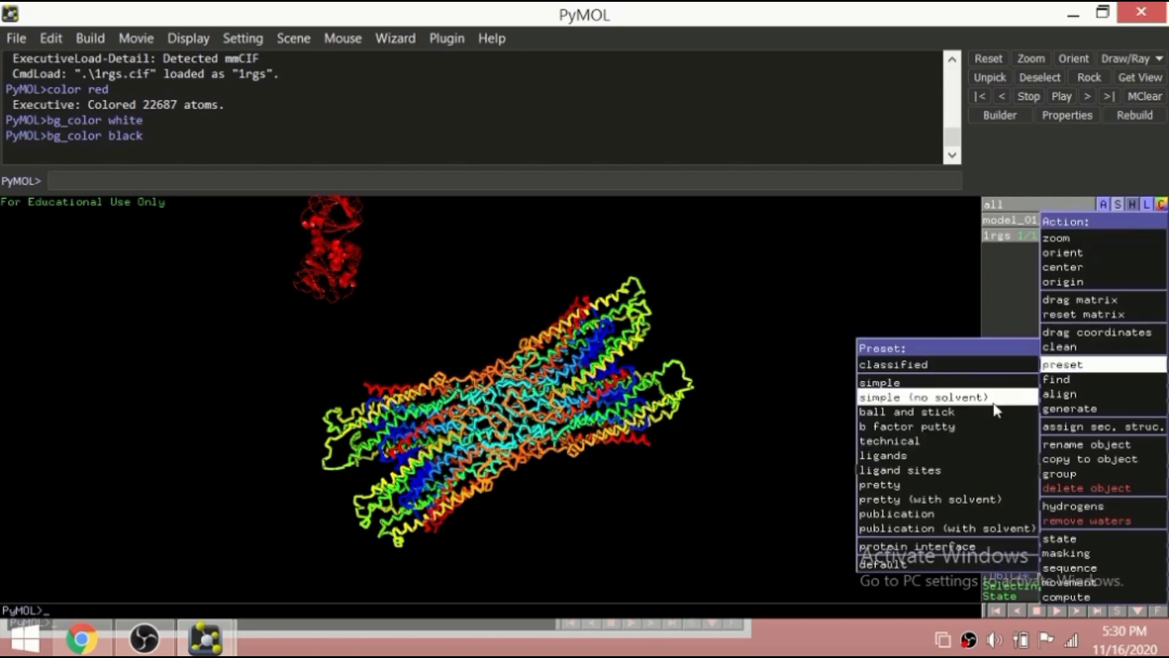
click(916, 440)
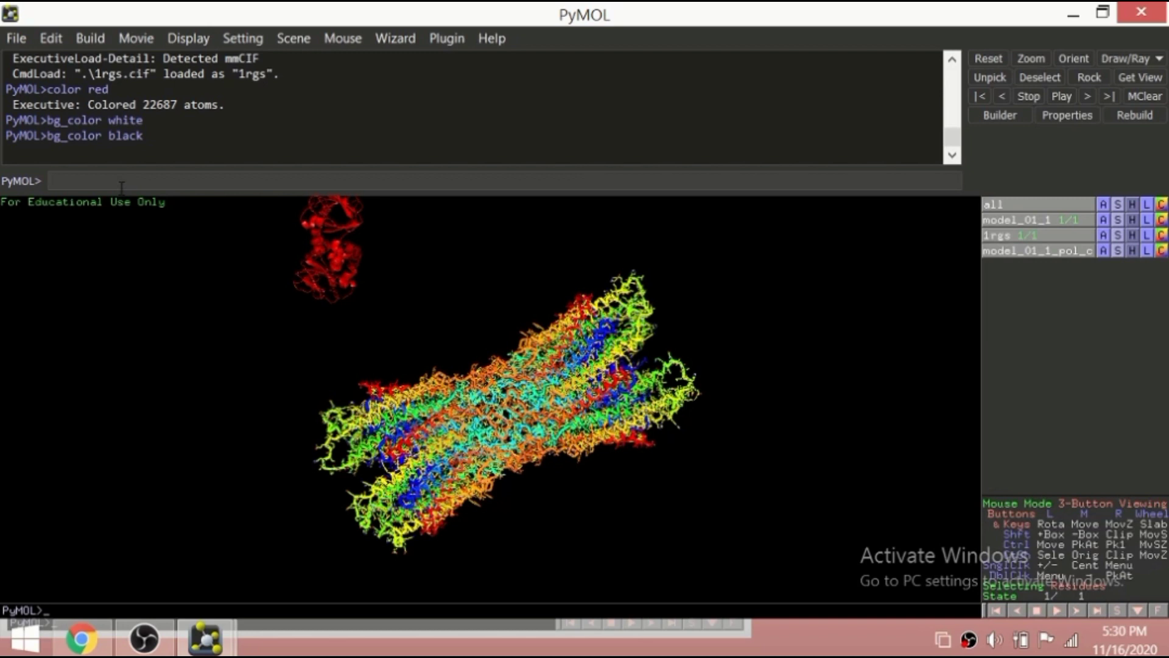
Show the ribbon representation on all structures by command and select residue TYR 157 in chain C of model_01_1
text(show ribbons)
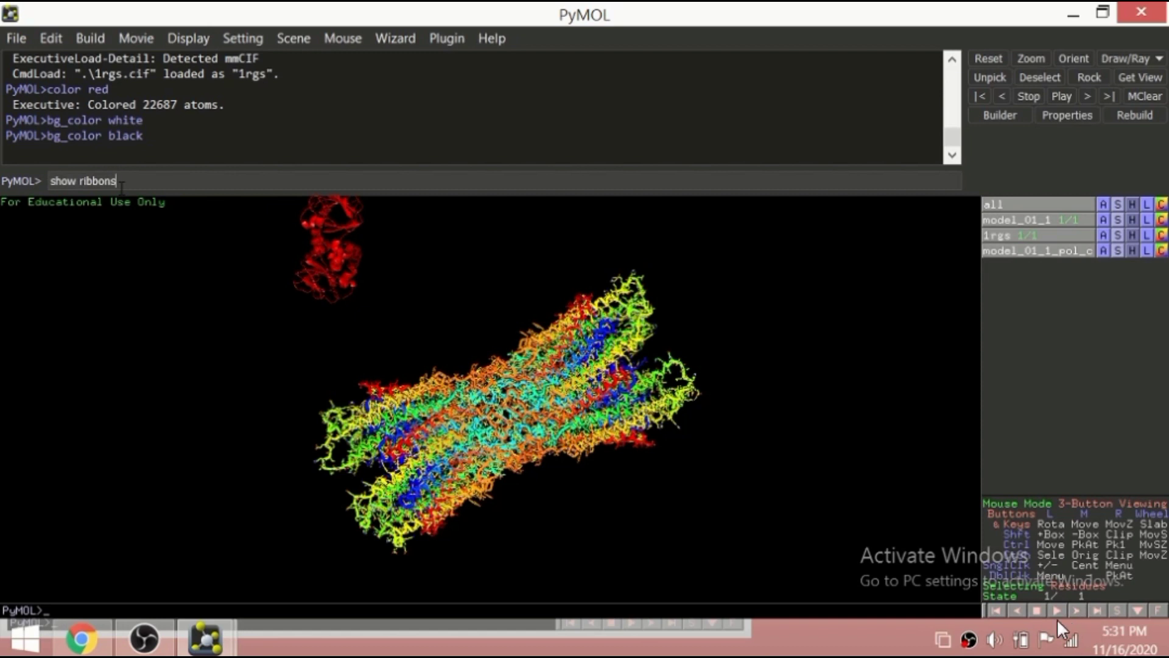
key(BackSpace)
key(Return)
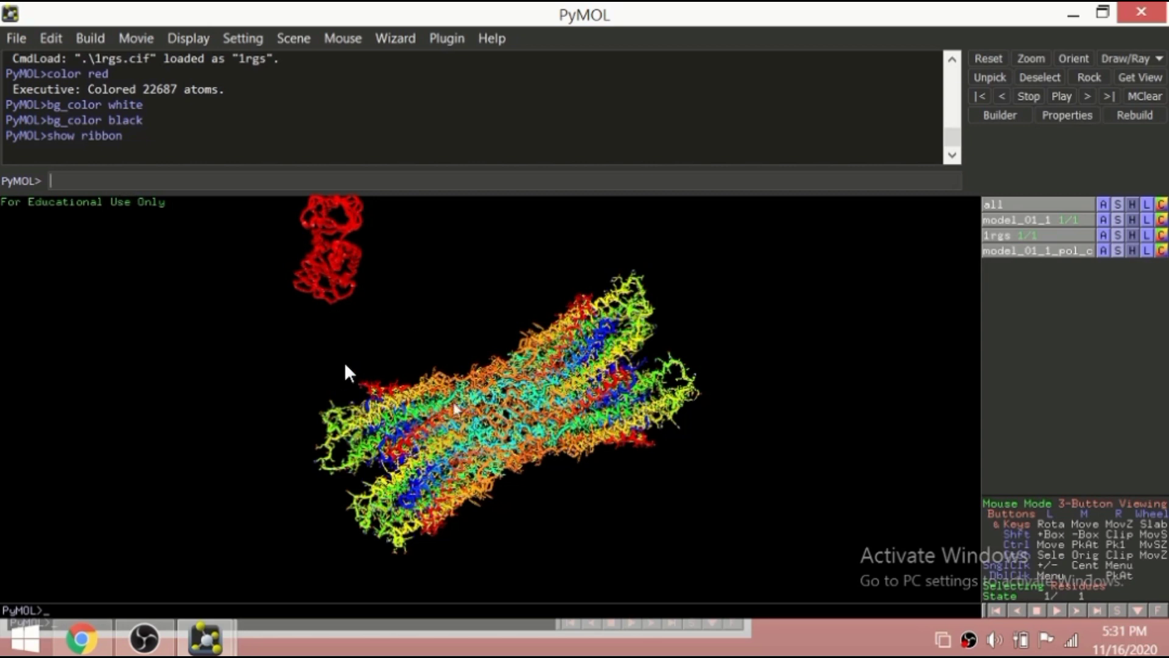
click(339, 290)
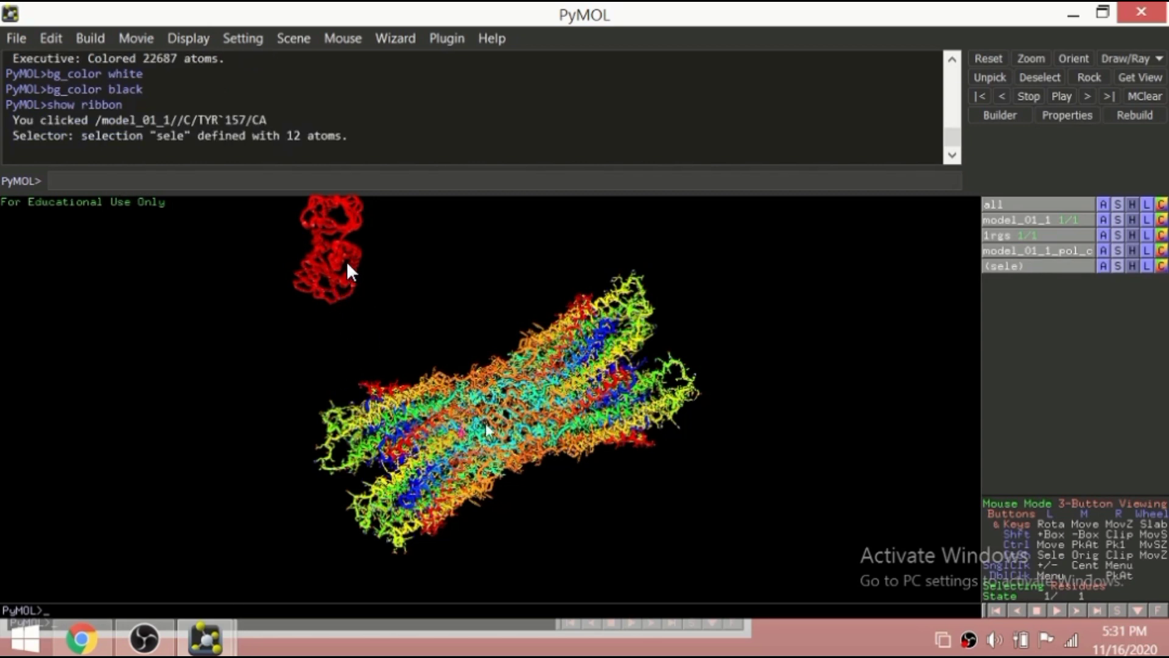
Hide the ribbon representation of all structures with the hide ribbon command
click(154, 179)
text(hide)
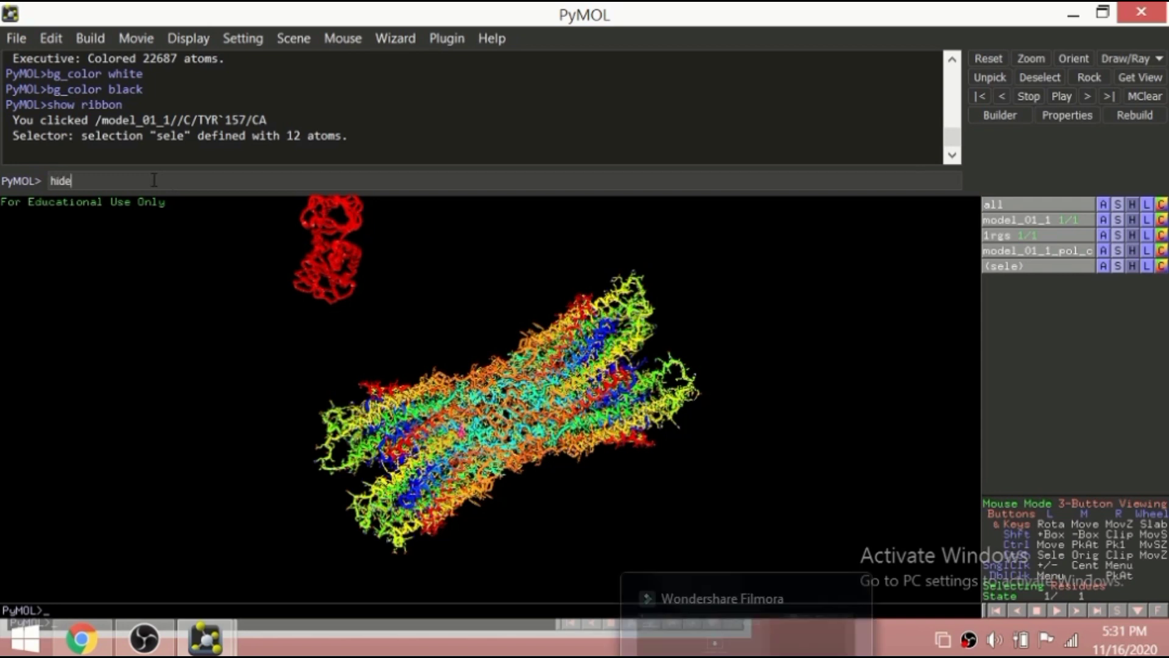
text( ri)
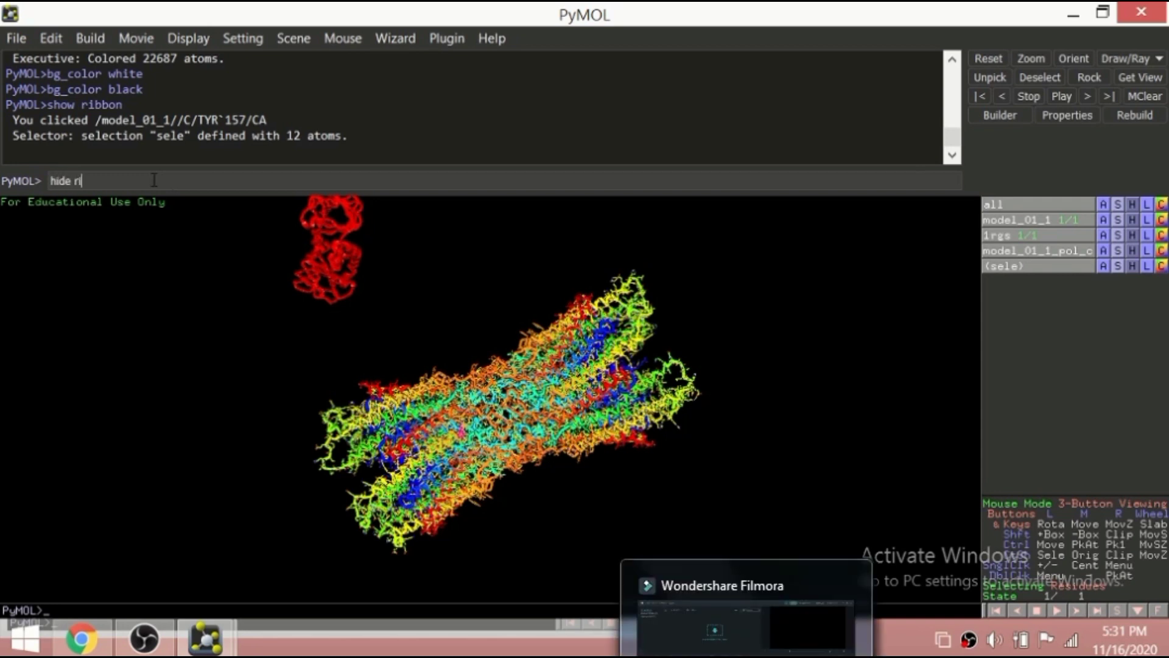
text(bbons)
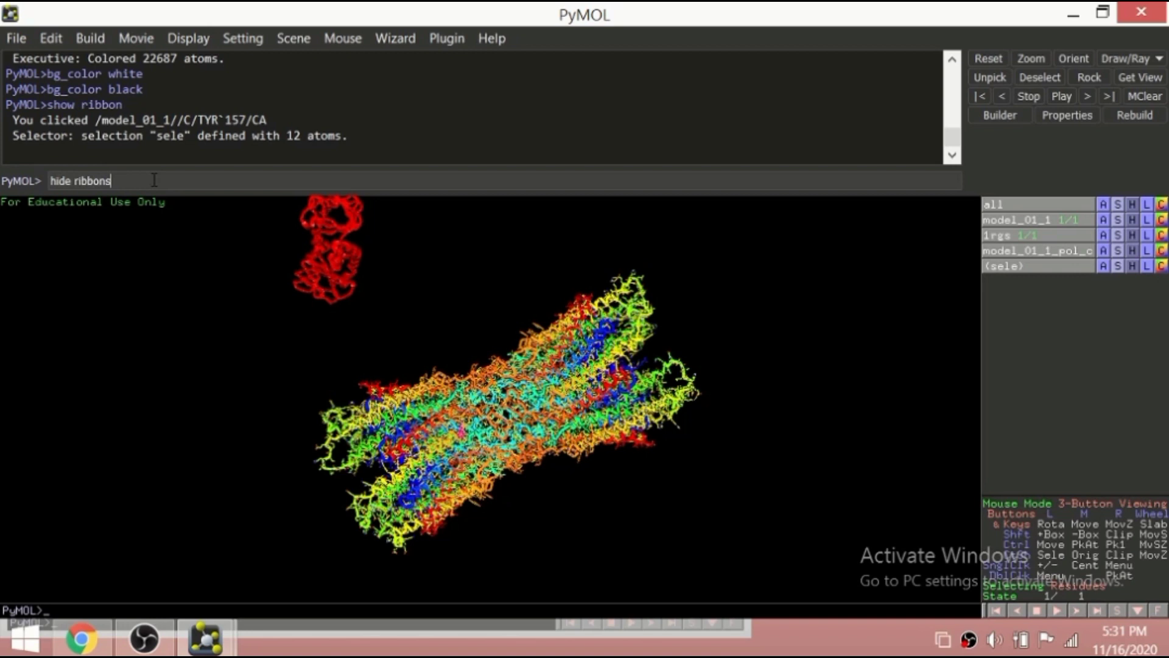
key(Return)
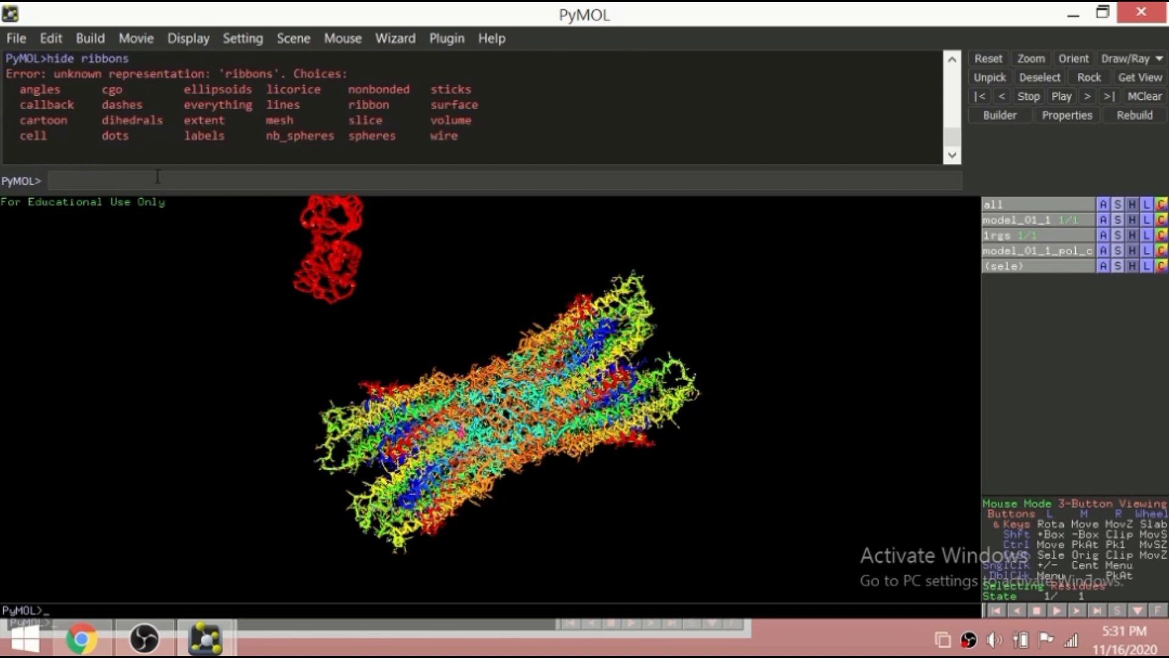
text(hide ribbon)
key(Return)
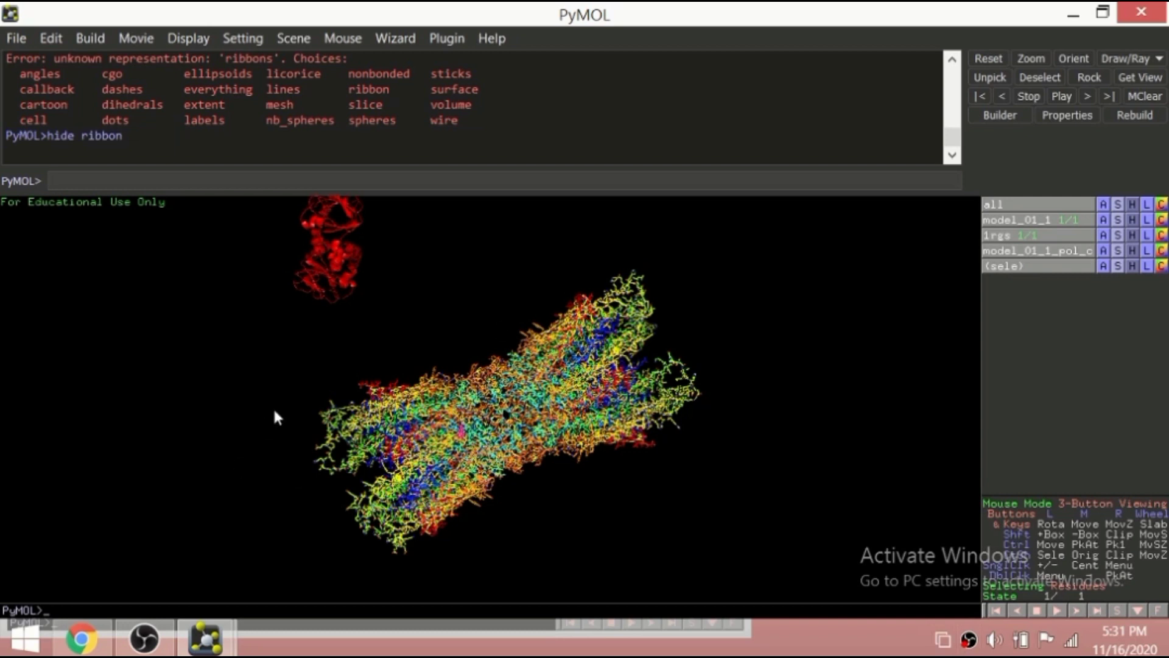
Hide the lines representation by command and show lines again on all structures
text(hide lines)
key(Return)
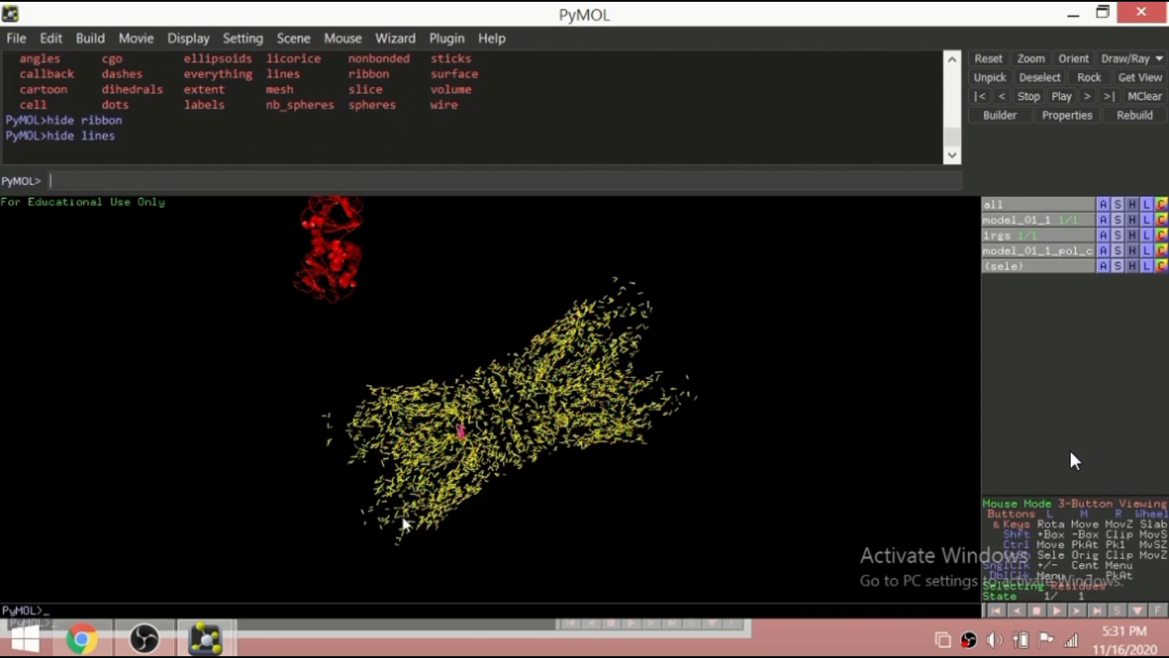
text(show lines)
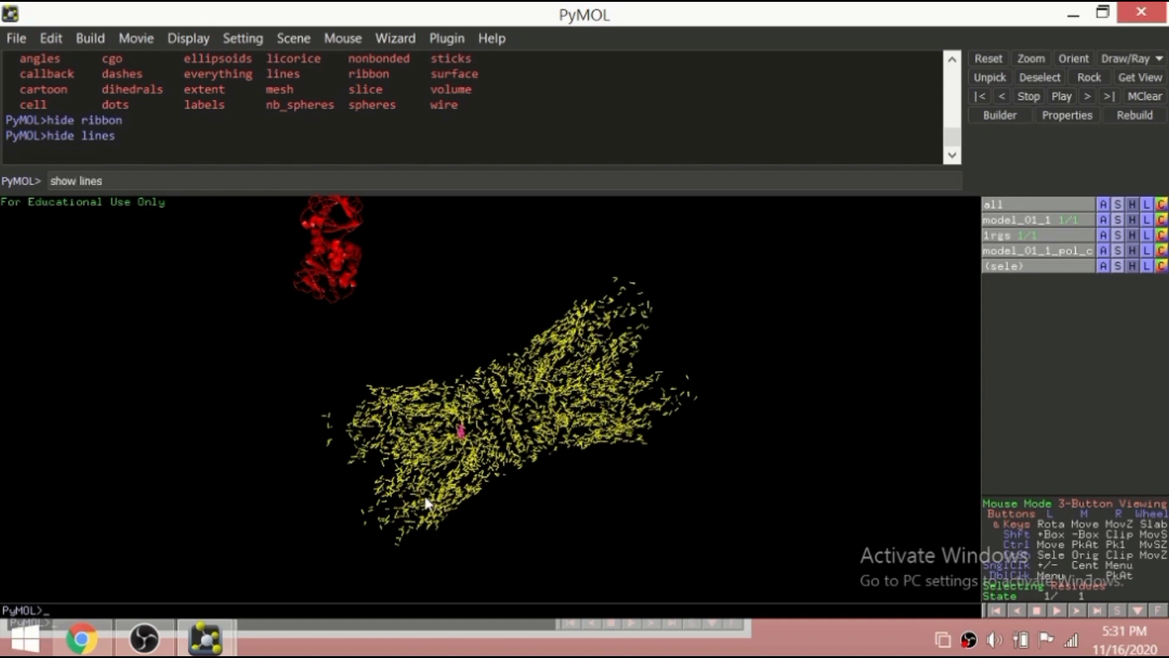
key(Return)
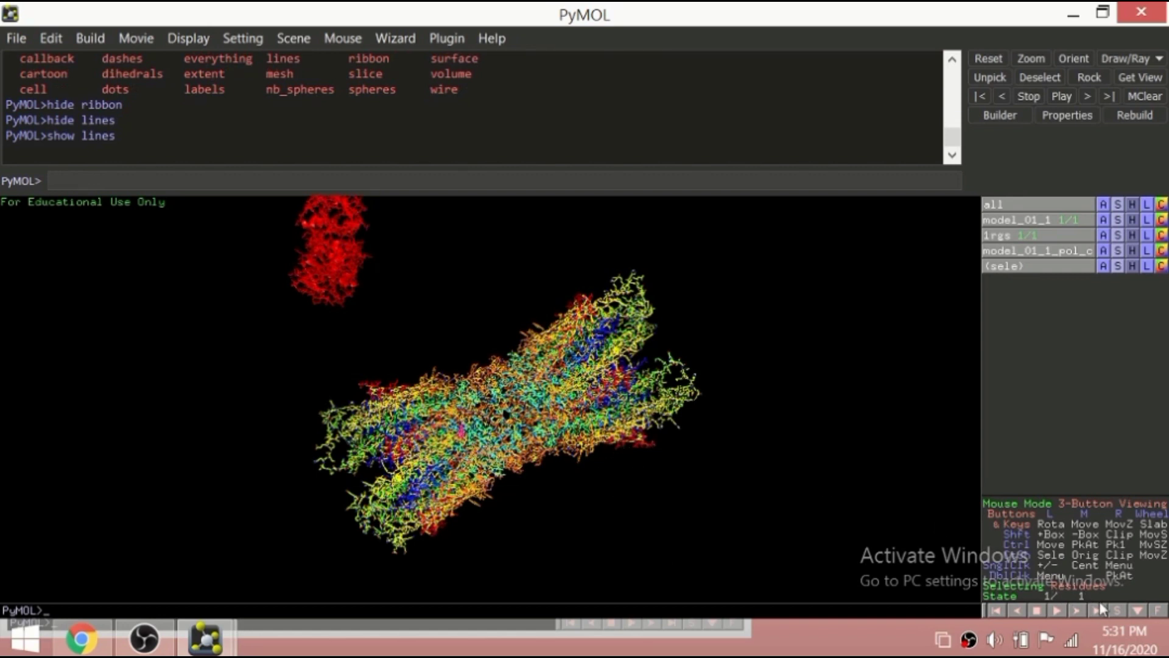
Display the residue sequences and select residues 36 to about 103 in chain A of model_01_1
click(1117, 611)
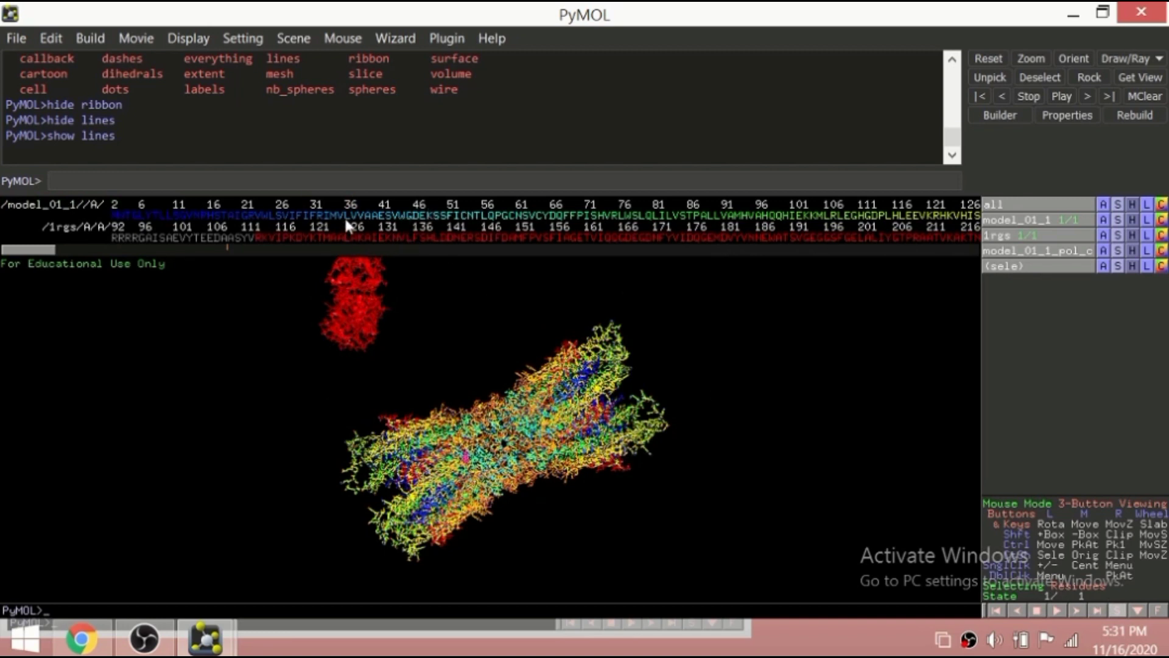
drag(345, 213, 468, 220)
drag(439, 271, 802, 226)
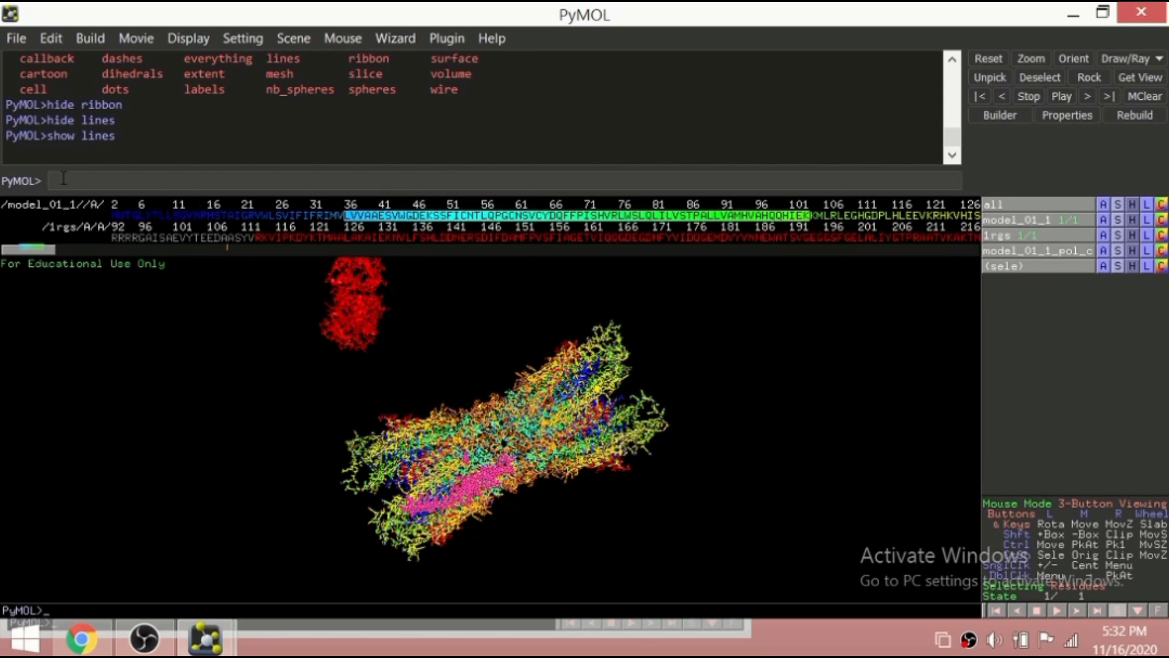
Color residues 36-101 limon by command and show the ribbon representation on all structures
text(color limon,resi 36-)
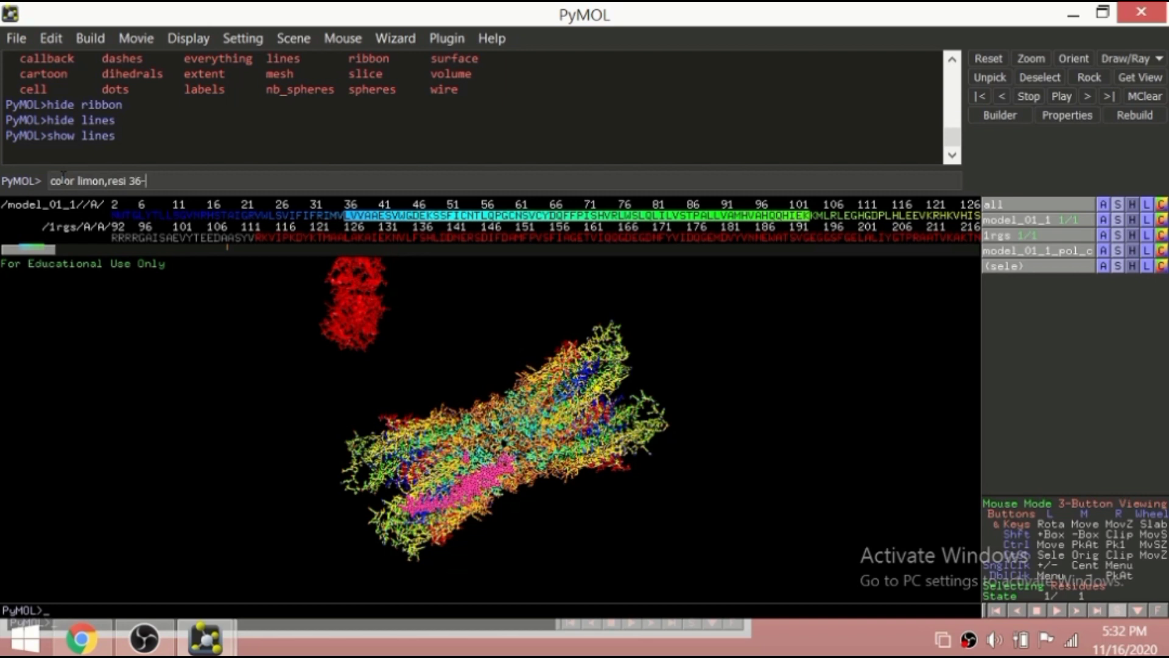
text(101)
key(Return)
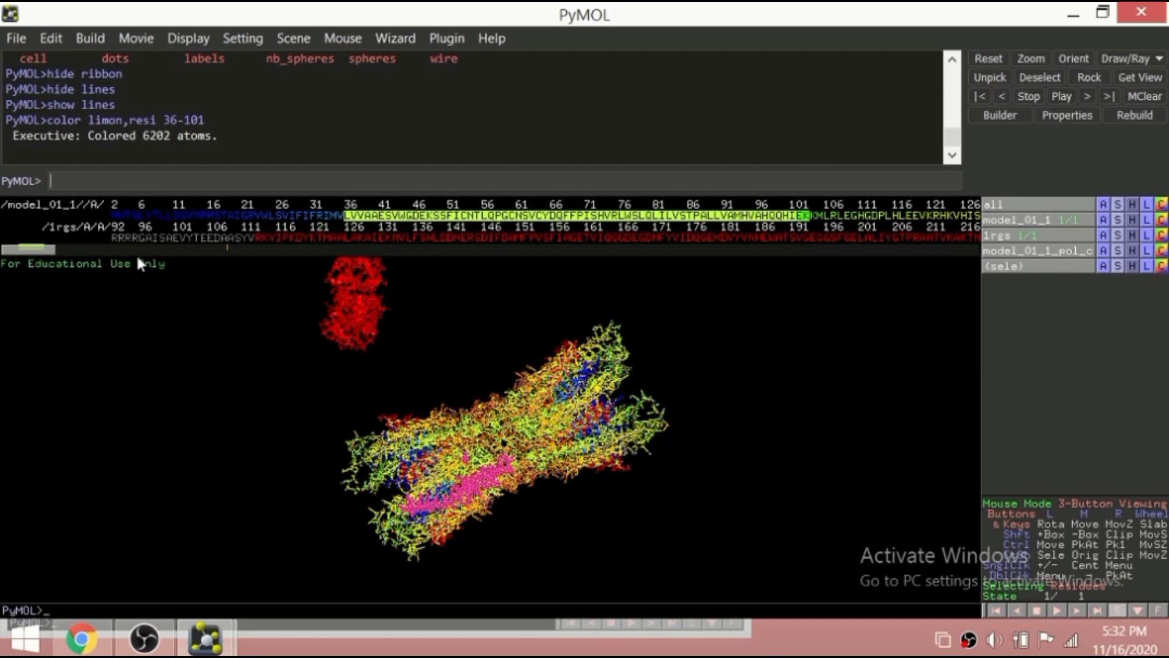
text(show ribbon)
key(Return)
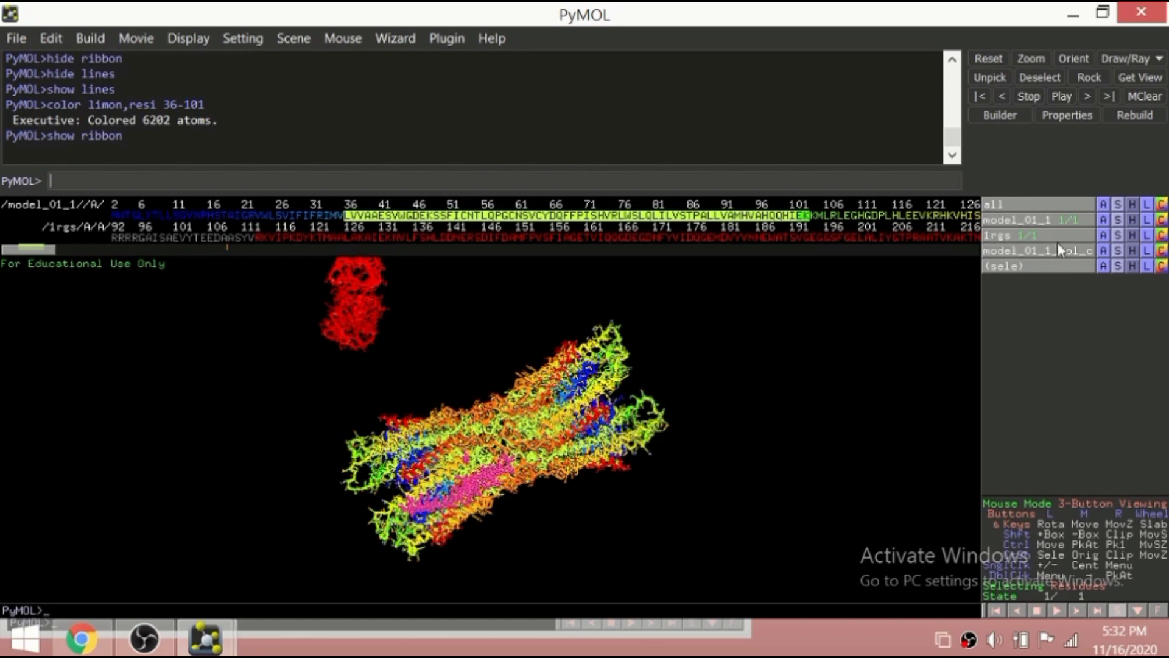
Show the cartoon and spheres representations on model_01_1
click(1119, 235)
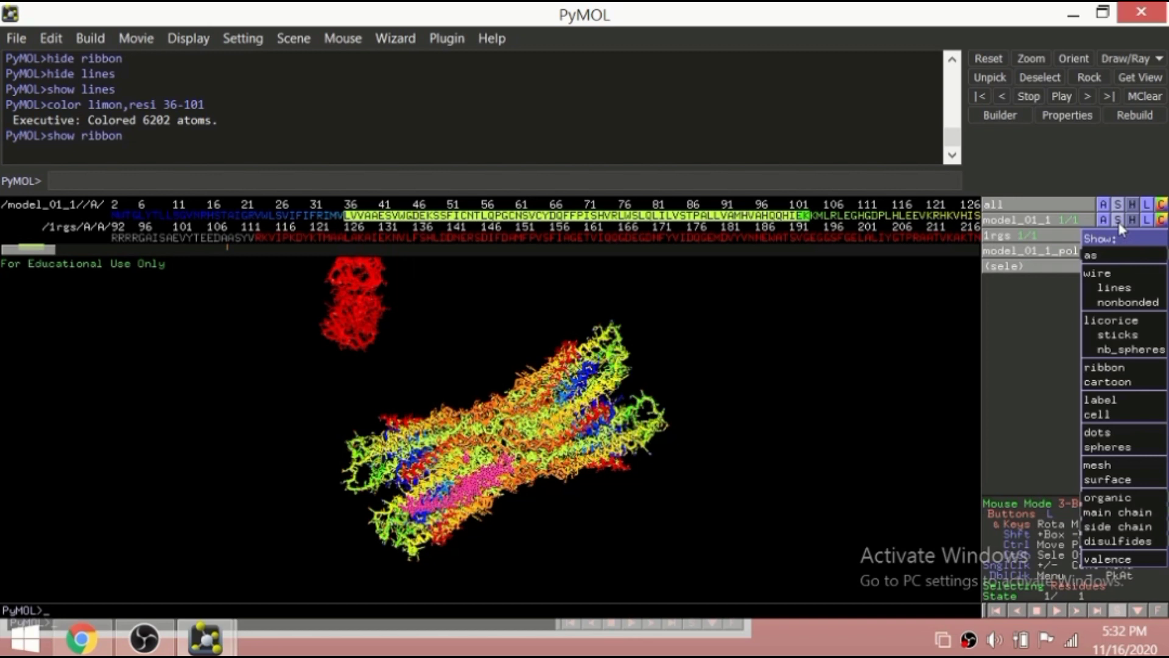
click(1119, 220)
click(1119, 220)
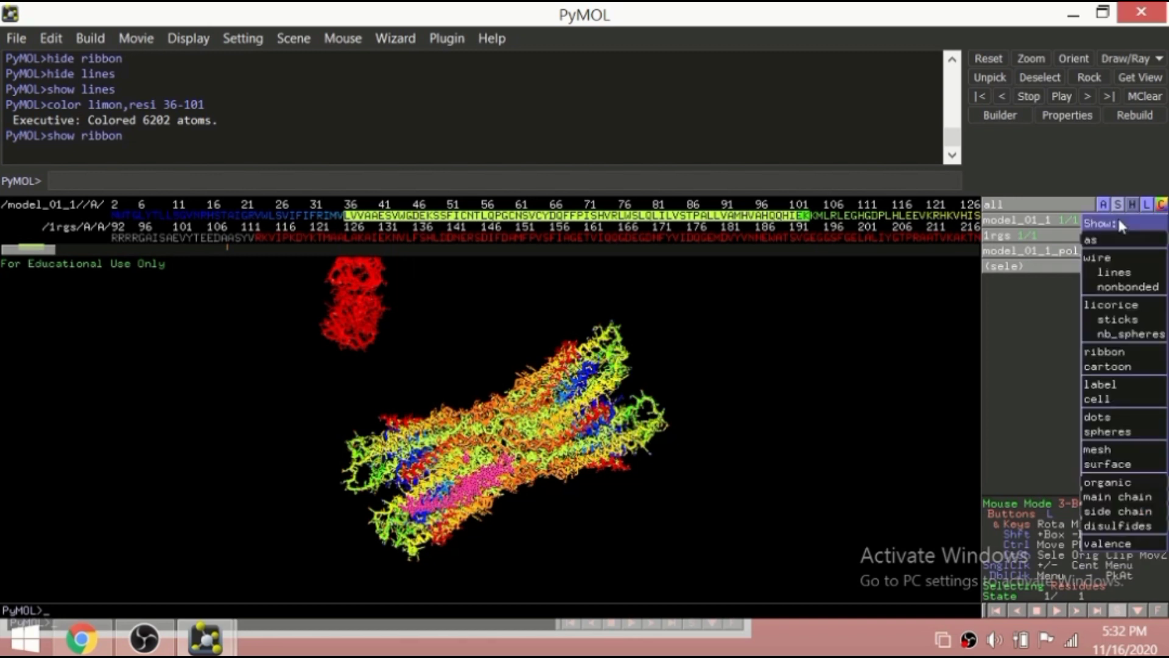
click(1108, 368)
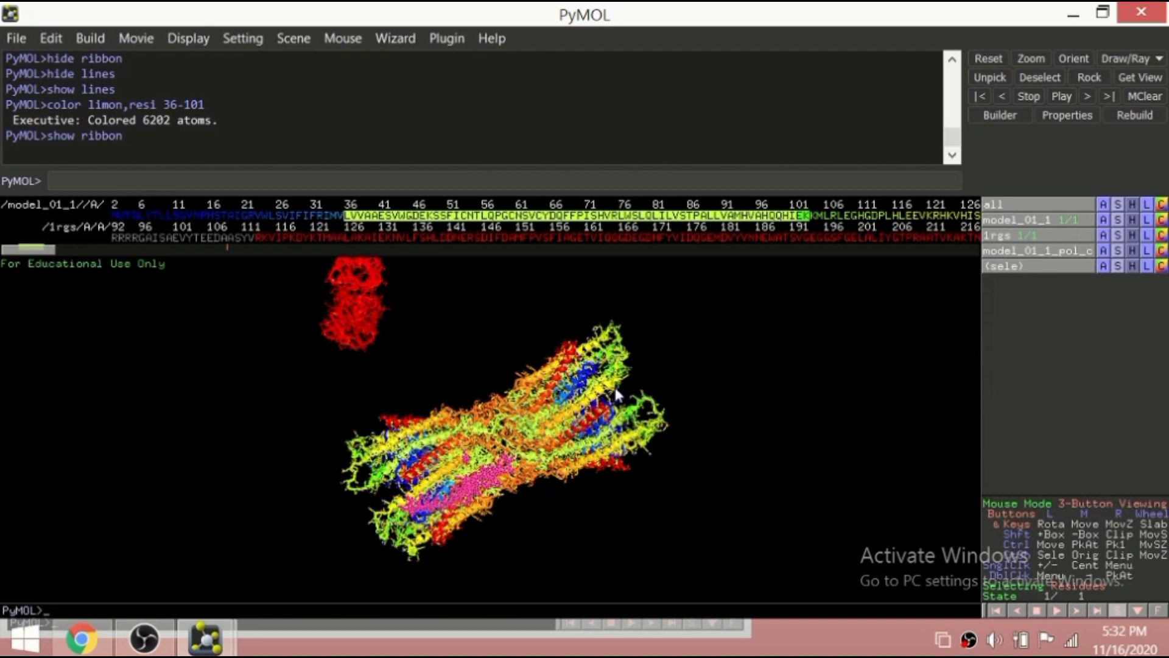
click(1119, 222)
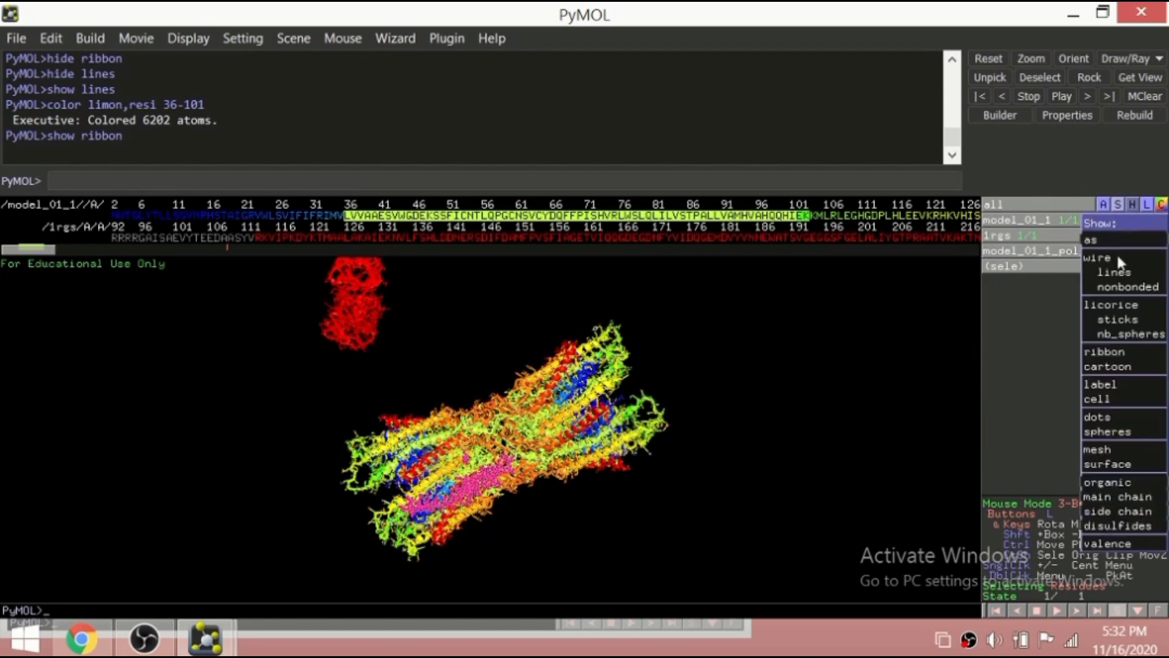
click(1105, 430)
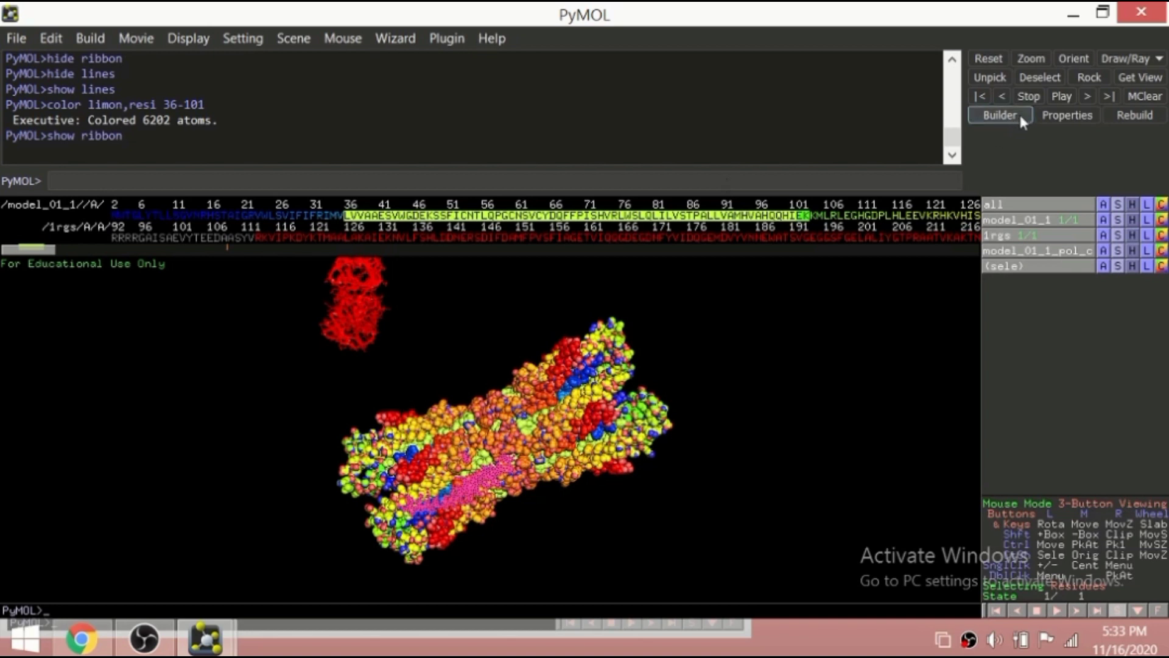
Ray-trace the current view with the ray command
click(286, 178)
text(ray)
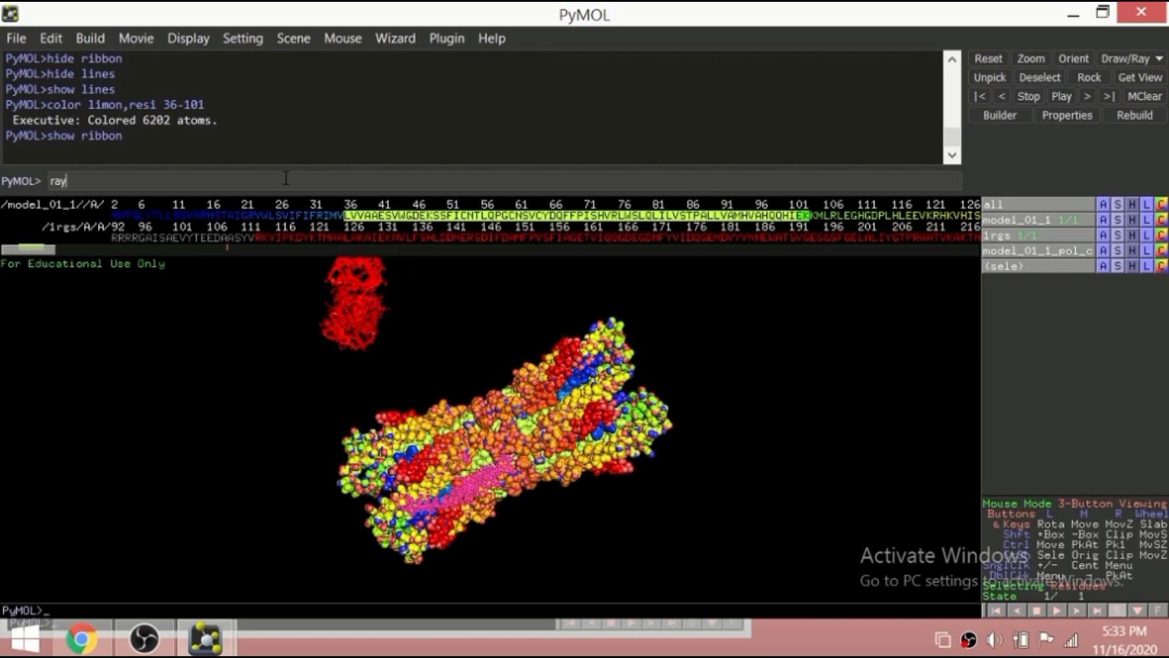
key(Return)
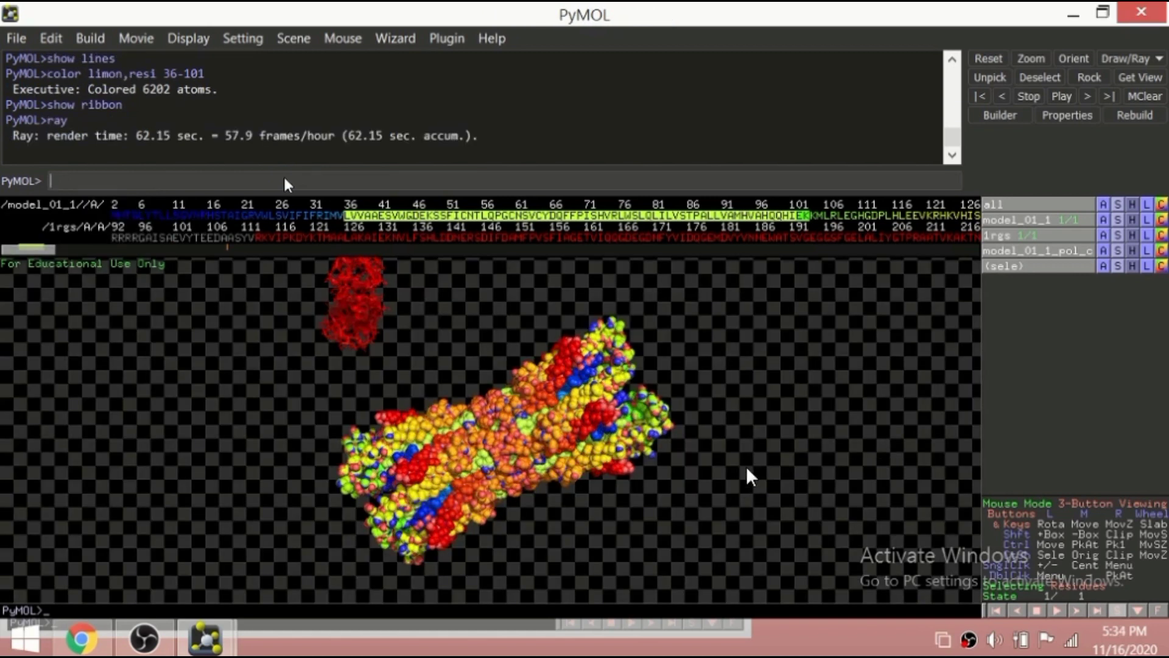
Clear the residue selection and look through the molecule actions for an atom of model_01_1
right_click(506, 424)
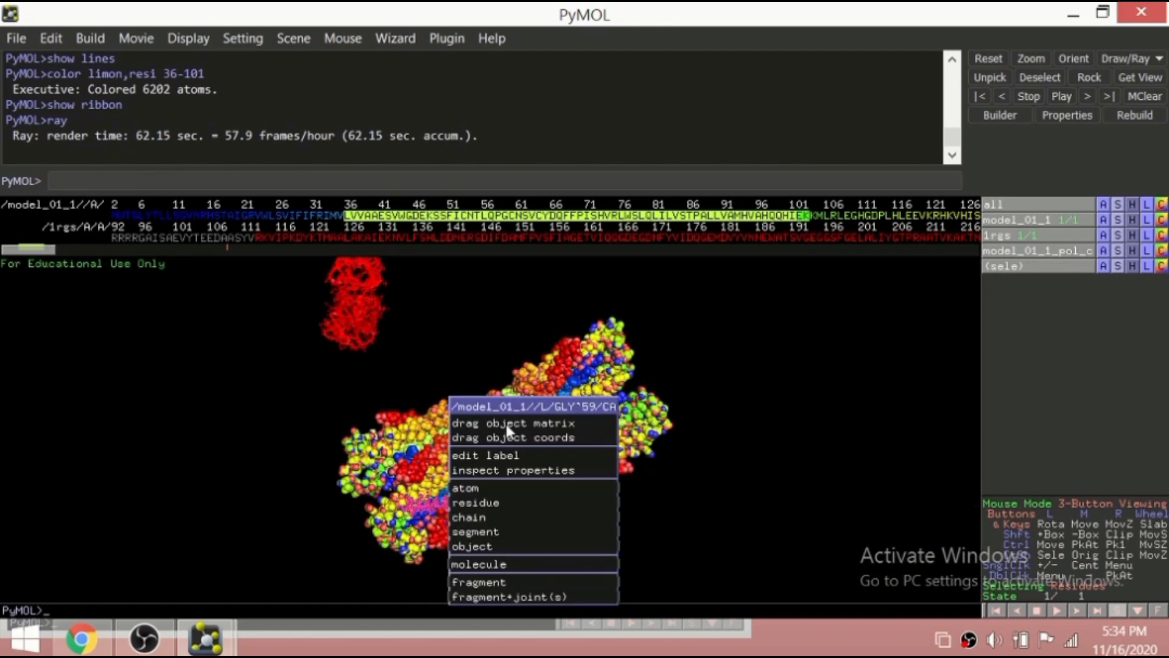
click(477, 585)
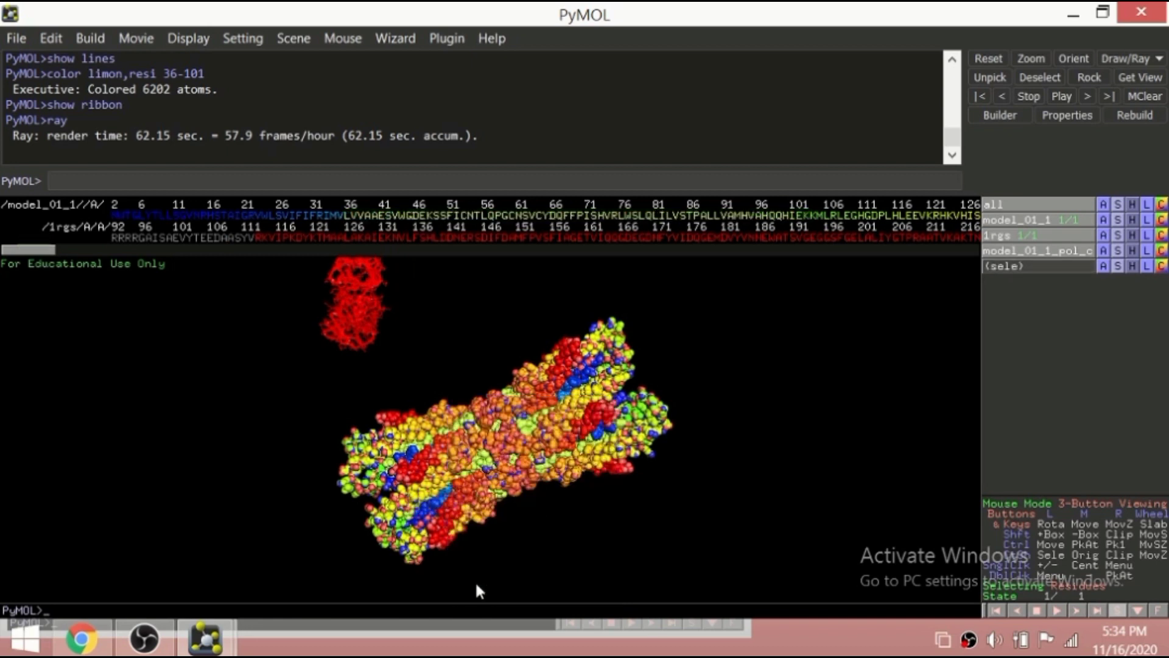
right_click(490, 466)
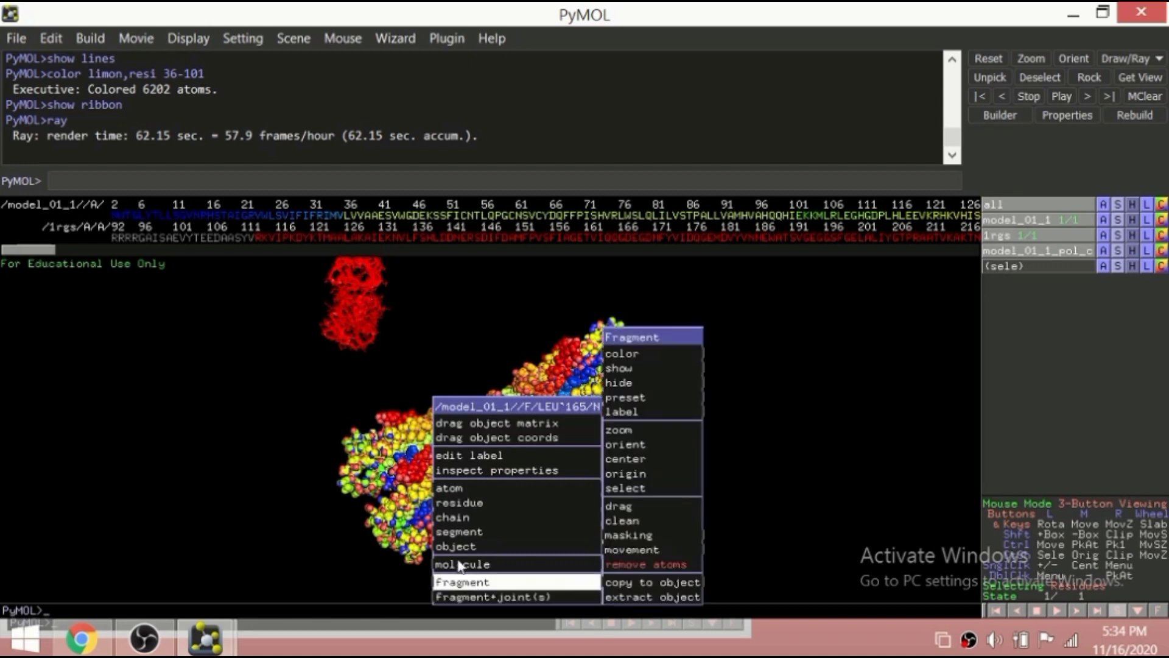
mouse_move(461, 567)
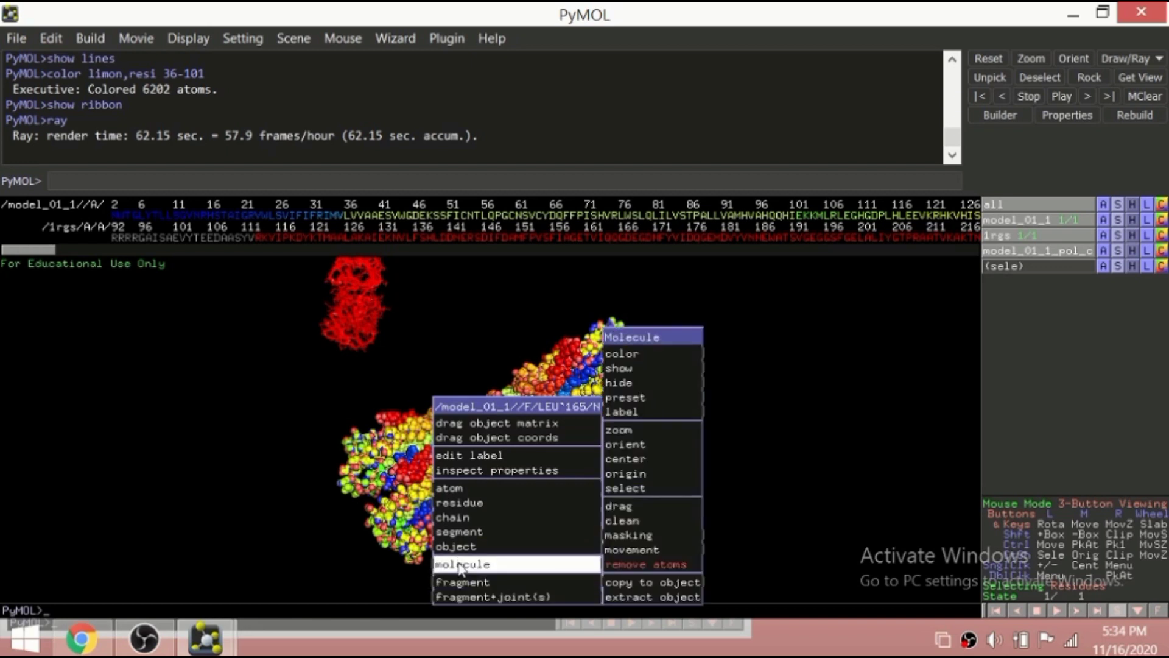
click(649, 565)
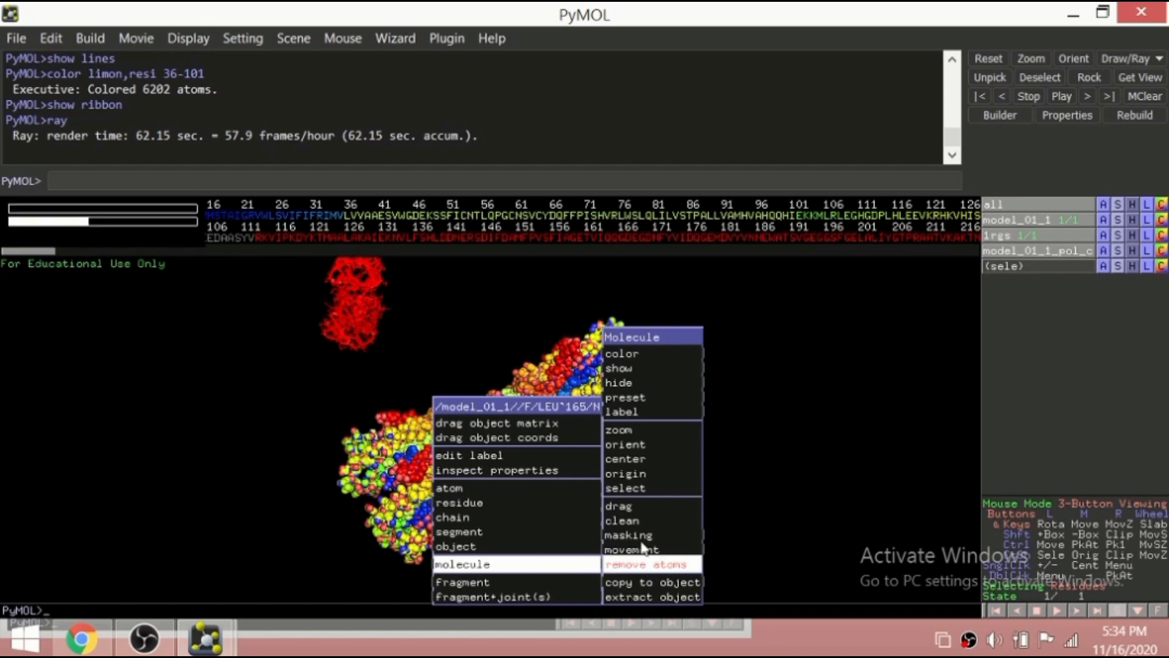
Select residue GLU 109 in chain I of model_01_1
right_click(621, 356)
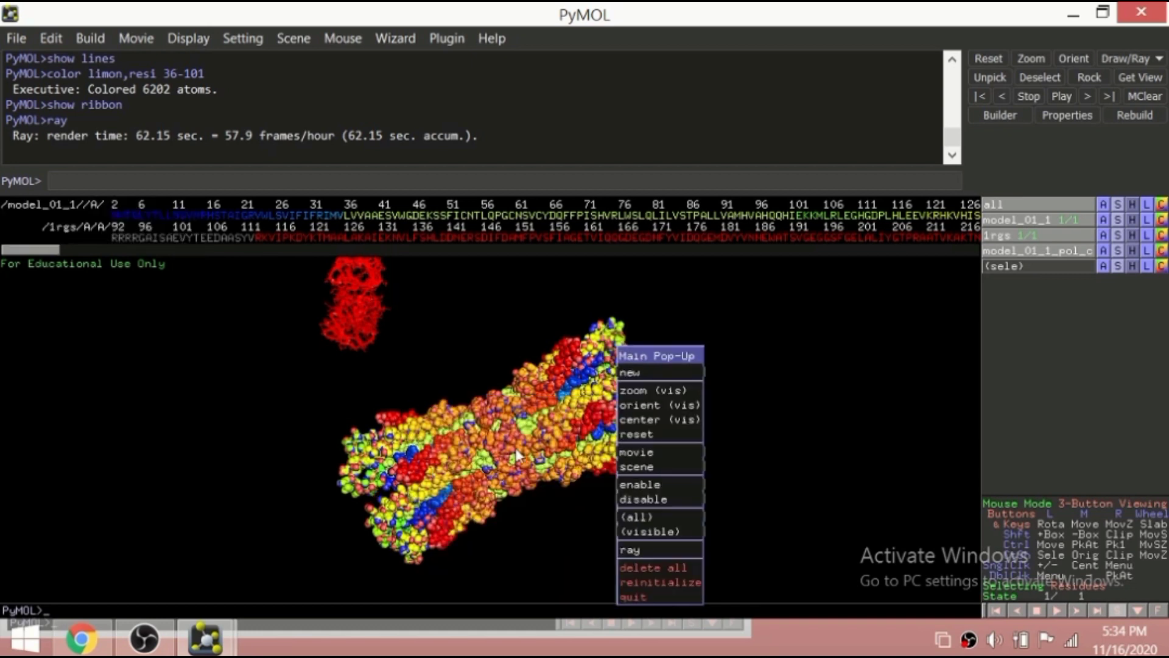
click(642, 395)
click(643, 398)
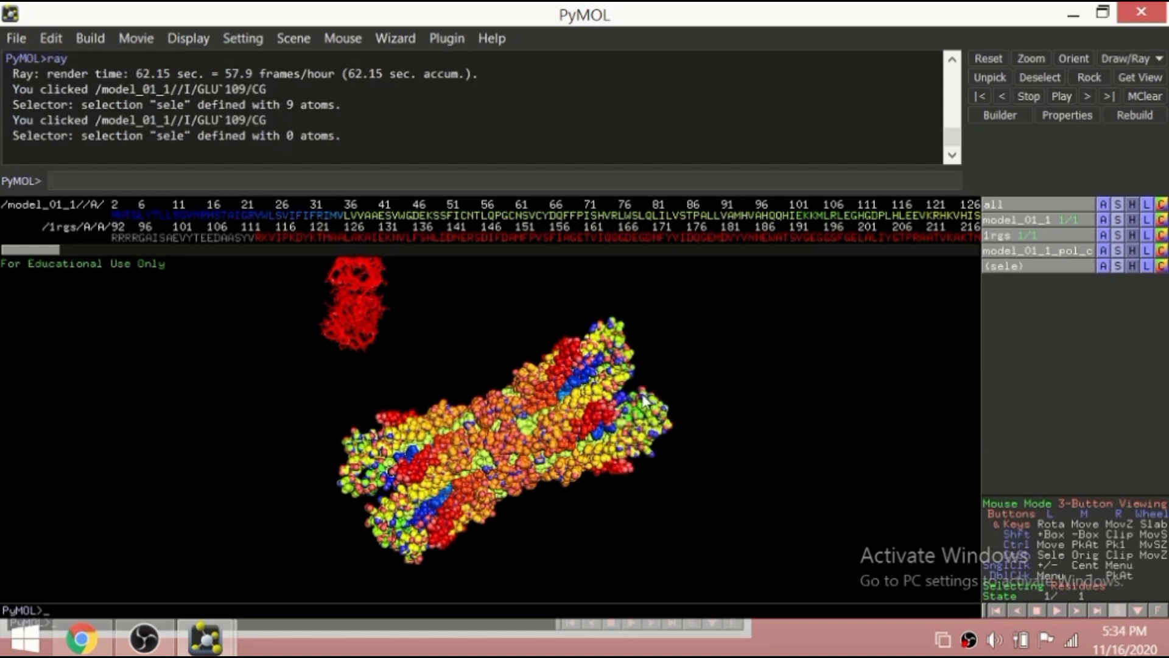
click(645, 398)
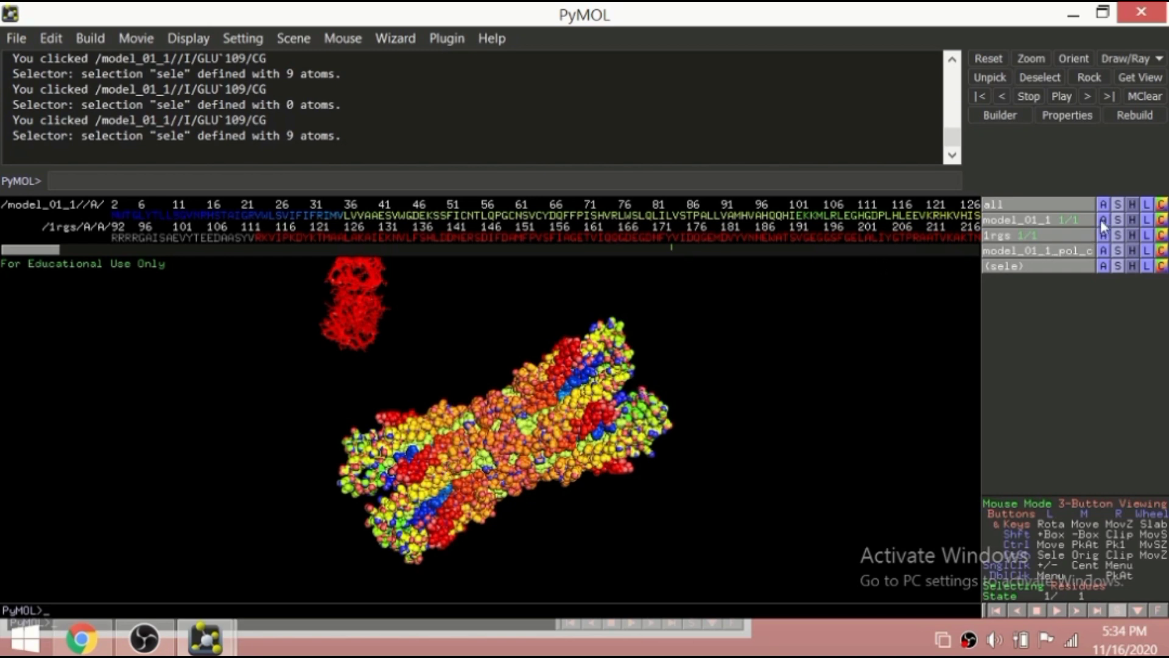
Save the session in the Pictures folder under the file name new
click(16, 38)
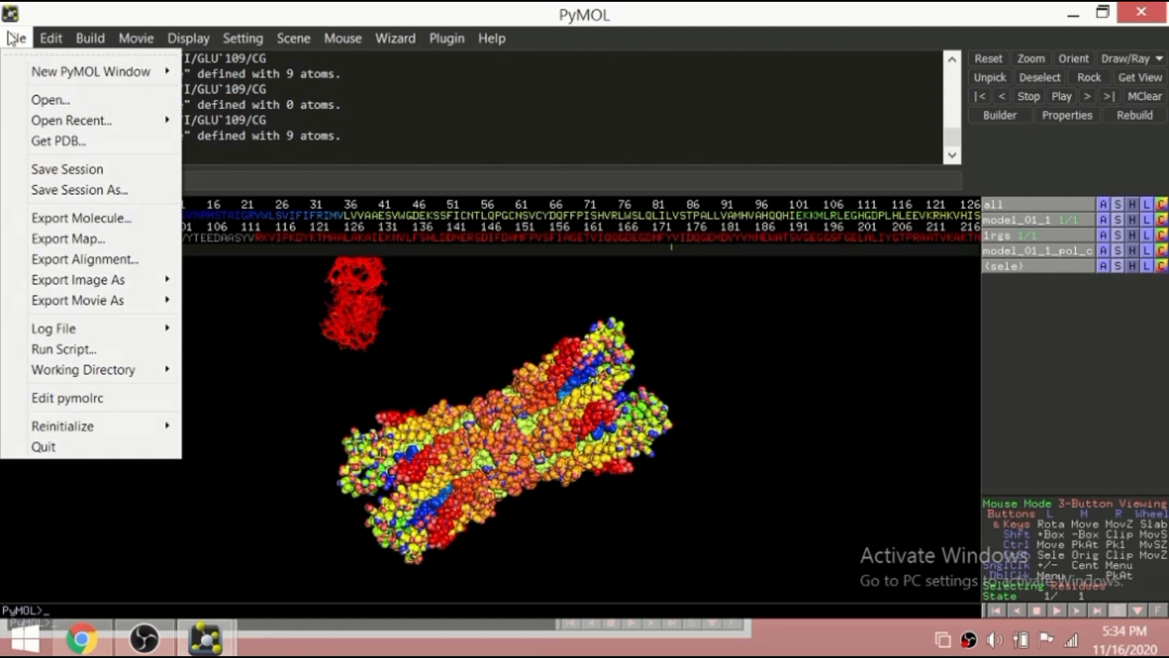
click(41, 172)
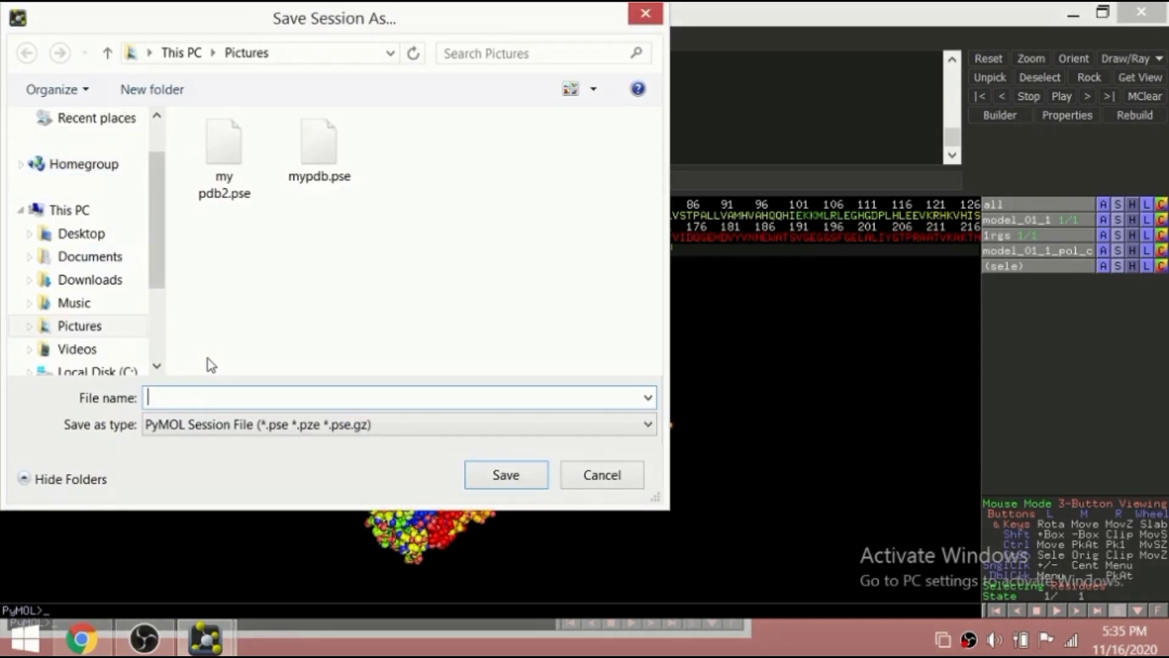
text(new)
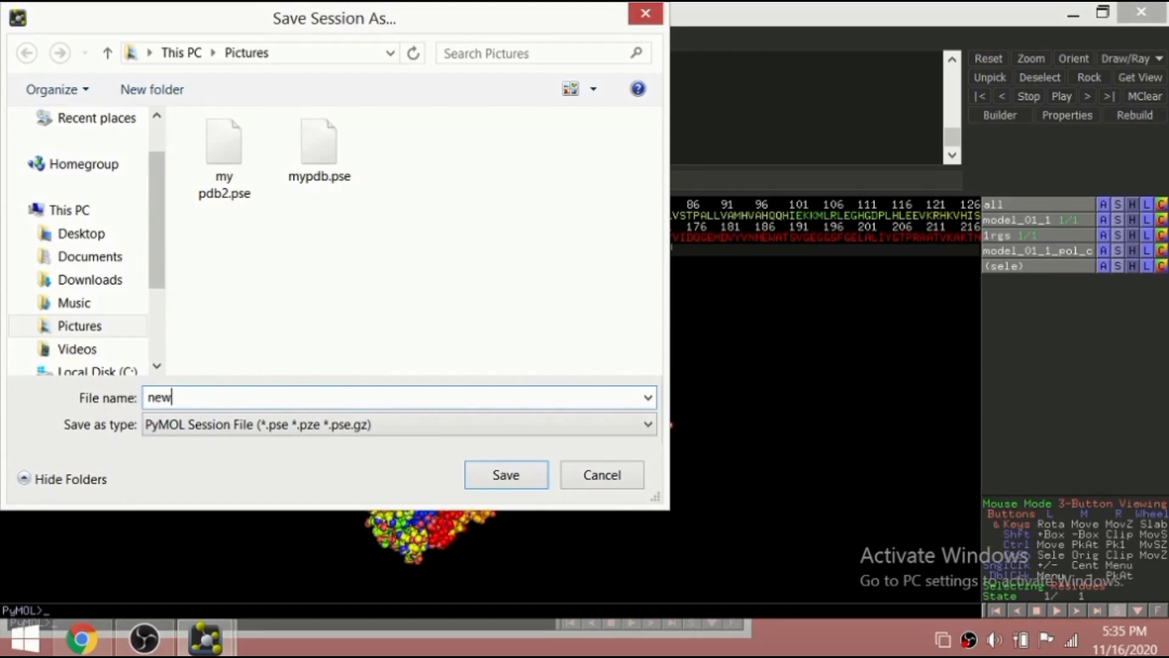